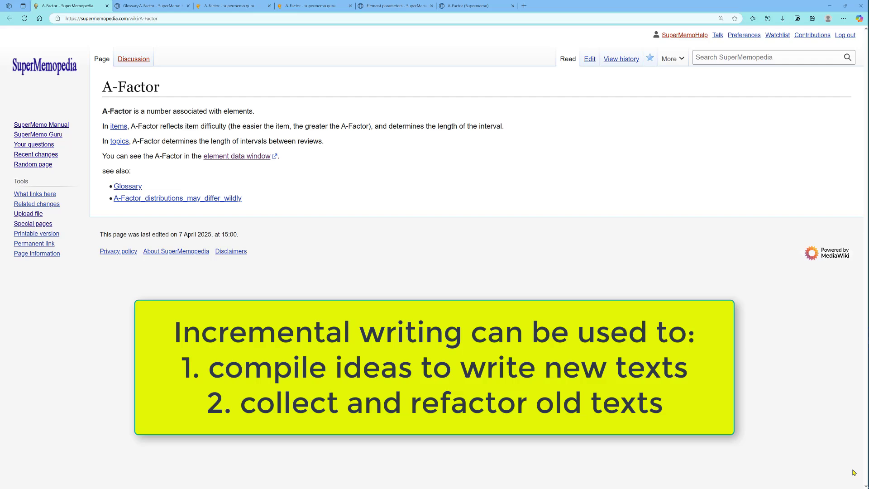
Step: Review the open A-Factor pages in the browser, from the SuperMemo Help glossary and supermemo.guru article to the Andy's working notes page
click(175, 6)
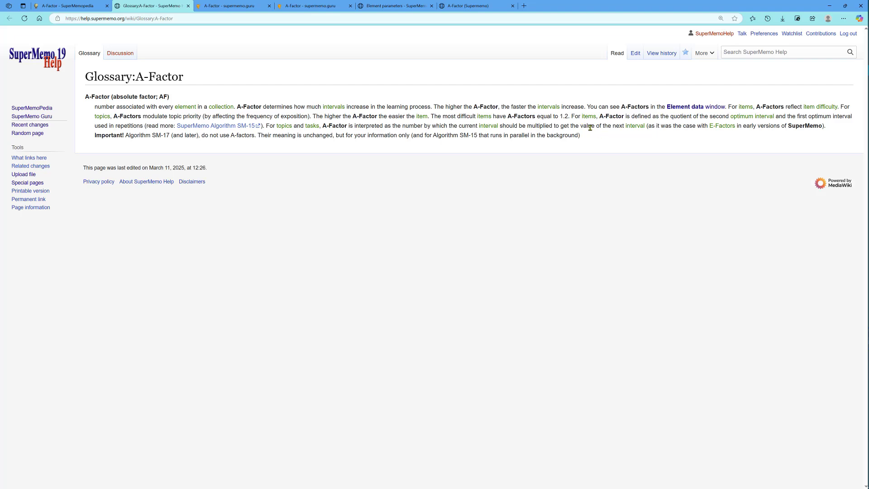
click(238, 7)
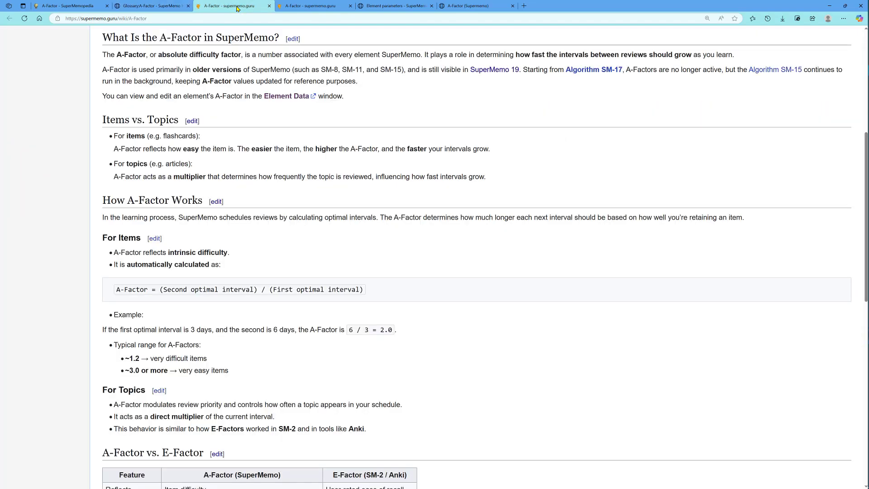
scroll(263, 140, down, 3)
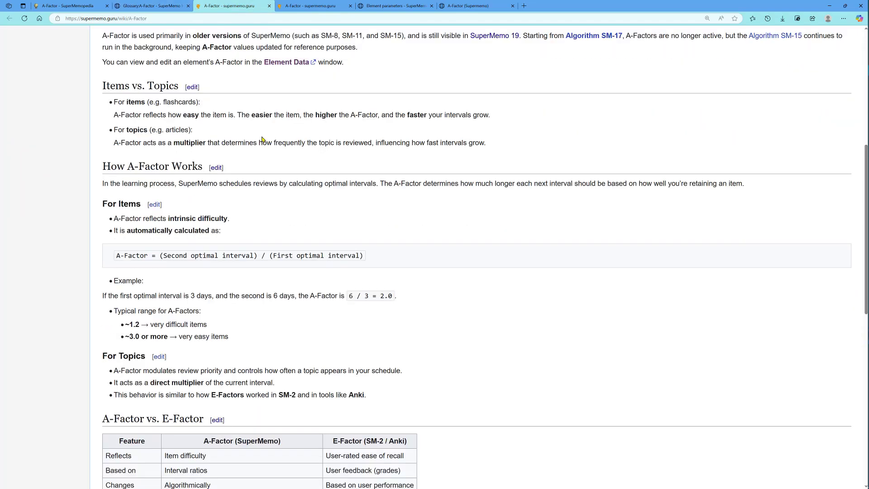
scroll(263, 140, down, 8)
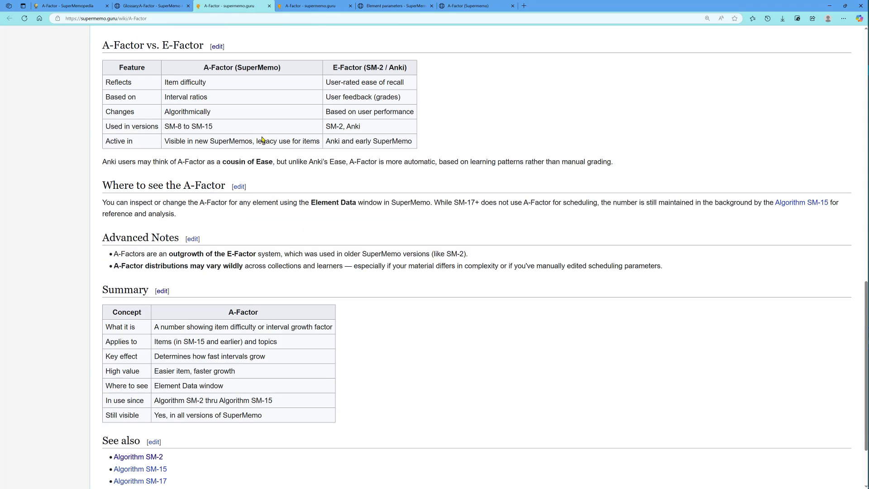
scroll(263, 139, up, 5)
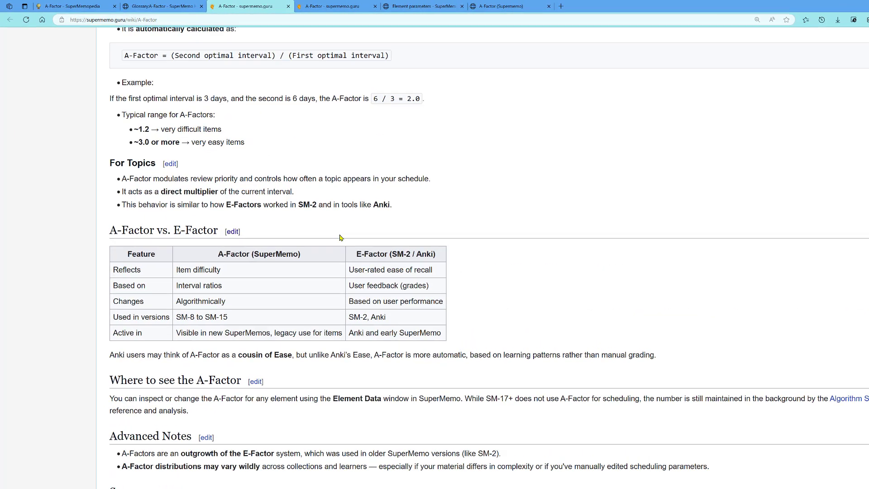
key(ctrl+Tab)
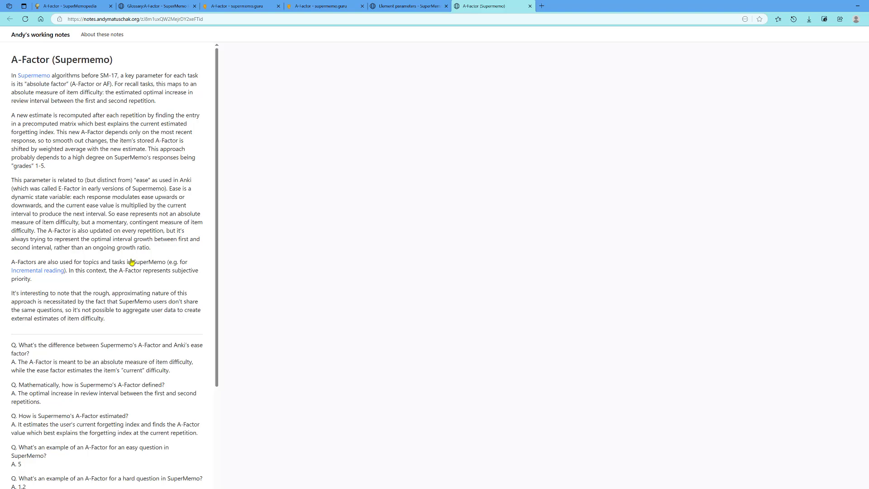
key(ctrl+Tab)
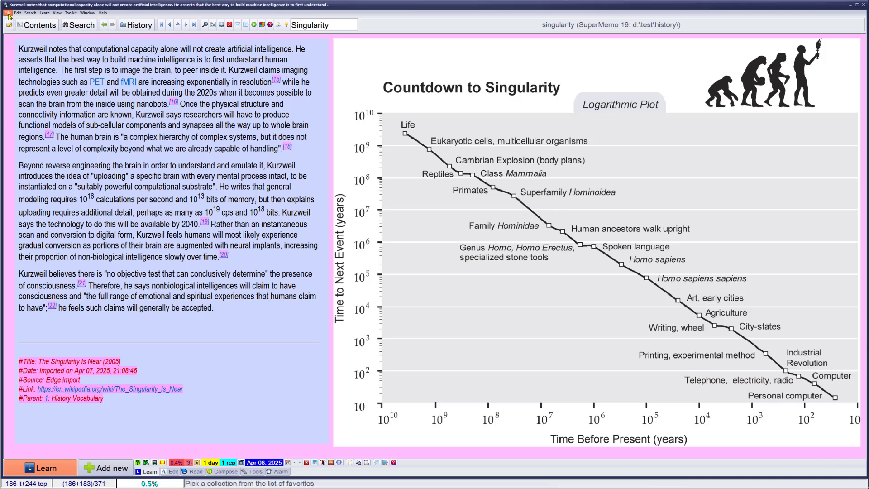
Step: Switch to SuperMemo and create a new collection named A-factors in the history folder
click(8, 13)
click(23, 38)
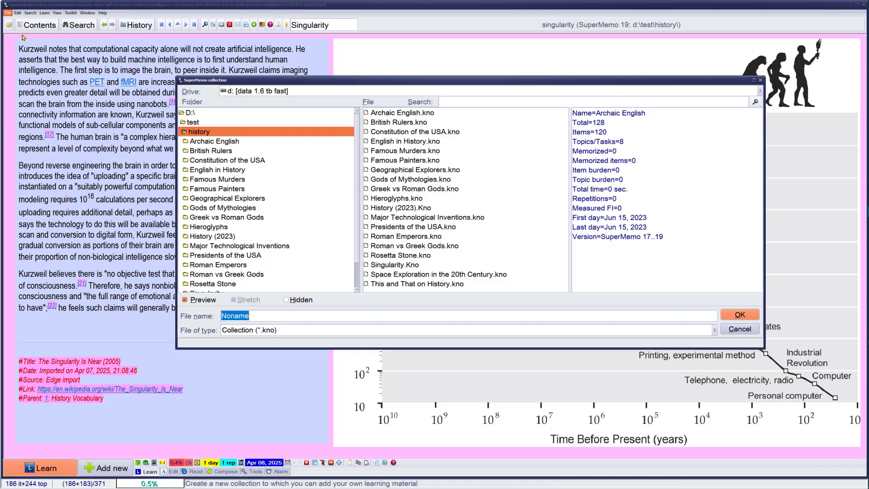
text(A-factors)
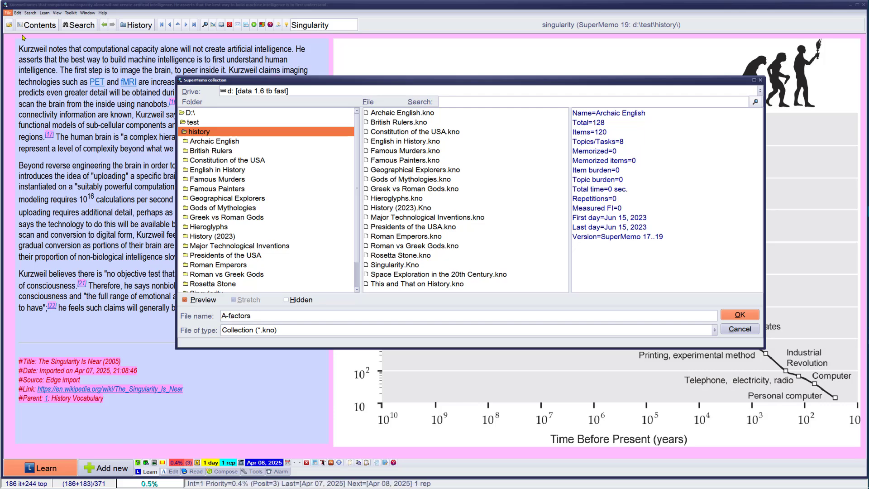
key(Return)
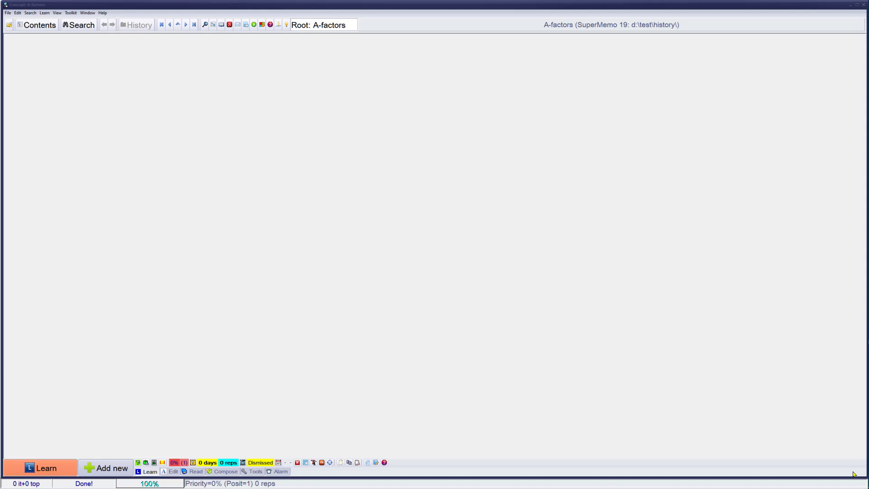
Step: Web-import all six A-Factor browser tabs from Edge into the collection, marking every tab to be closed
click(18, 13)
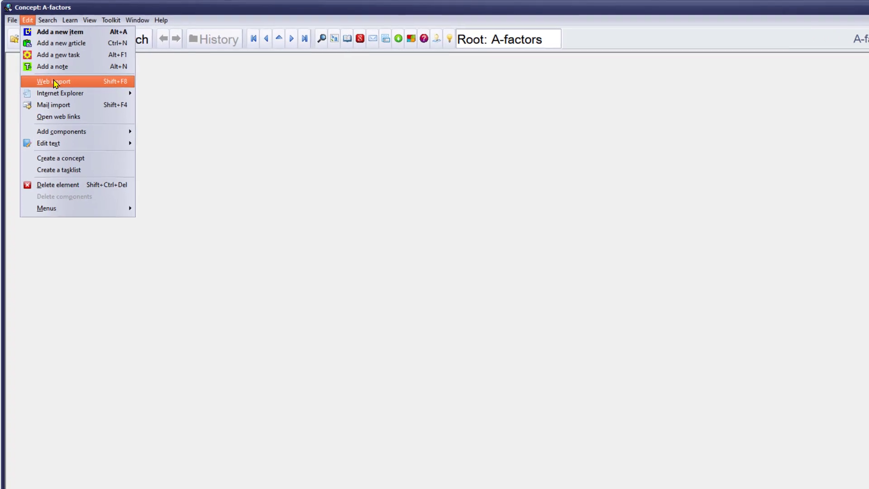
click(41, 62)
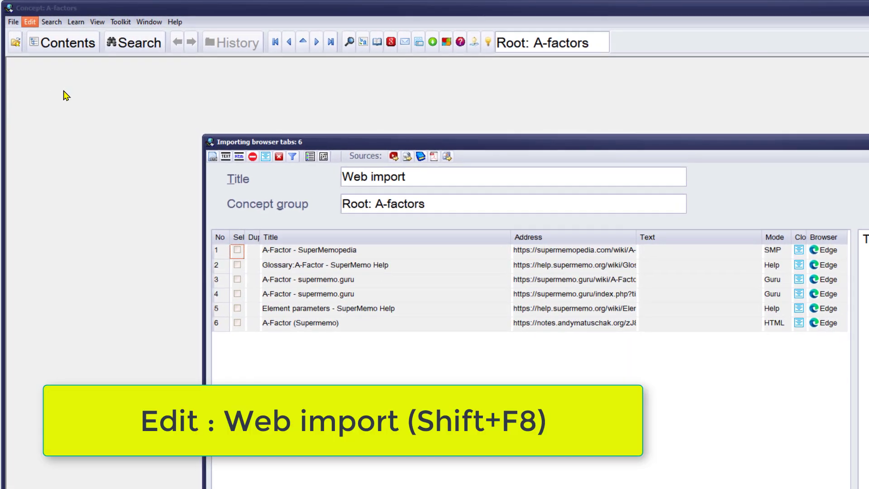
shift+click(311, 326)
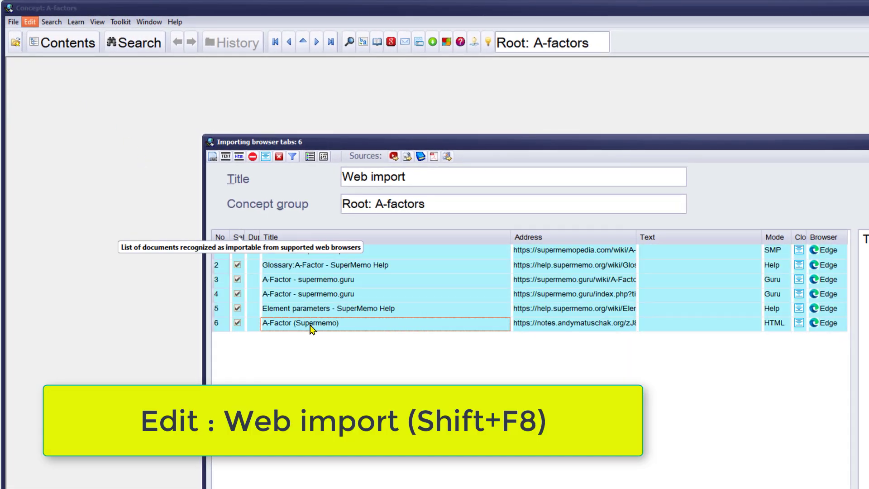
click(279, 156)
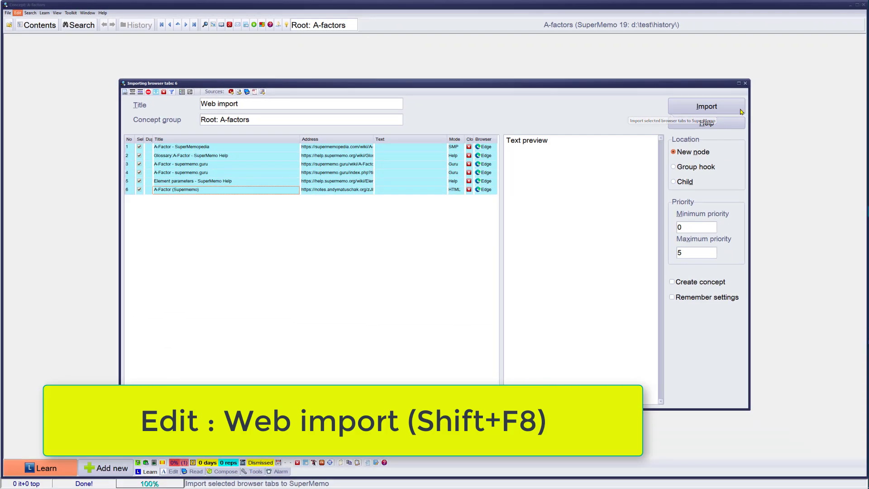
click(860, 130)
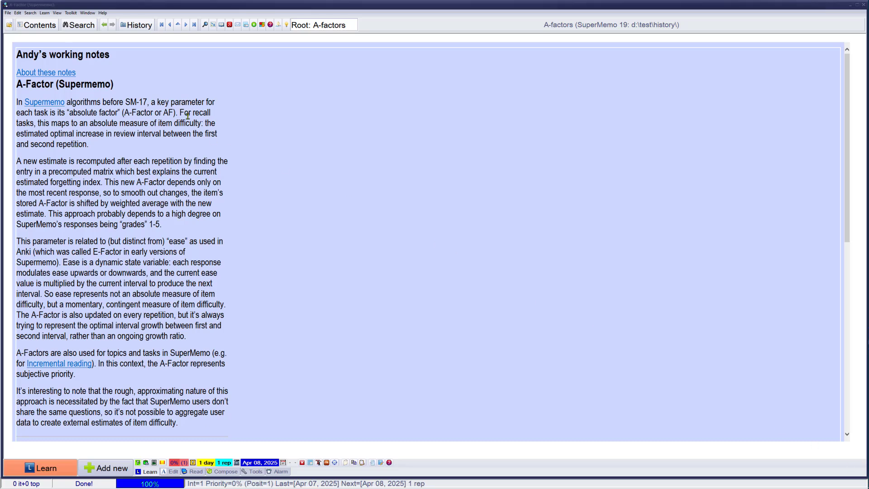
Step: Show the collection's contents tree and rename the branch holding the imported articles as "To Do"
click(38, 25)
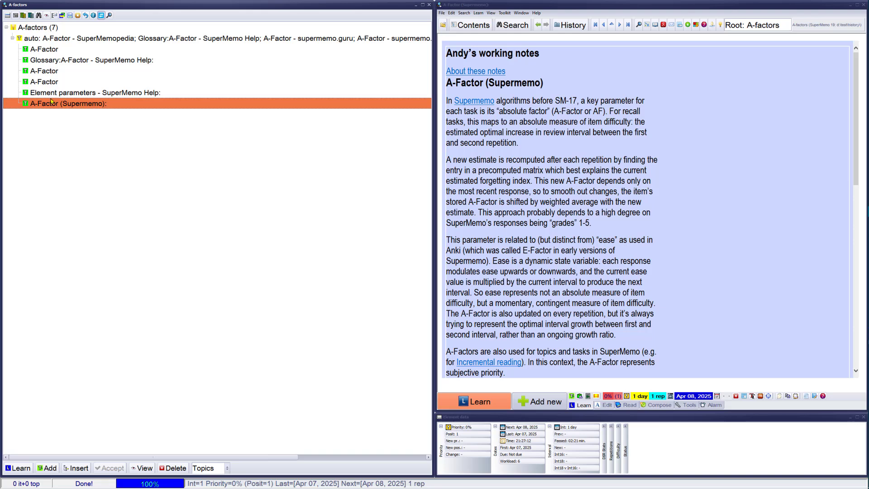
click(50, 39)
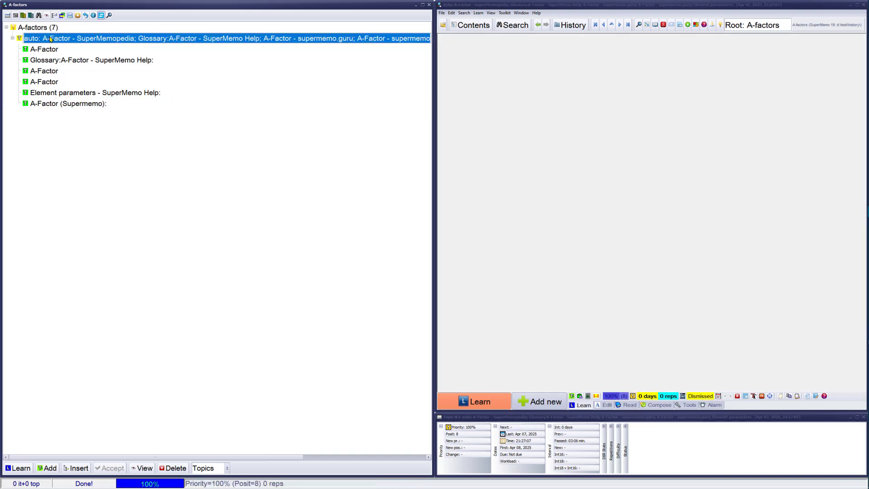
text(To Do)
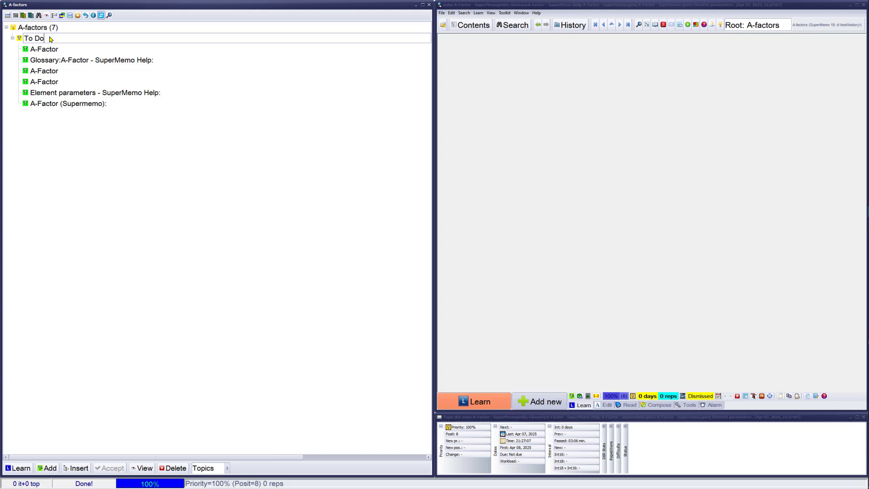
key(Return)
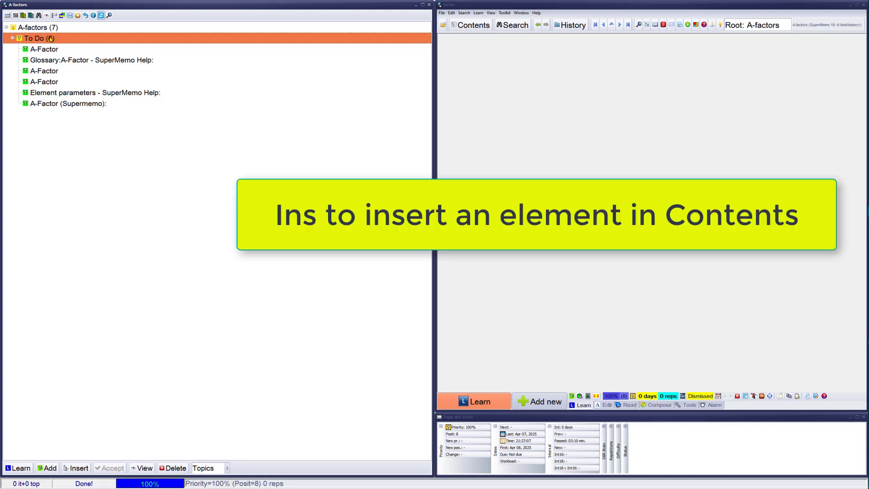
Step: Insert a new element above the To Do branch and title it "Done (A-factors)"
key(Insert)
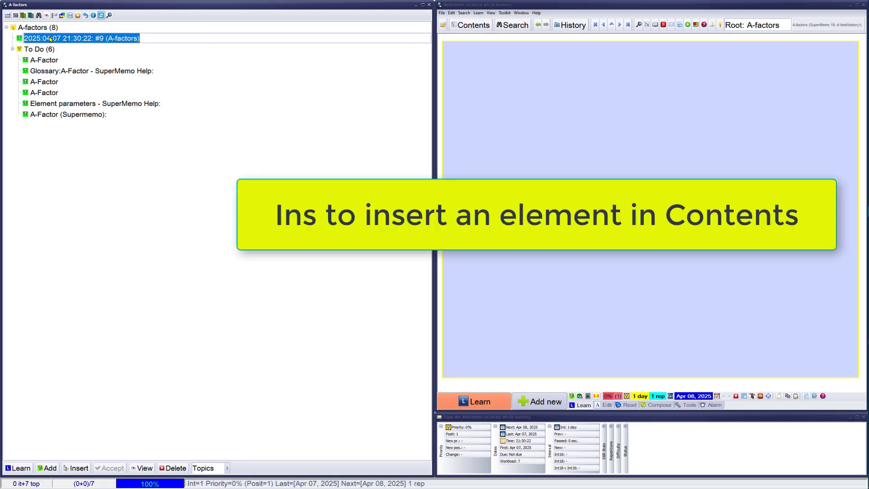
text(D)
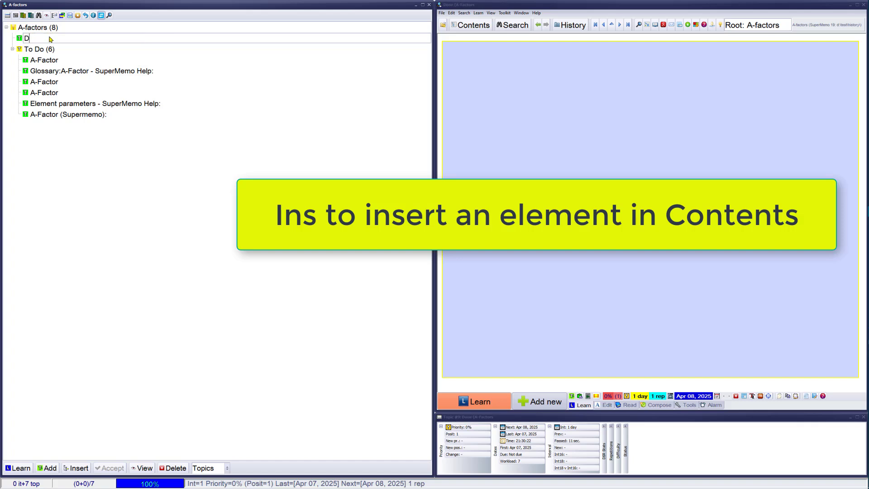
text(one (A-factors))
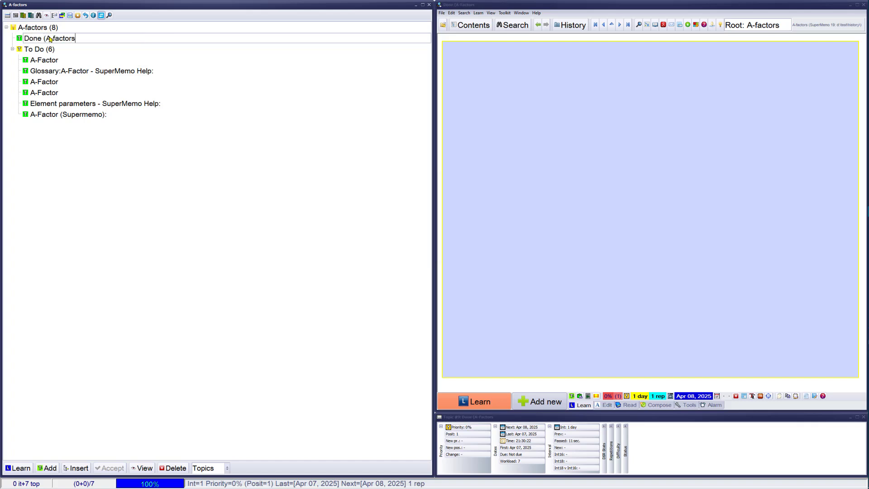
key(Return)
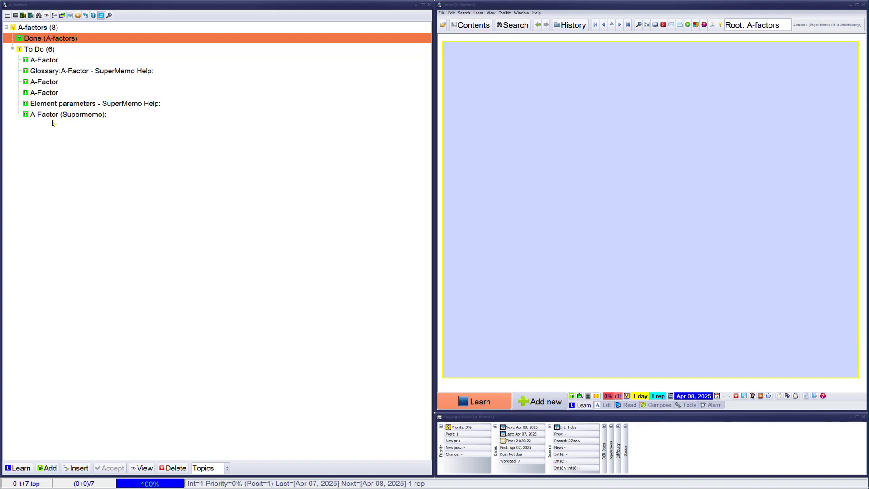
Step: Browse the To Do branch as a subset of elements and randomize their order
click(40, 49)
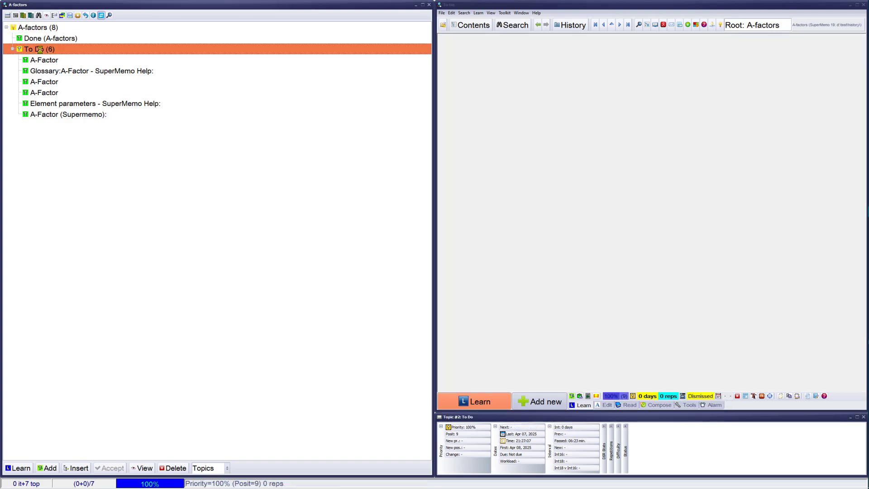
key(ctrl+space)
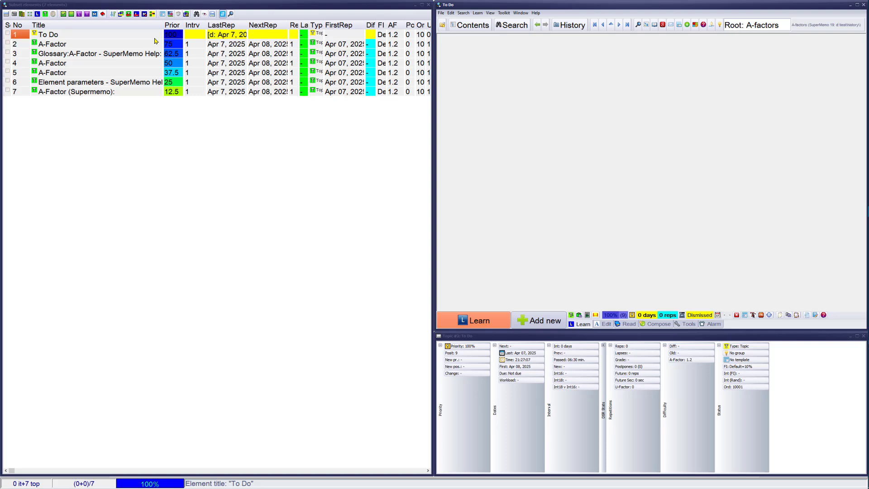
click(178, 14)
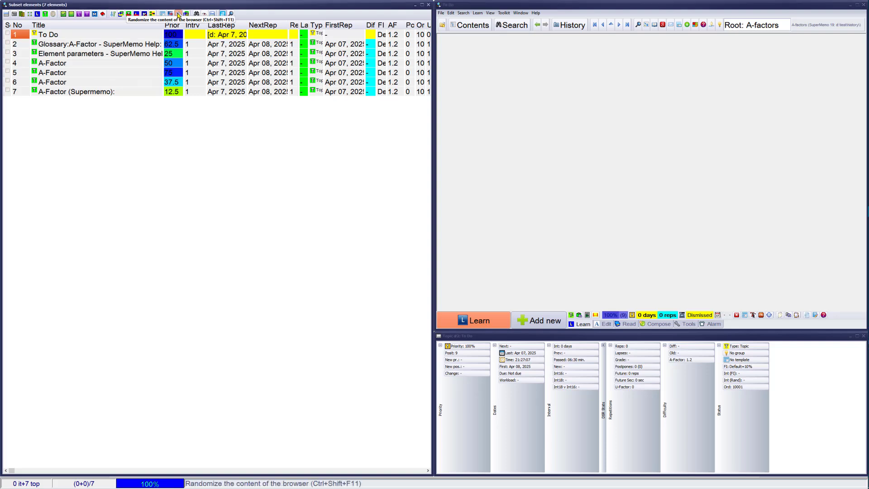
Step: Add the browsed elements to the outstanding queue at every 2nd element, without skipping those added or reviewed today, and close the browser
click(144, 14)
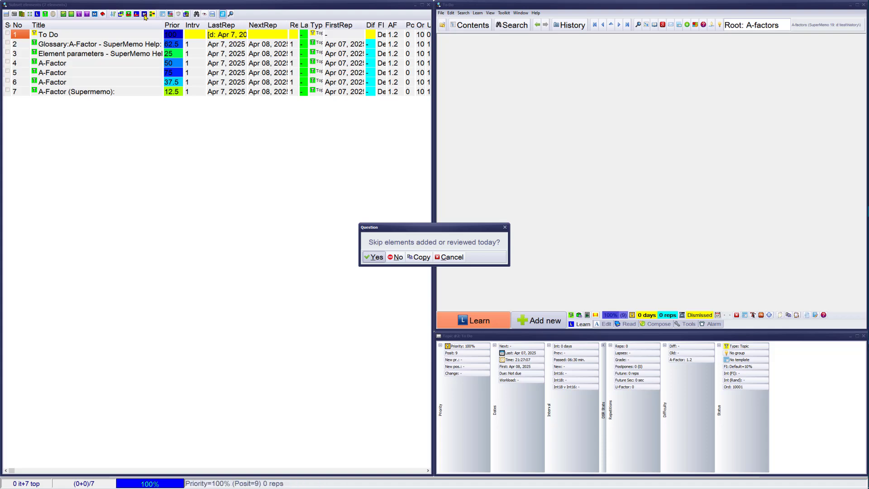
key(Tab)
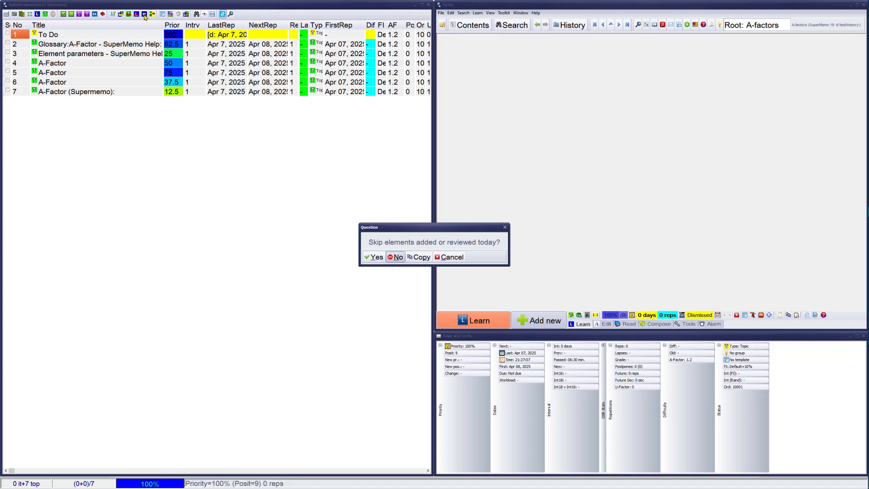
key(Return)
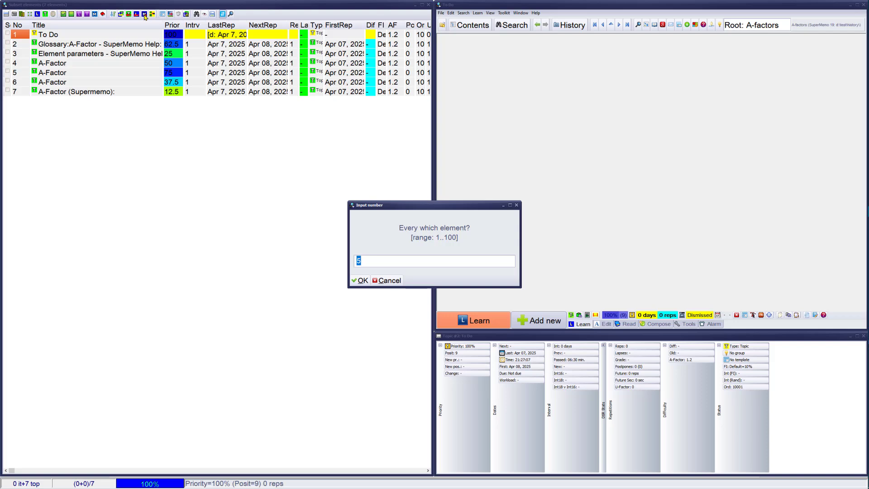
text(2)
key(Return)
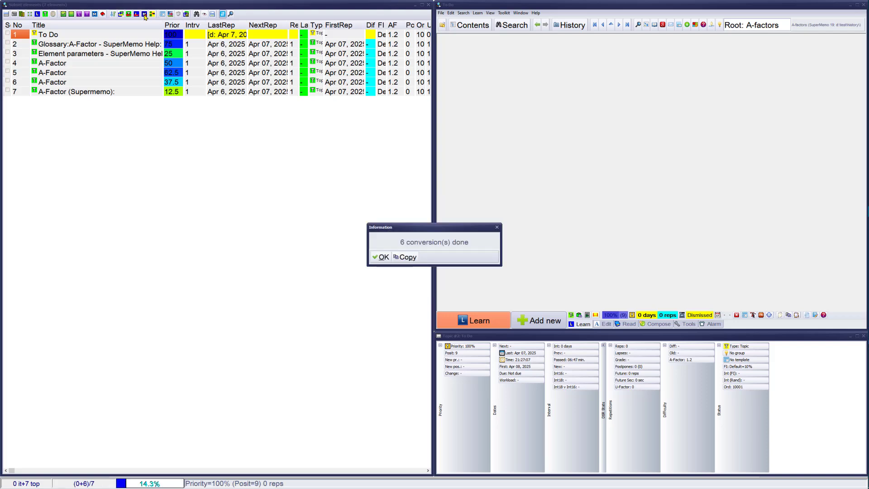
key(Return)
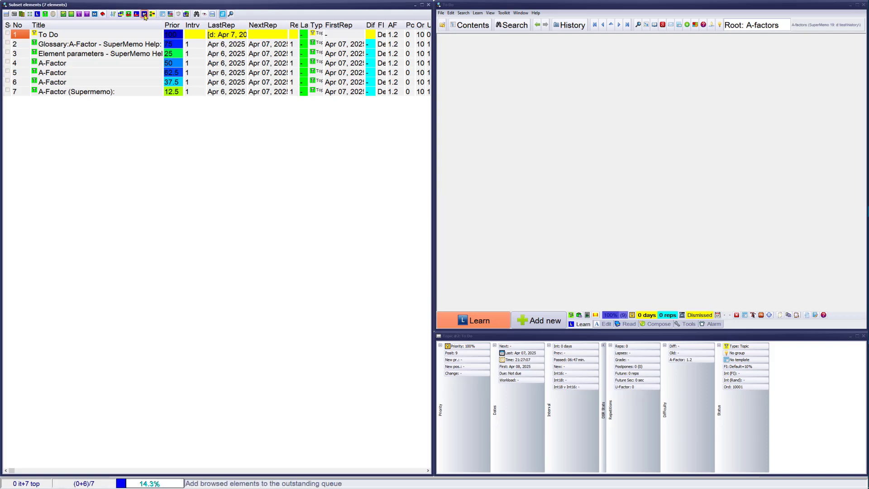
key(Escape)
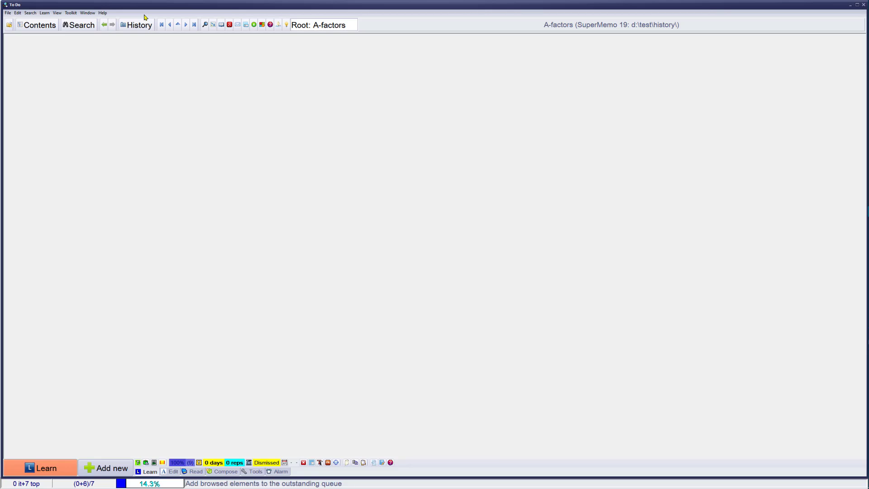
Step: Start learning and extract the glossary article's opening definition, from "A-Factor (absolute factor; AF)" through "element in a collection", into a separate element
click(57, 467)
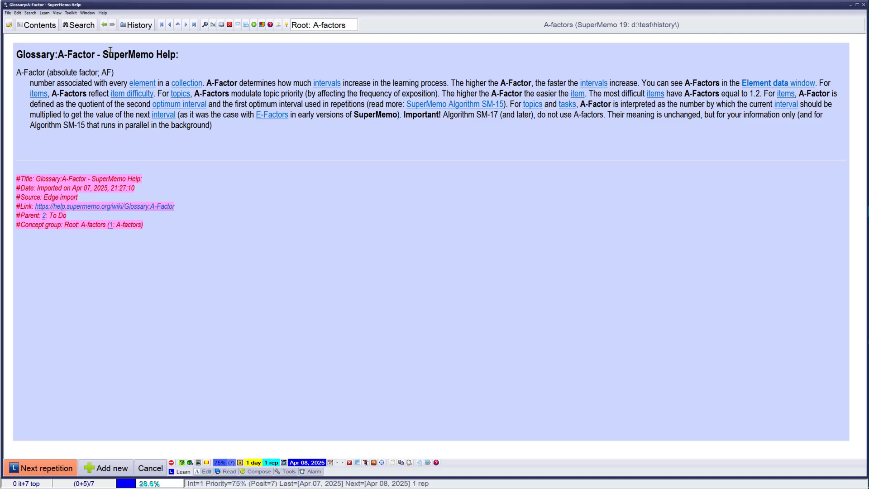
click(149, 115)
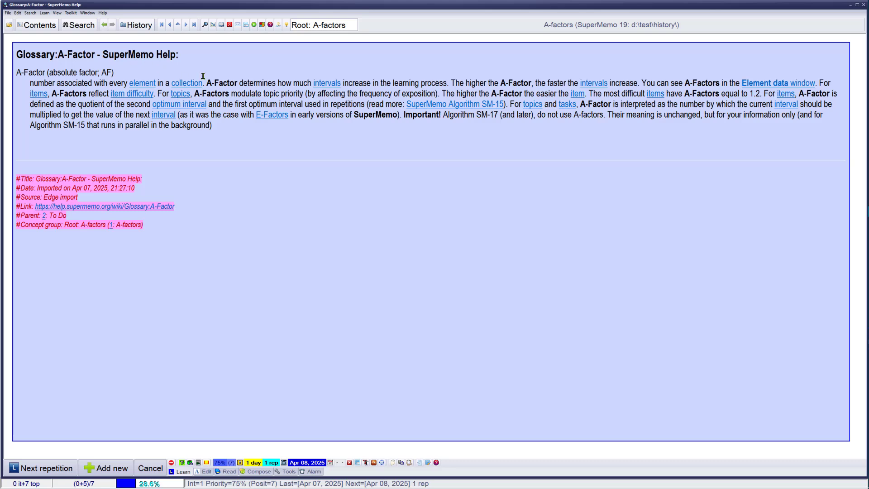
shift+click(202, 83)
key(alt+x)
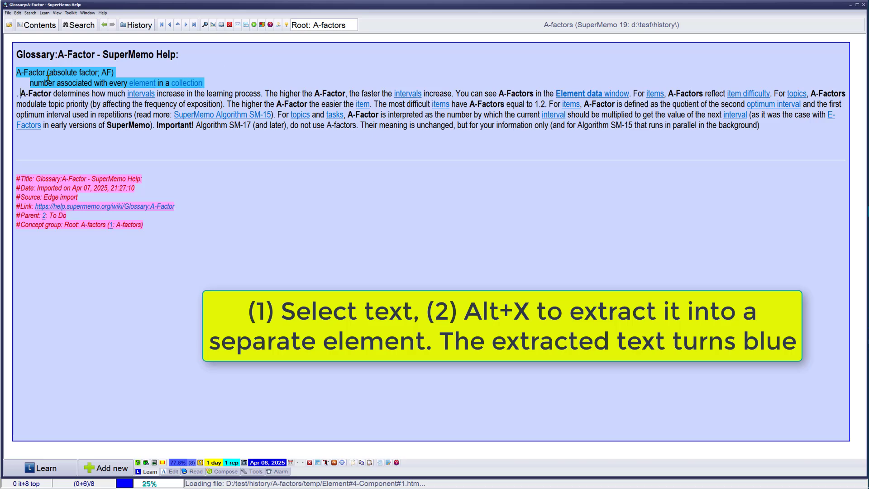
Step: Extract three separate sentences: how much A-Factor makes intervals increase, the higher the A-Factor the faster the increase, and seeing A-Factors in the Element data window
shift+click(262, 94)
key(alt+x)
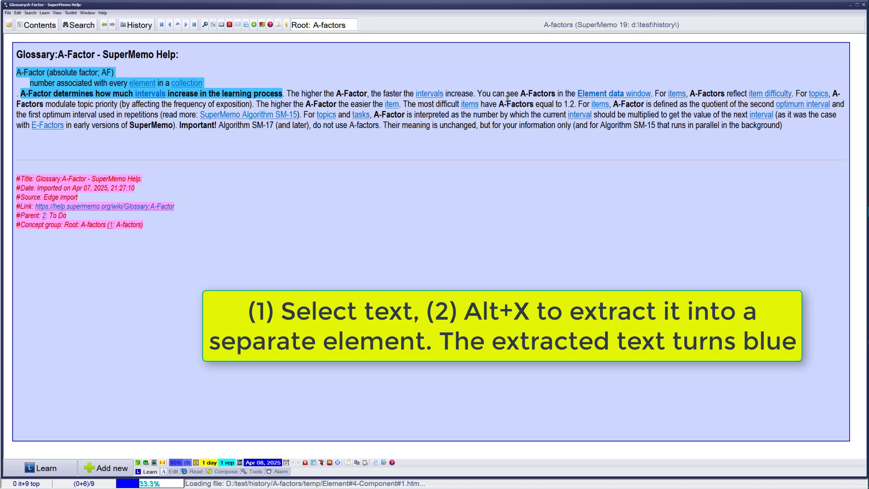
shift+click(474, 96)
key(alt+x)
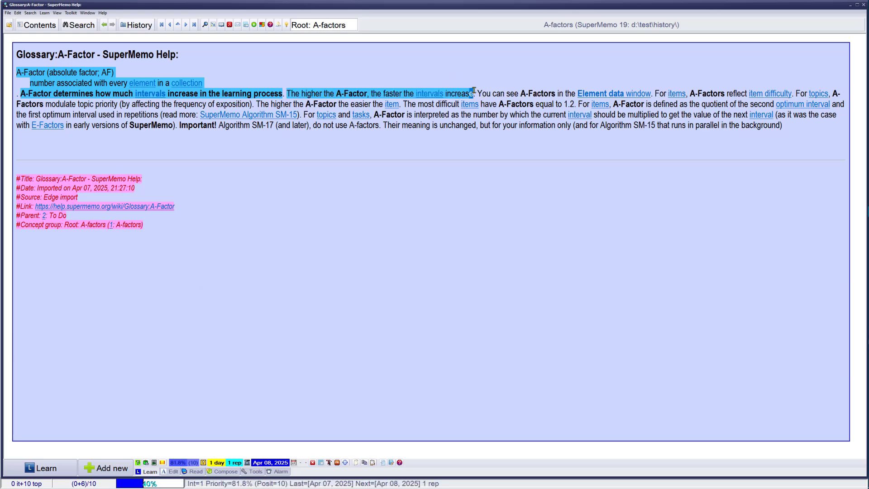
drag(479, 93, 651, 94)
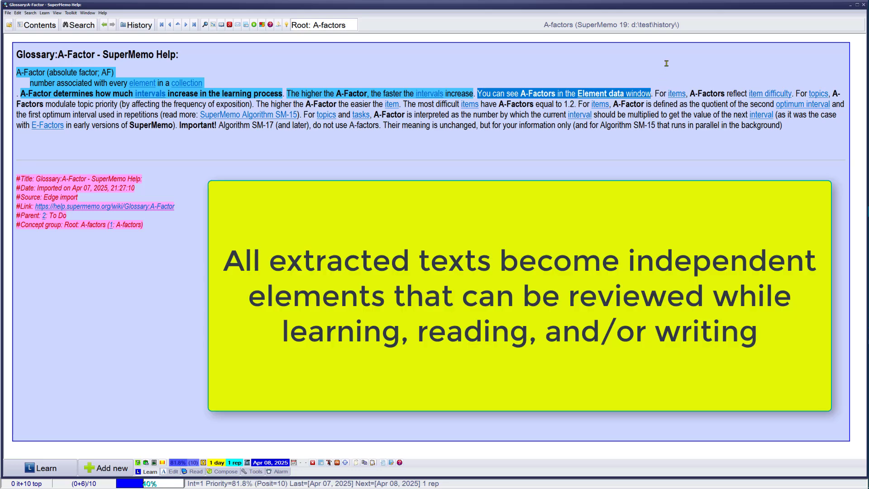
key(alt+x)
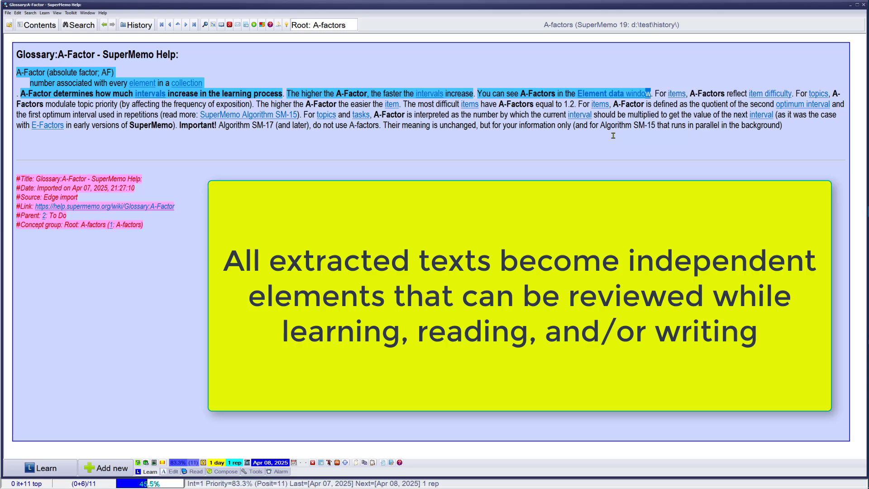
Step: Extract three more sentences individually: A-Factors reflecting item difficulty, A-Factors modulating topic priority, and the higher the A-Factor the easier the item
click(656, 92)
shift+click(792, 93)
key(alt+x)
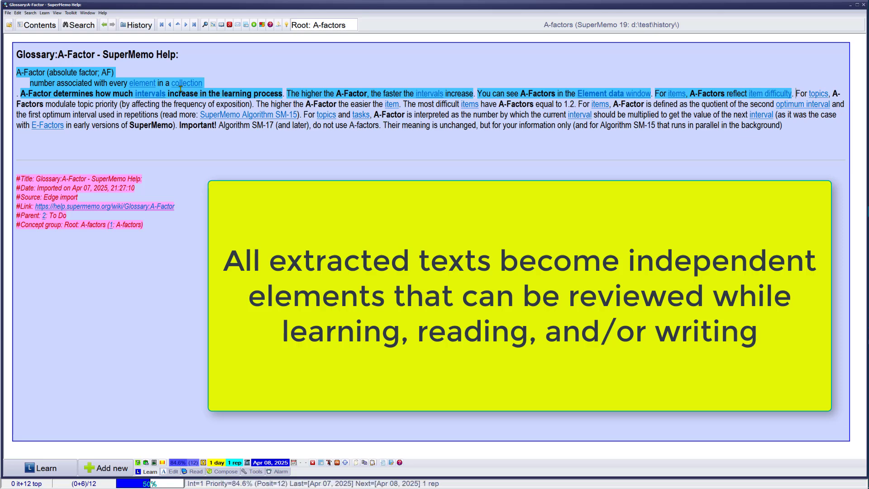
shift+click(254, 104)
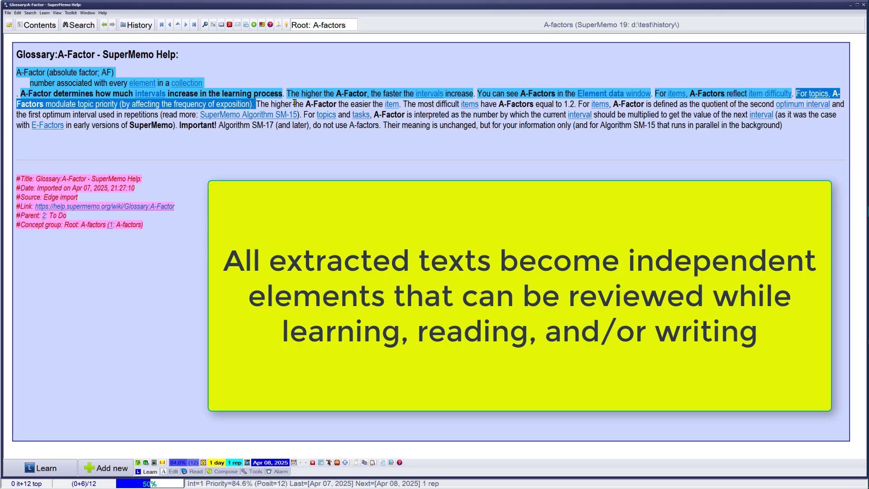
key(alt+x)
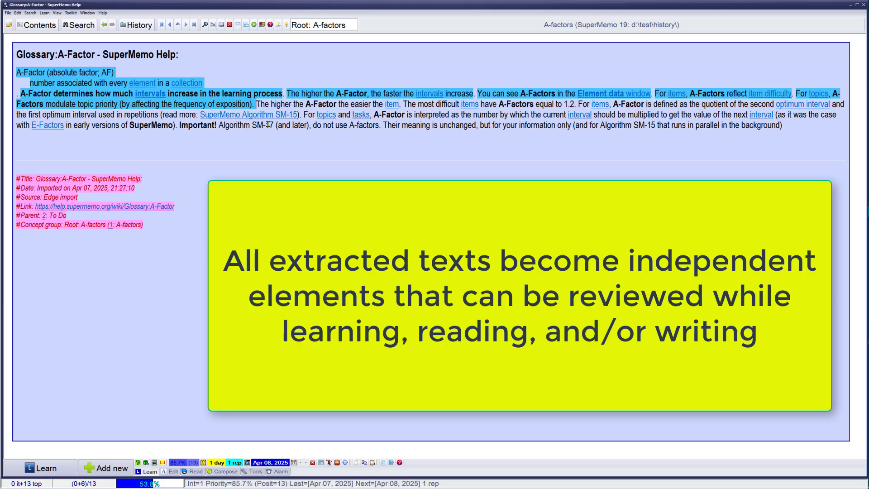
shift+click(399, 104)
key(alt+x)
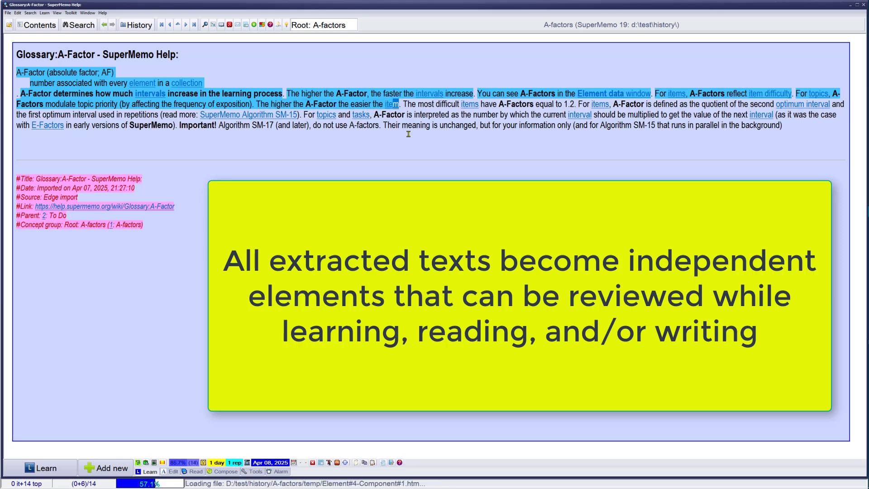
Step: Extract the sentence on the most difficult items having A-Factors equal to 1.2 and the item definition ending with "SuperMemo Algorithm SM-15)" as separate elements
click(404, 104)
shift+click(574, 104)
key(alt+x)
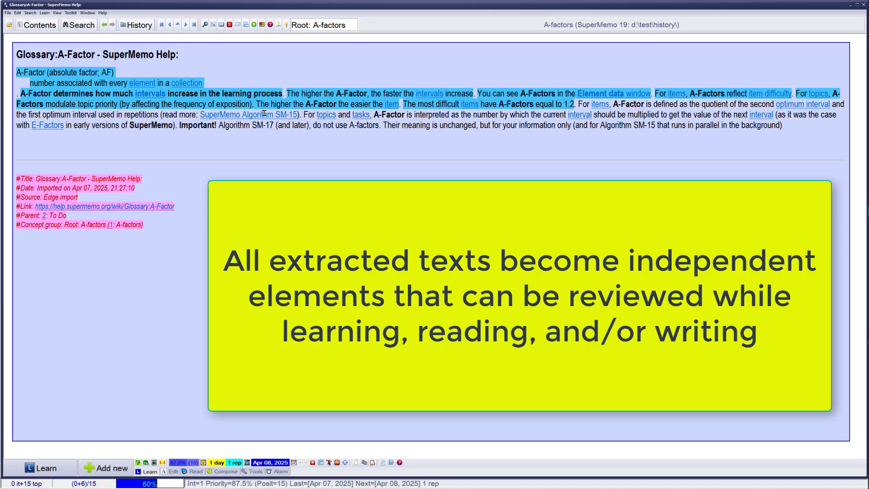
shift+click(302, 115)
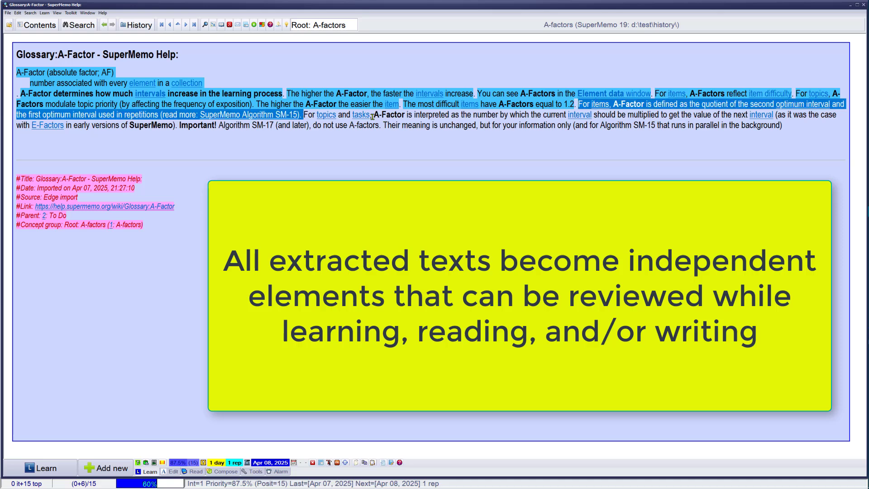
key(alt+x)
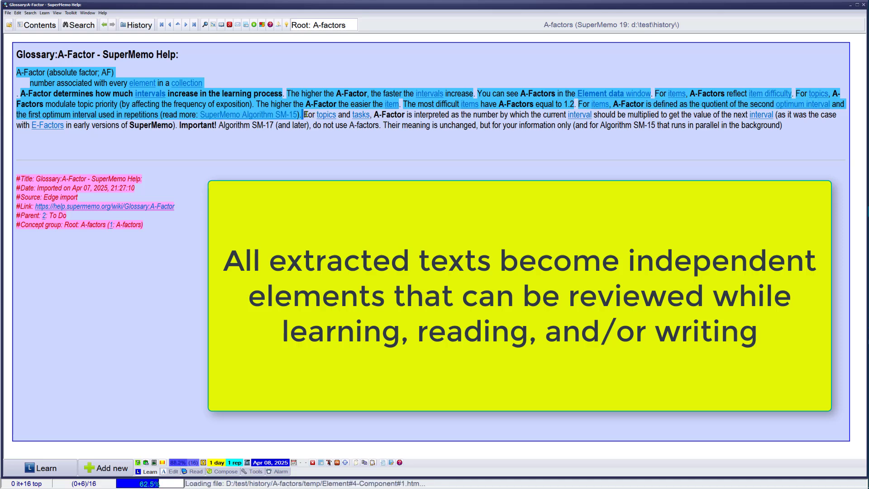
Step: Insert "and concepts" after "topics and tasks", and extract that whole sentence through "early versions of SuperMemo)" into its own element
click(371, 115)
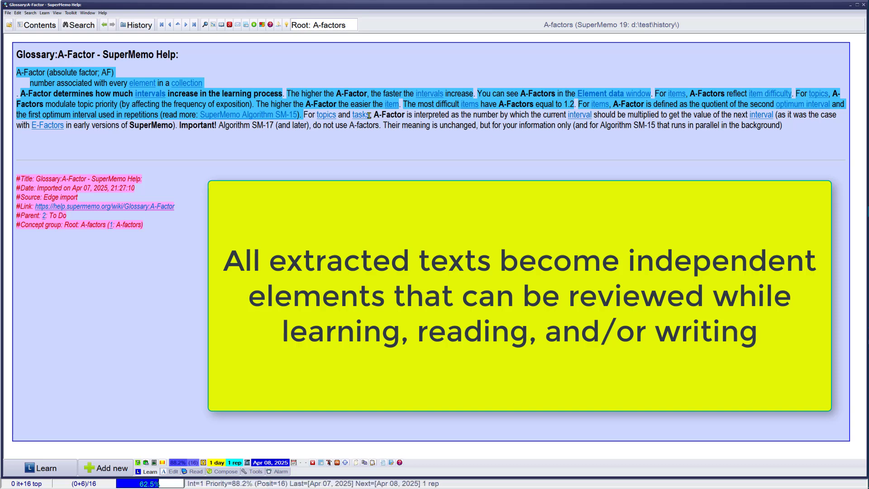
text(and conce)
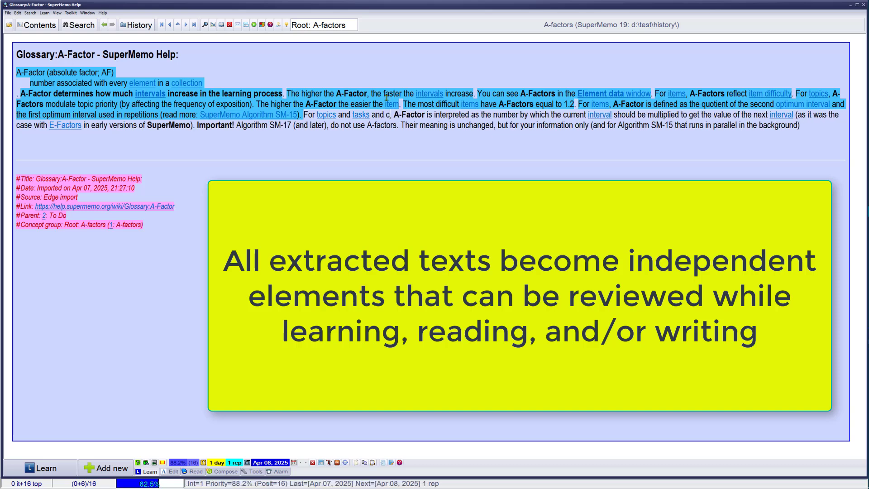
text(pts)
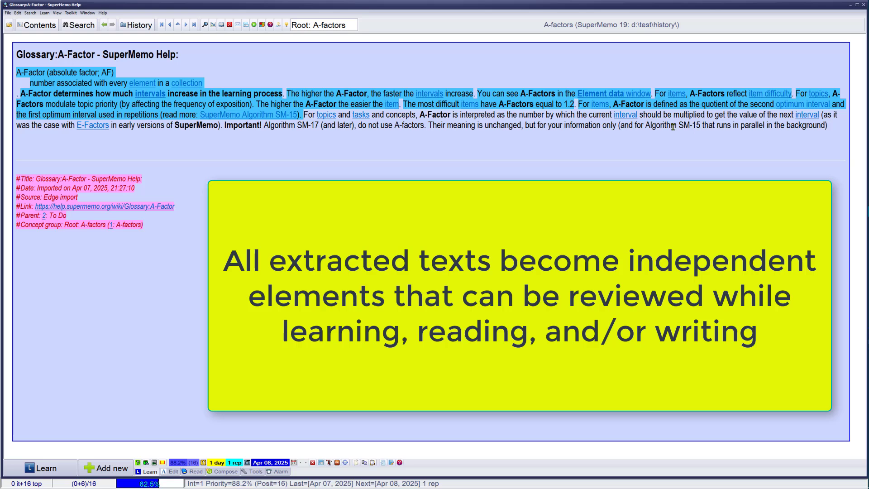
shift+click(219, 125)
key(shift+Right)
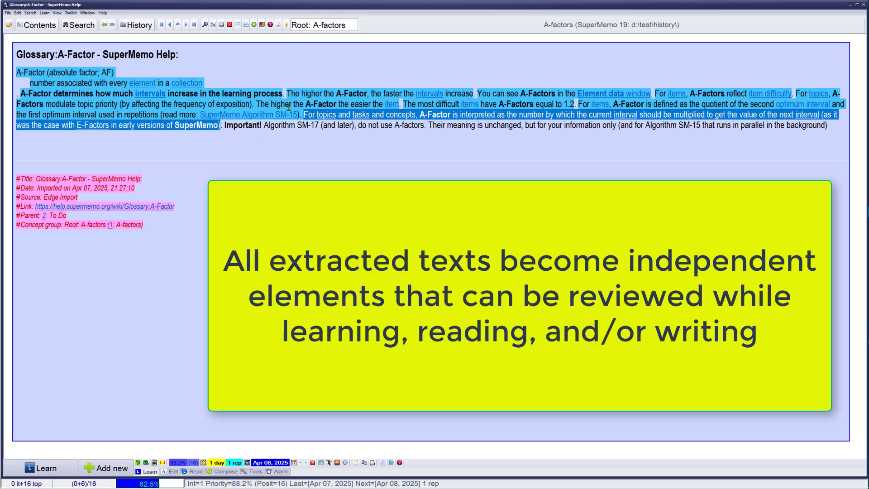
key(alt+x)
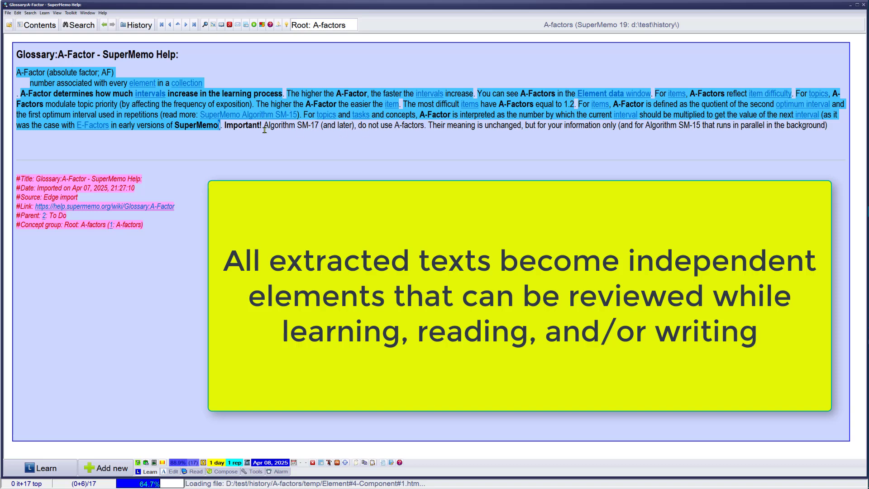
Step: Extract the closing passage from "Important! Algorithm SM-17" through "runs in parallel in the background)" as one element
shift+click(425, 125)
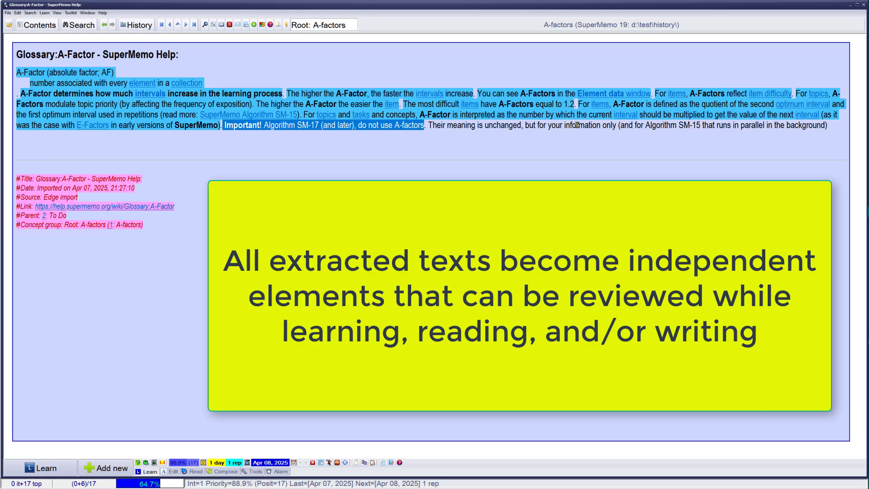
shift+click(829, 125)
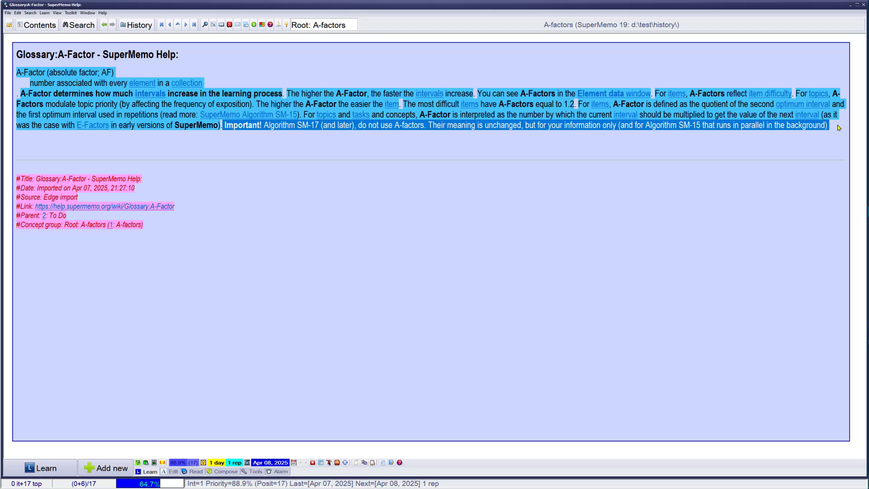
key(alt+x)
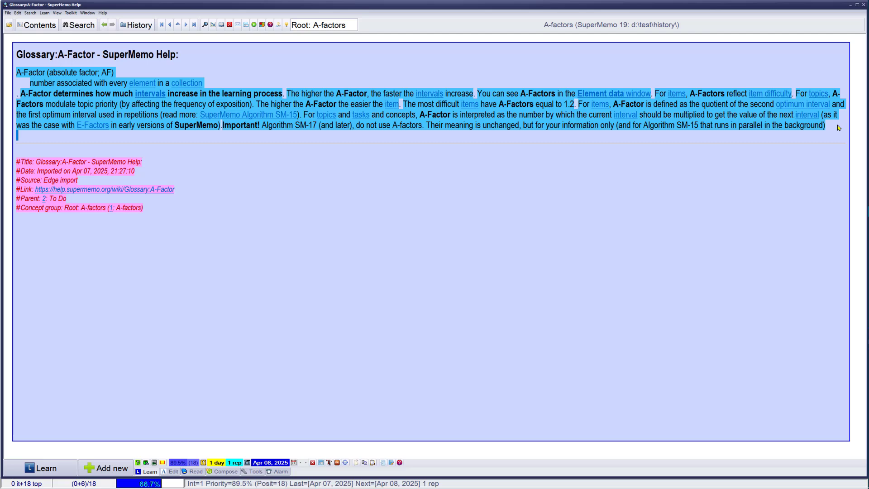
Step: Browse the glossary article's branch as a subset, look through the individual extracts, and close the browser
key(ctrl+space)
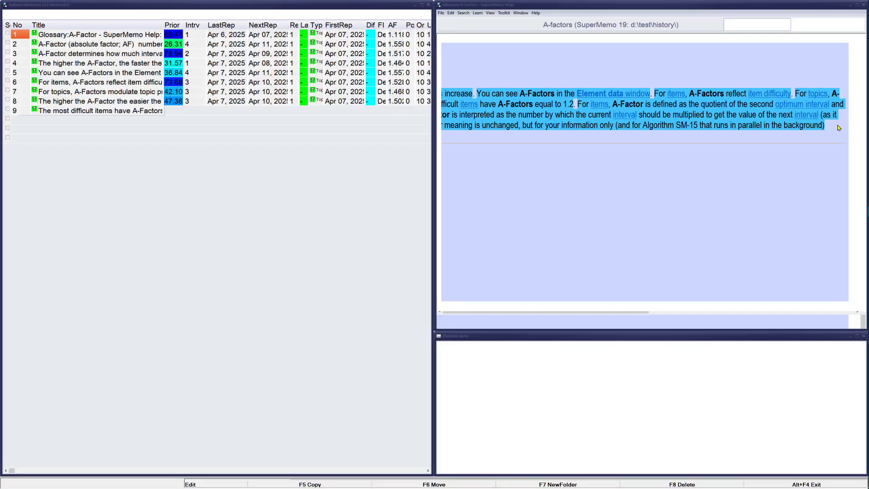
key(Down)
key(Down)
key(Down)
key(Down)
key(Down)
key(Down)
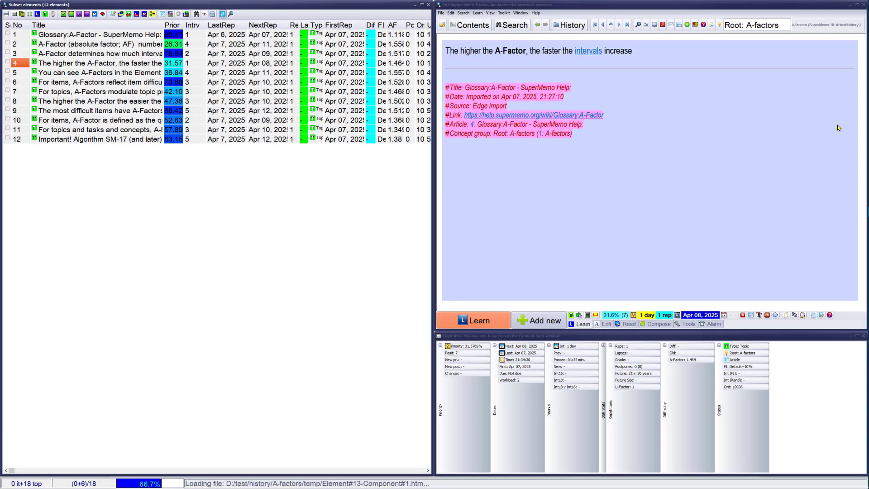
key(Down)
key(Down)
key(Down)
key(Down)
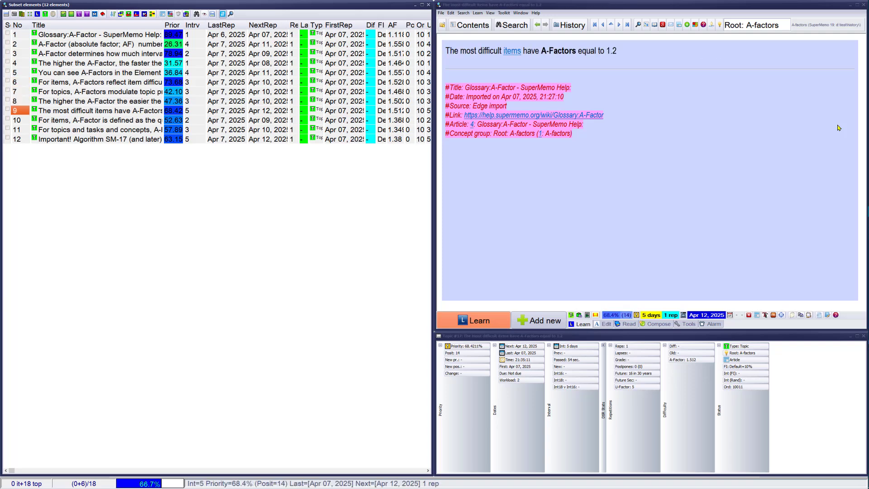
key(Up)
key(Up)
key(Up)
key(Up)
key(Up)
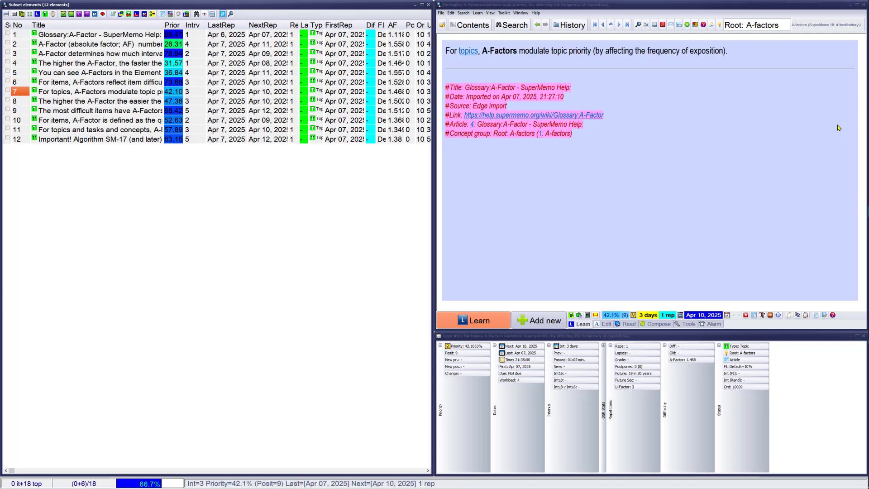
key(Escape)
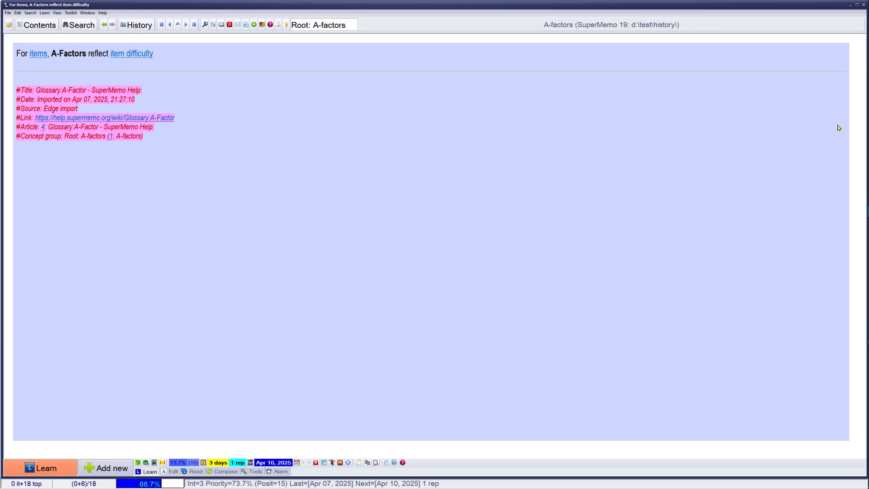
Step: Return to the parent glossary article and mark it Done, confirming removal of its contents while keeping its extracts
key(ctrl+Up)
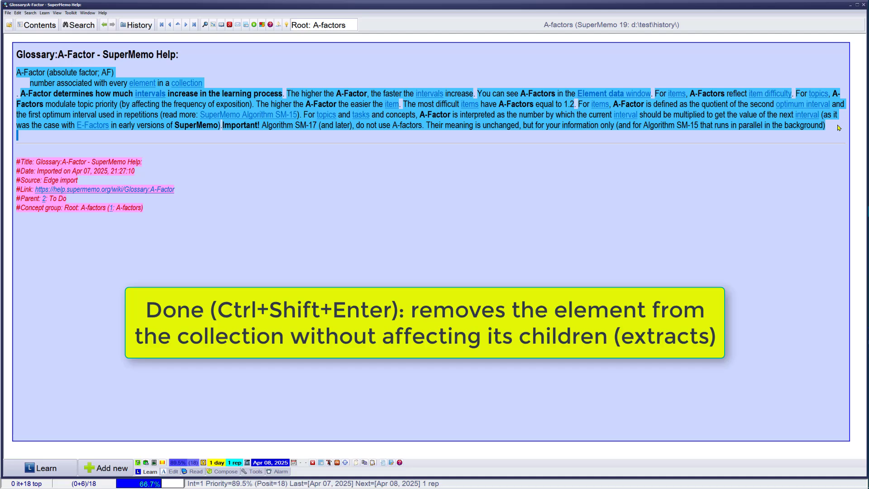
key(ctrl+shift+Return)
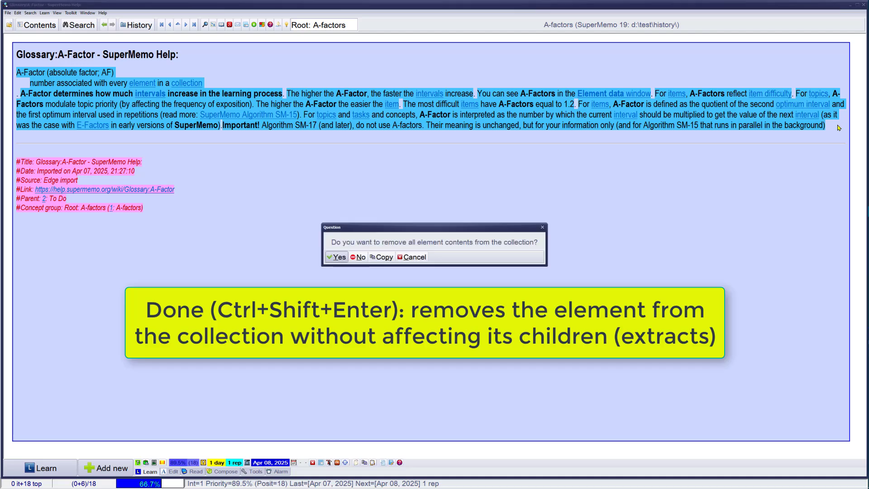
key(Return)
key(Return)
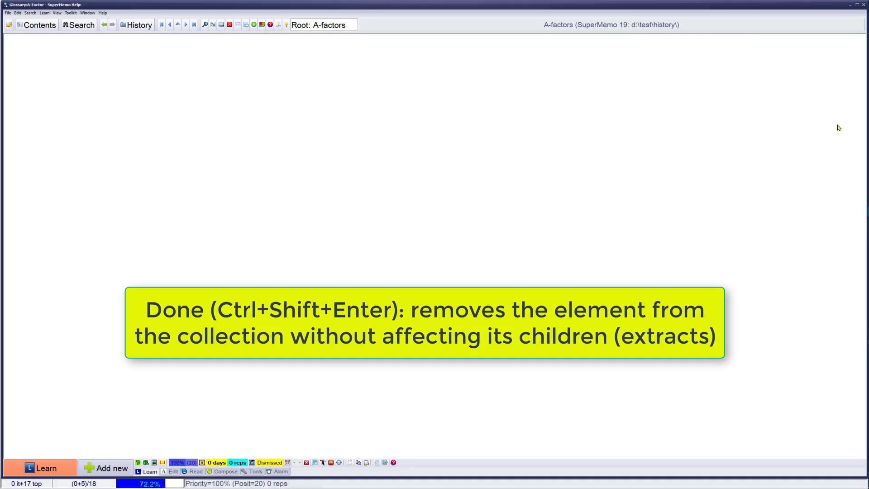
Step: Show the collection's contents tree and open the first A-Factor article under To Do
key(ctrl+F5)
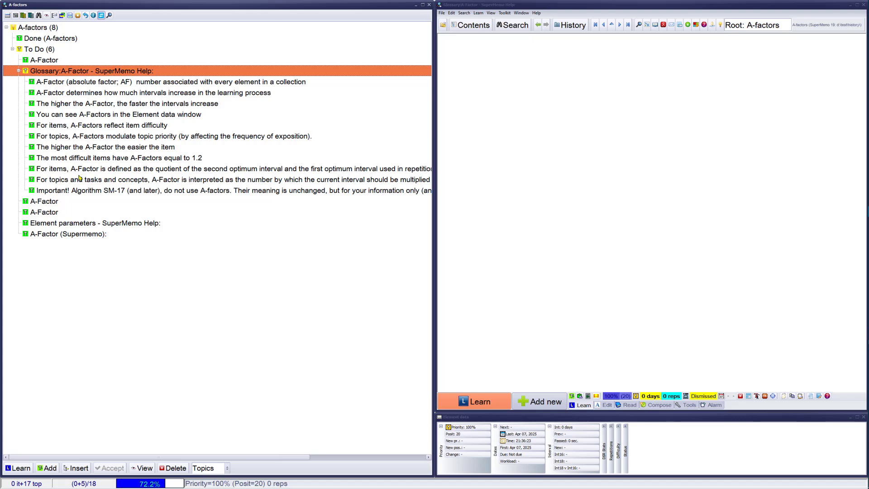
click(46, 62)
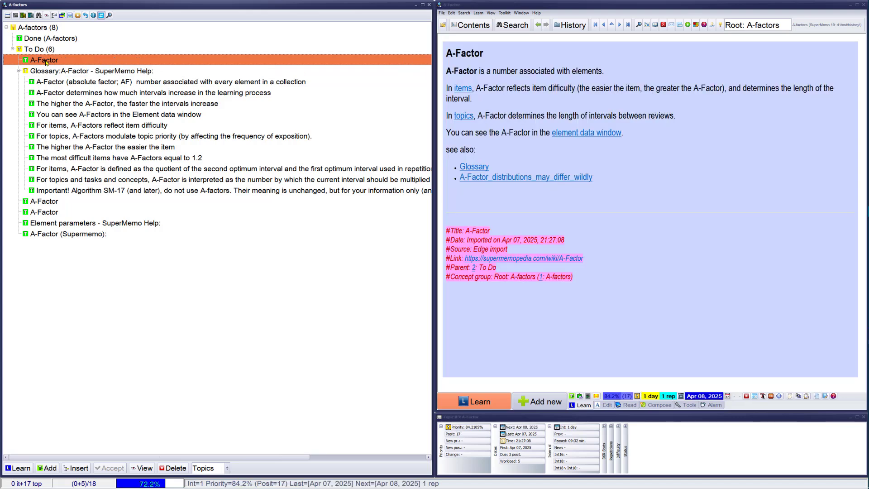
double_click(46, 62)
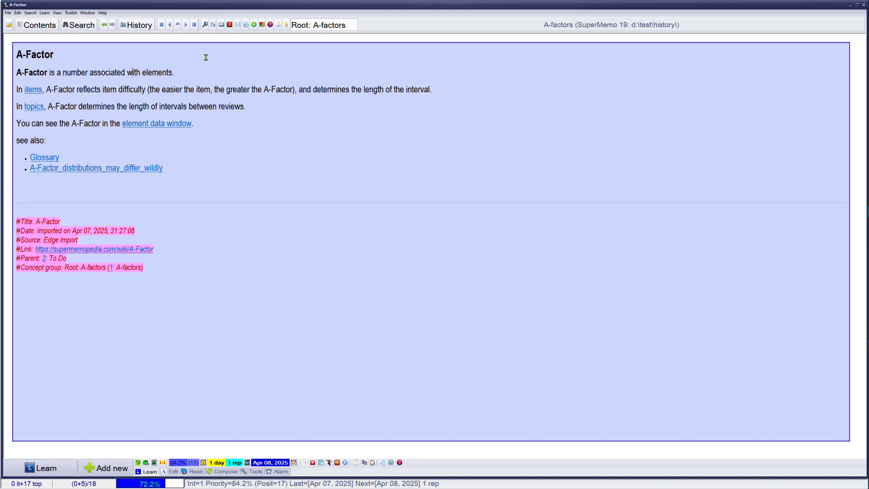
Step: Extract the A-Factor definition, the statement about items and the statement about topics as three separate elements
key(shift+Home)
key(alt+x)
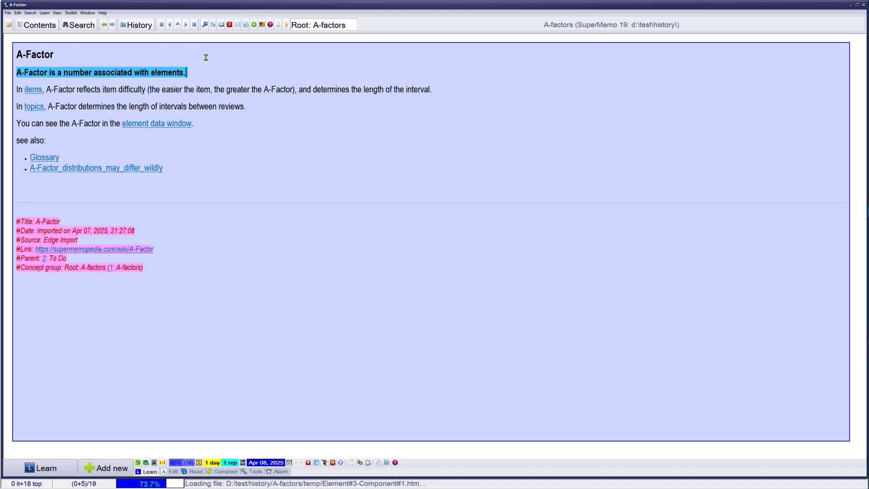
key(shift+End)
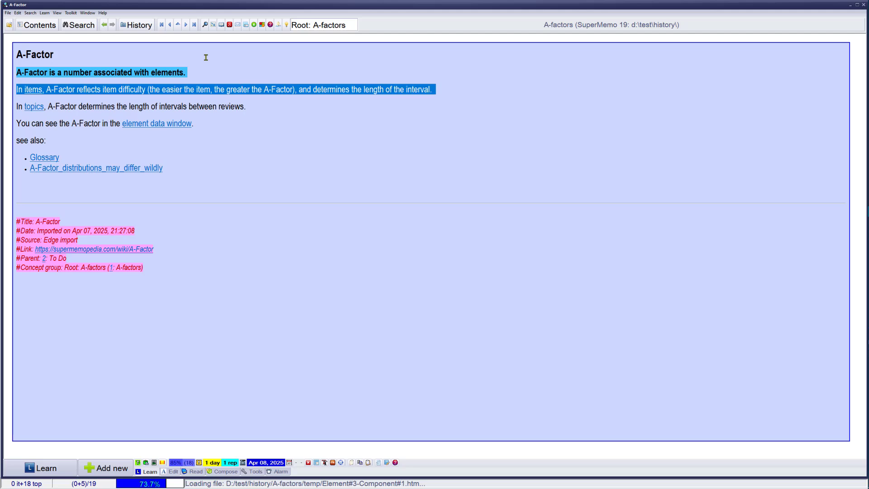
key(alt+x)
key(shift+Home)
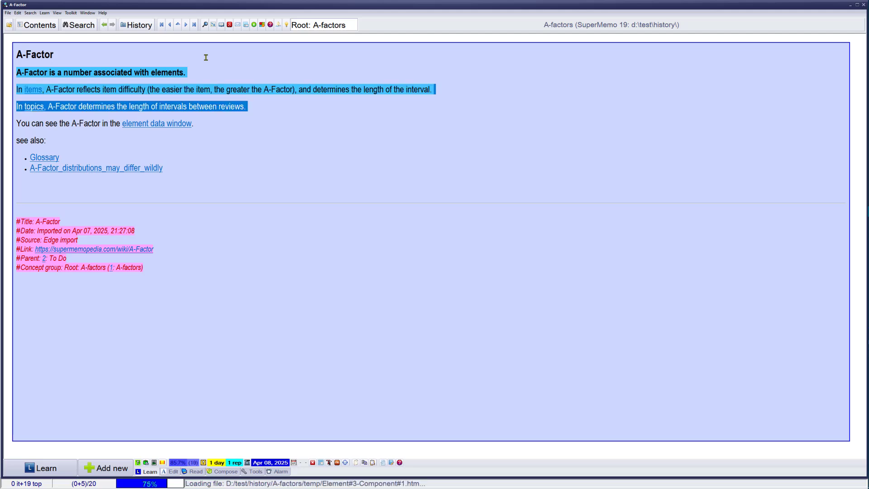
key(alt+x)
Step: Extract the "You can see the A-Factor in the element data window" statement and the see also list as separate elements
key(Down)
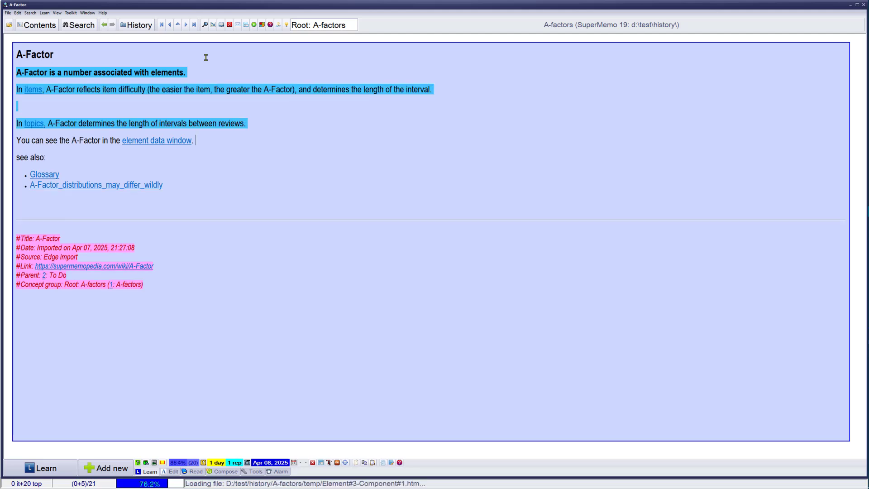
key(Down)
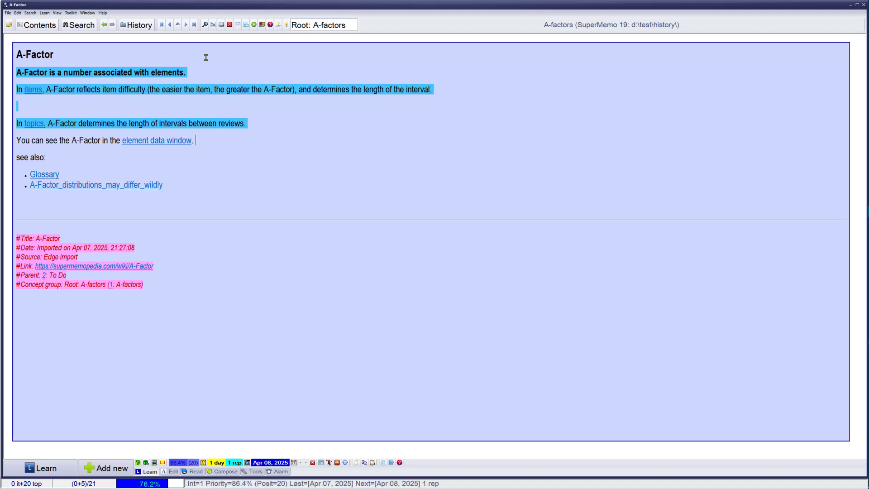
key(shift+Home)
key(alt+x)
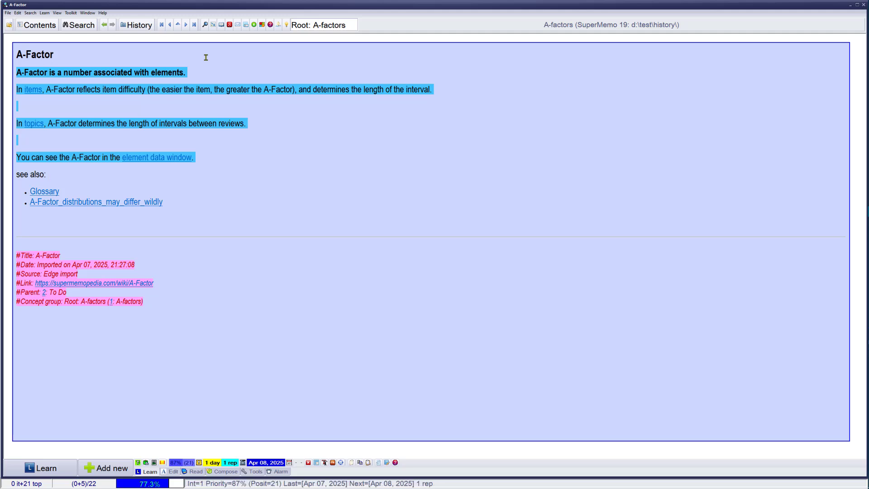
key(shift+Home)
key(shift+Down)
key(shift+Down)
key(alt+x)
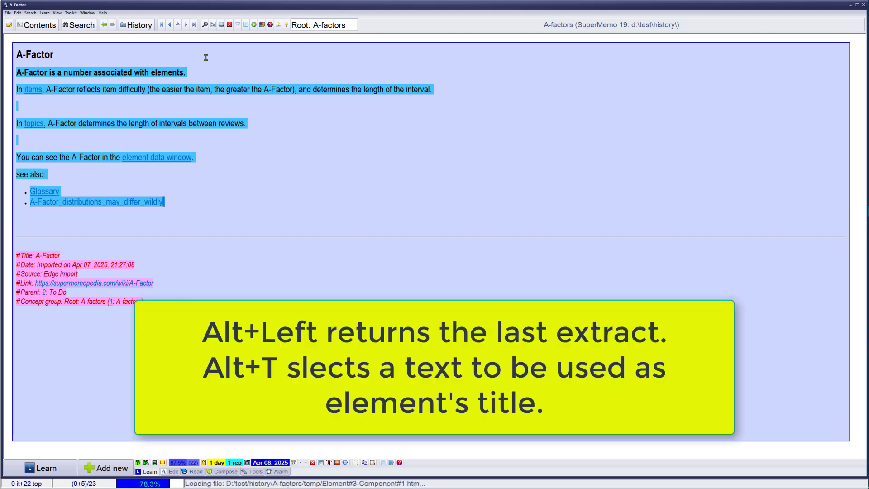
Step: Mark the A-Factor article Done, confirming removal of its contents, and return to the see also extract
key(ctrl+shift+Return)
key(Return)
key(Return)
key(alt+Left)
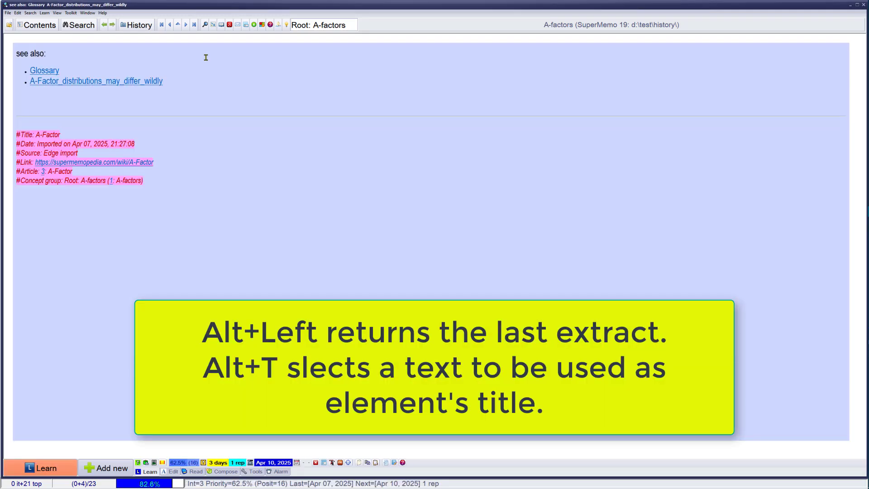
Step: Change the extract's heading to "See also" without the colon, make it the element's title, and answer the references prompt
text(S)
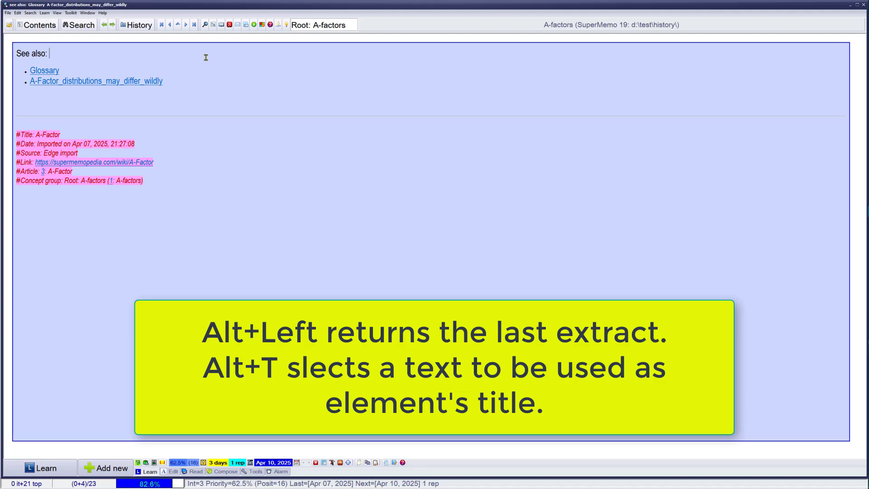
key(BackSpace)
key(shift+Home)
key(alt+t)
key(Down)
key(Return)
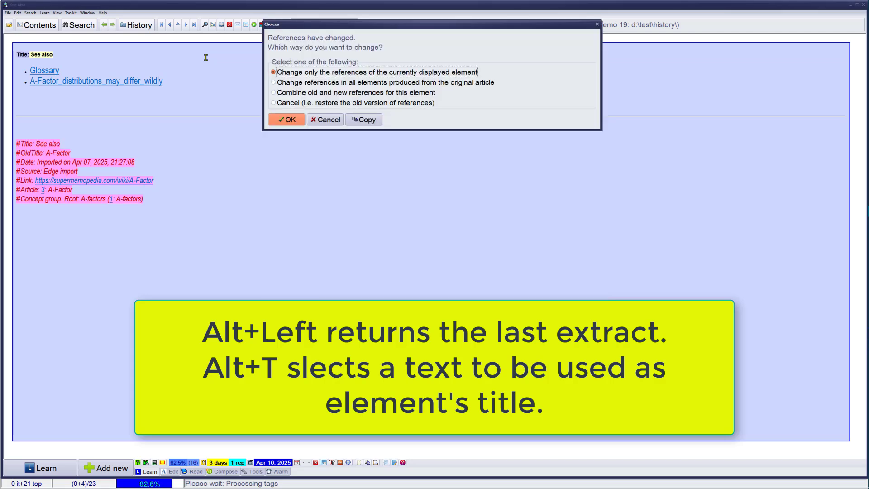
key(Return)
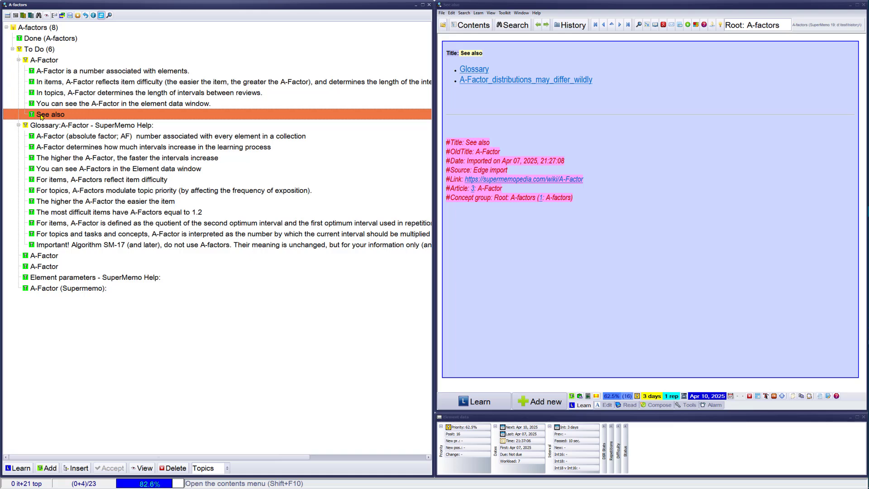
Step: Move the See also extract into the Done (A-factors) branch and open it there
drag(40, 115, 35, 41)
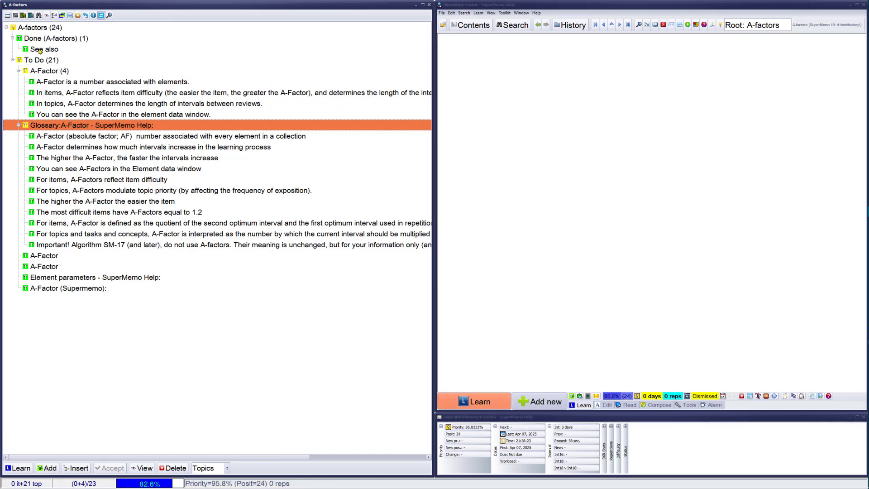
click(40, 50)
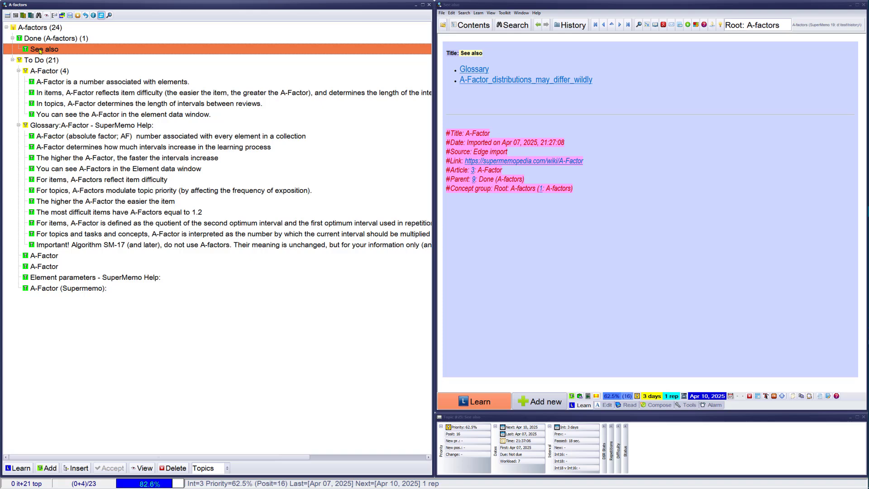
Step: Open the "Element parameters - SuperMemo Help" article and extract its A-Factor entry from the parameter list
click(57, 72)
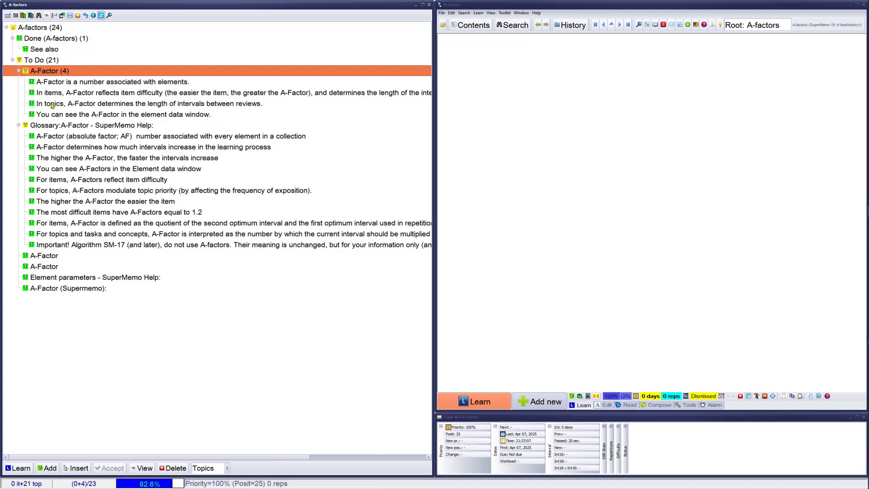
click(55, 126)
click(51, 258)
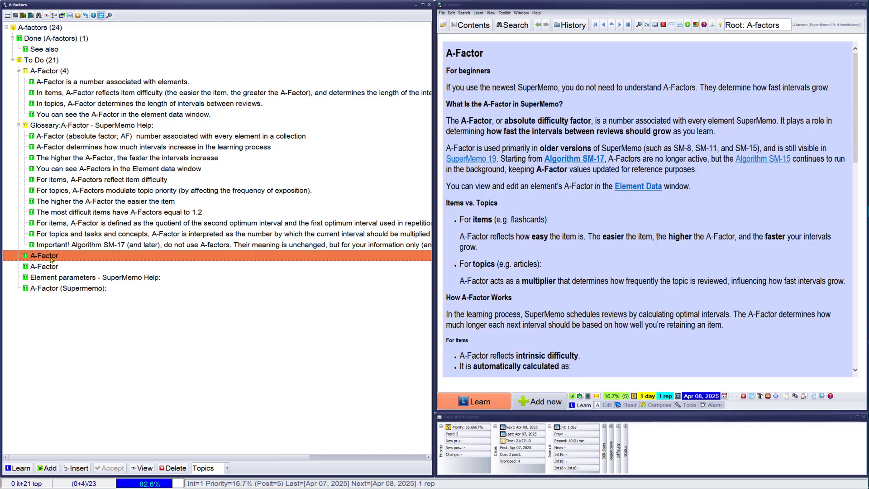
key(Down)
key(Down)
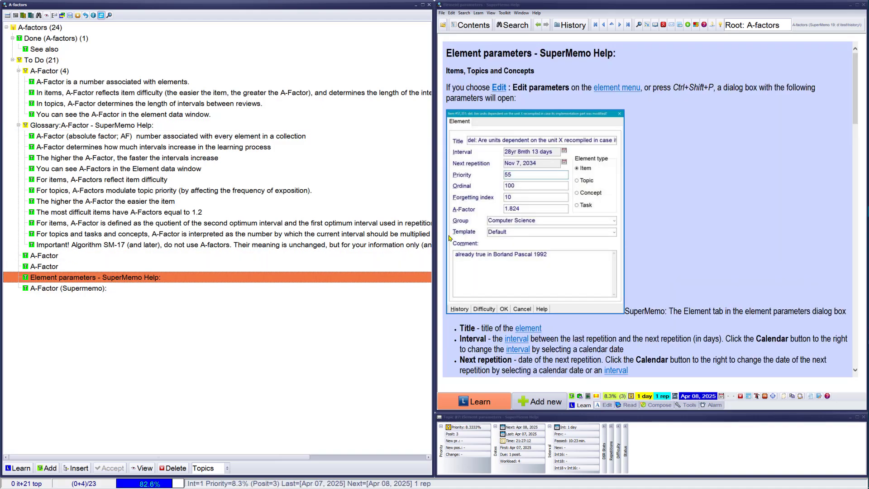
scroll(578, 201, down, 5)
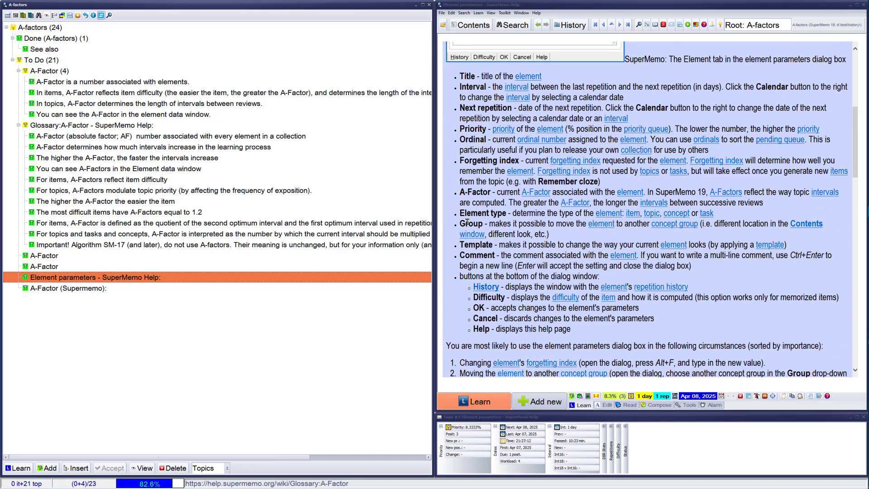
click(469, 189)
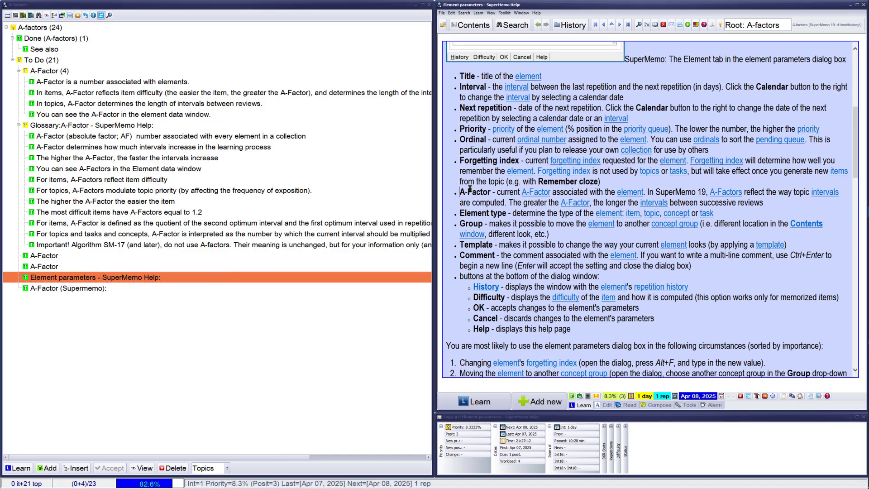
triple_click(763, 201)
key(alt+x)
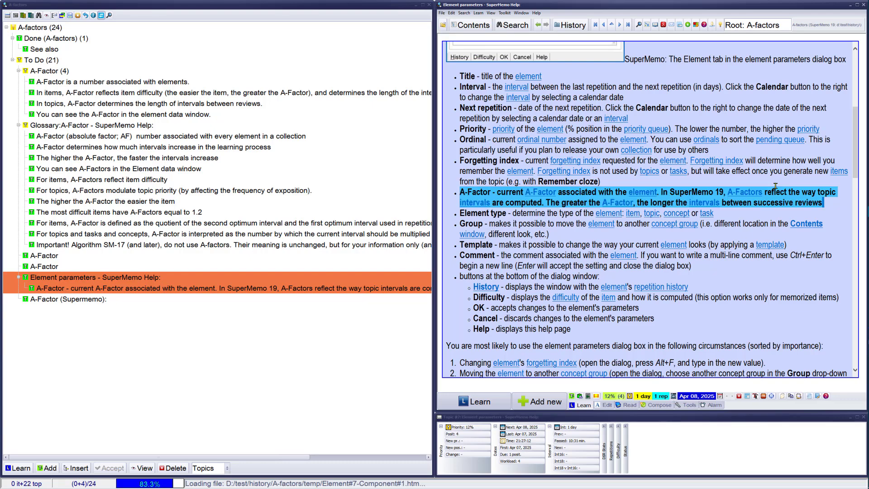
Step: Mark the Element parameters article Done, confirming removal of its contents while keeping the extract
key(ctrl+shift+Return)
key(Return)
key(Return)
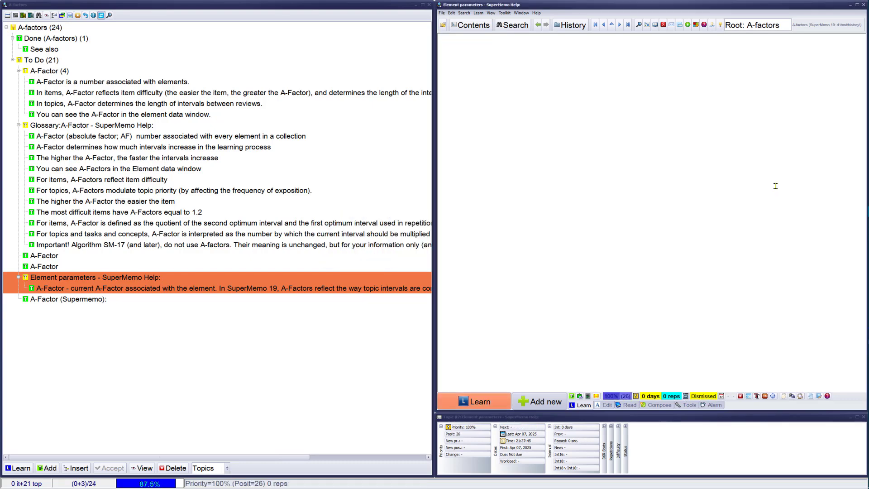
Step: Open the A-Factor article from supermemo.guru and close the contents tree to work on it alone
click(96, 301)
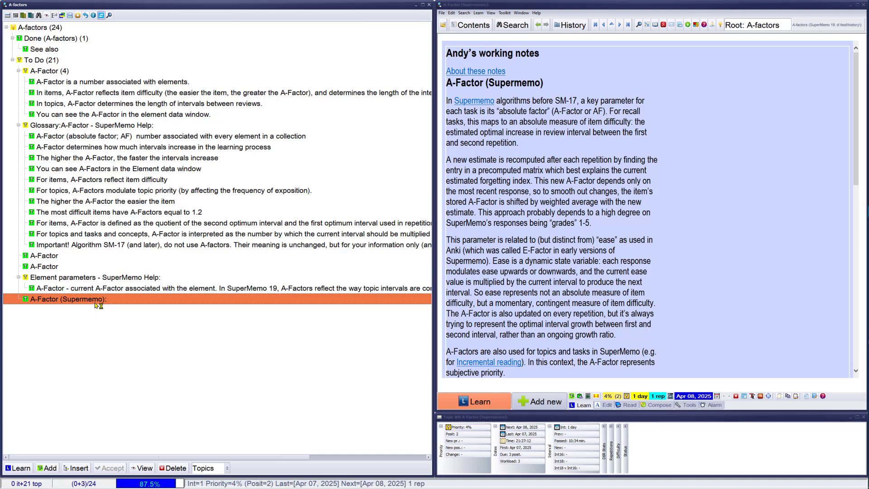
click(44, 268)
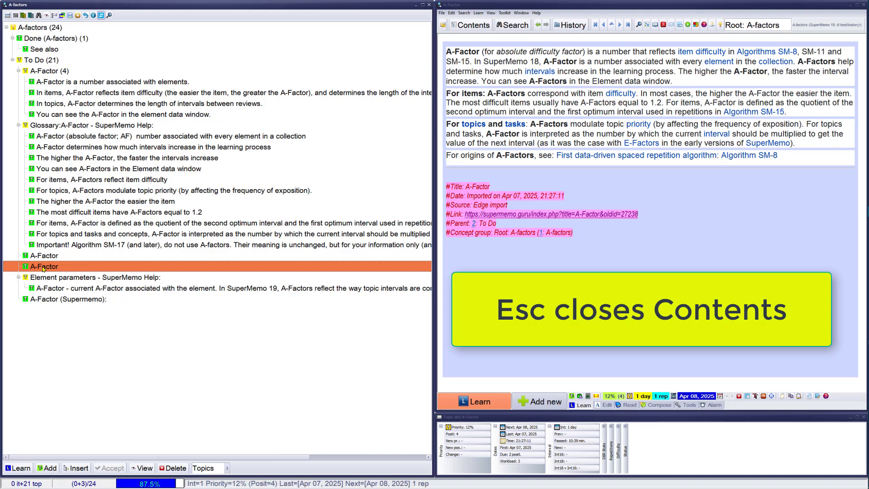
key(Escape)
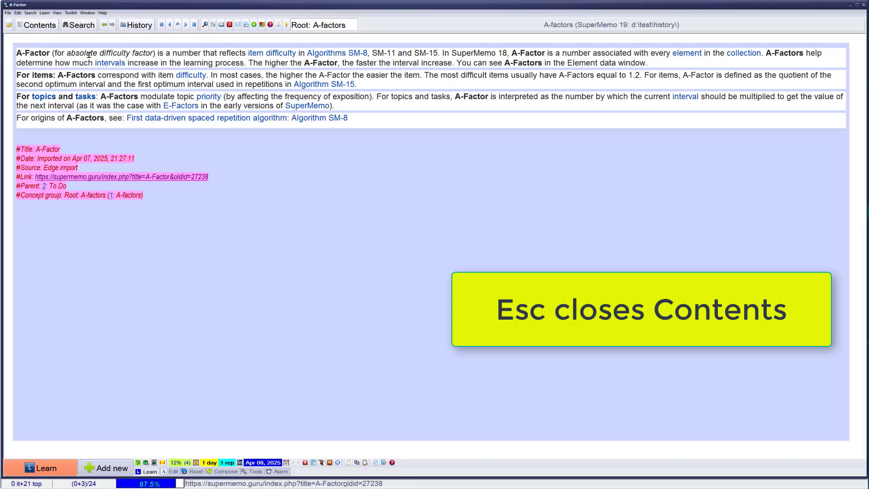
Step: Extract the opening "A-Factor (for absolute difficulty factor)" paragraph and the "For items" paragraph as separate elements
click(90, 53)
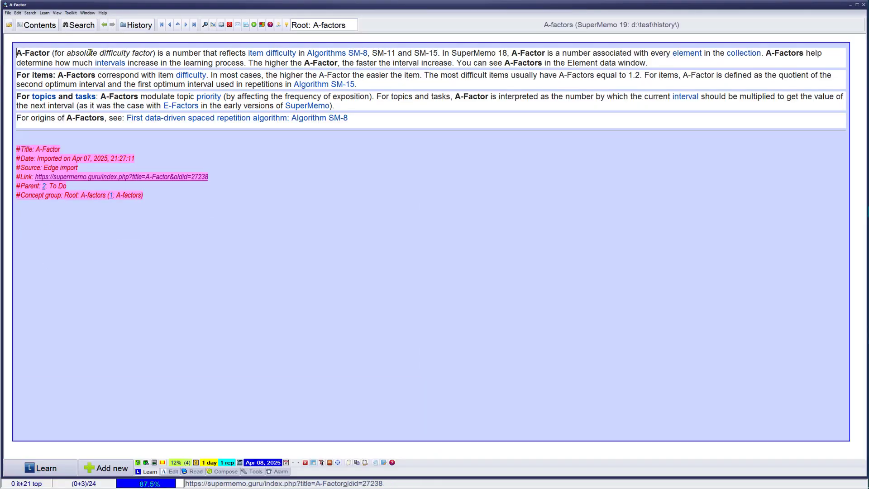
key(shift+Down)
key(shift+End)
key(shift+Left)
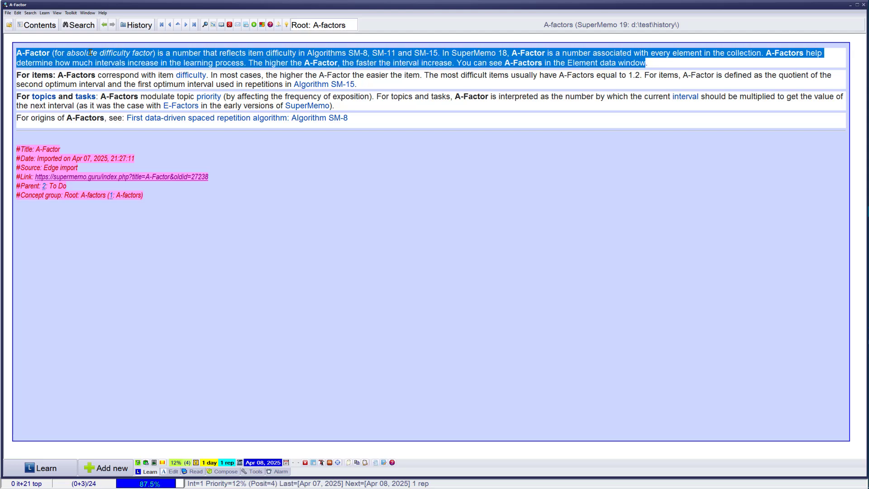
key(alt+x)
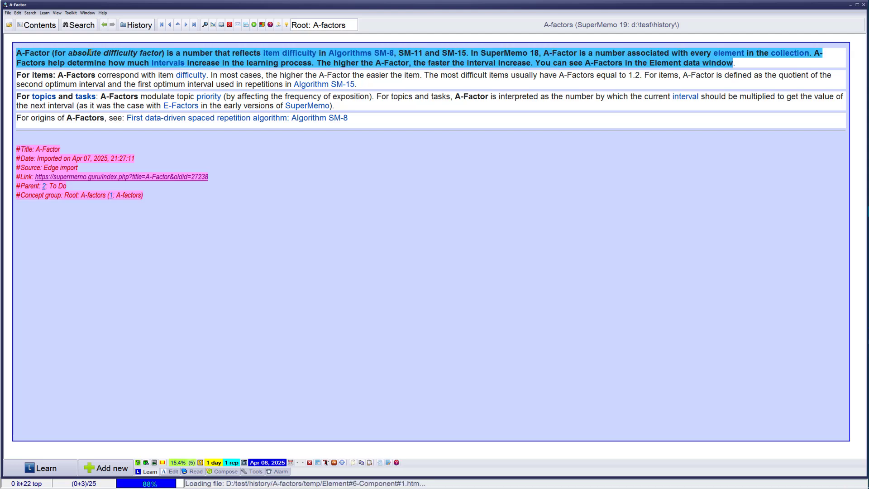
key(shift+Down)
key(shift+End)
key(shift+Left)
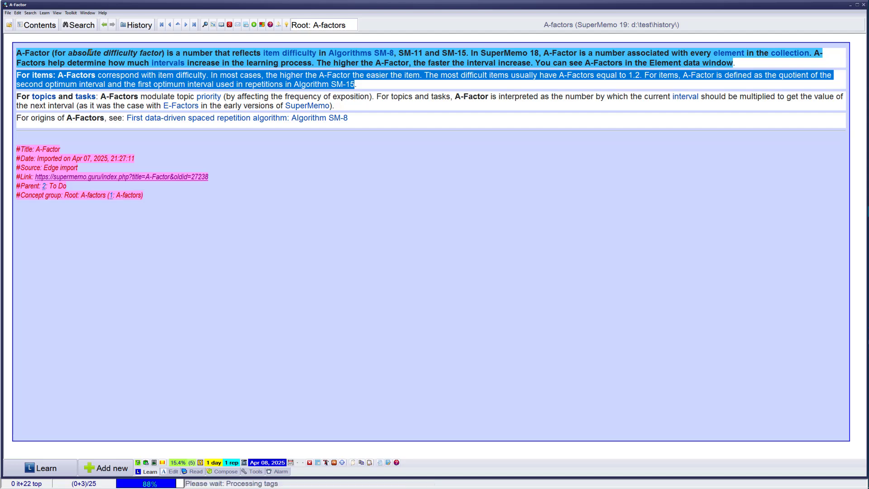
key(alt+x)
Step: Insert "and concepts" after "For topics and tasks" and extract that whole paragraph as an element
key(Down)
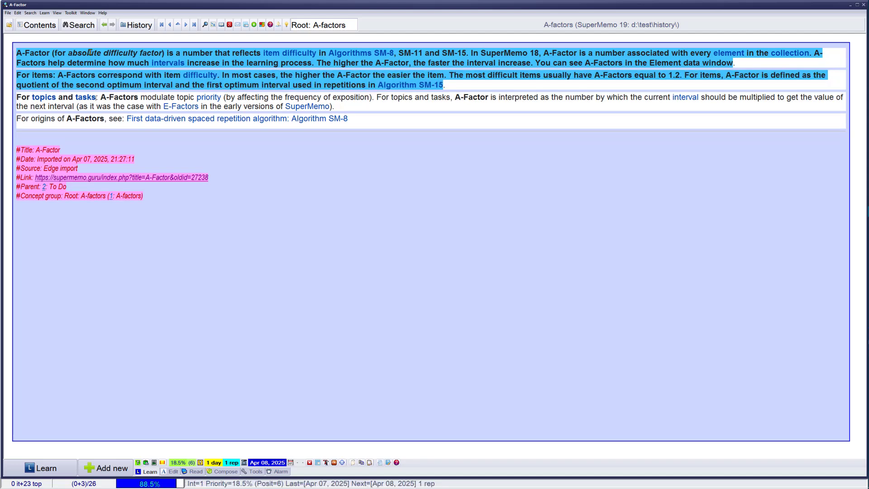
text(and)
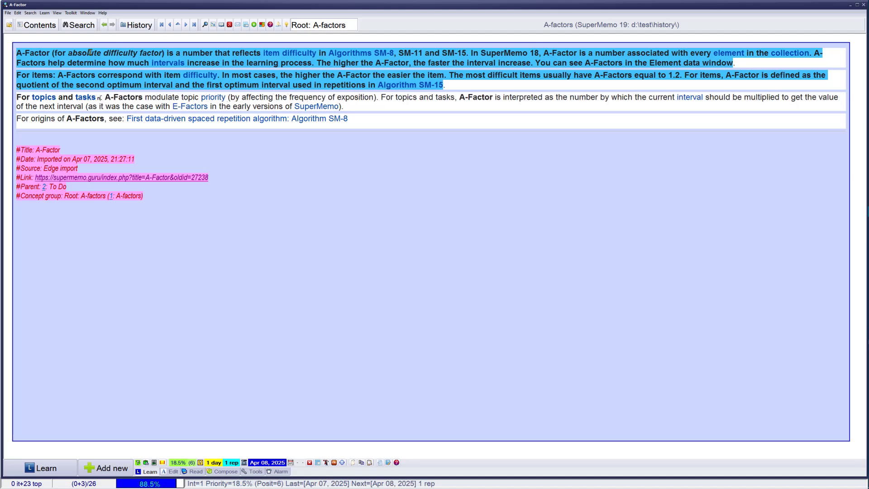
text( concepts)
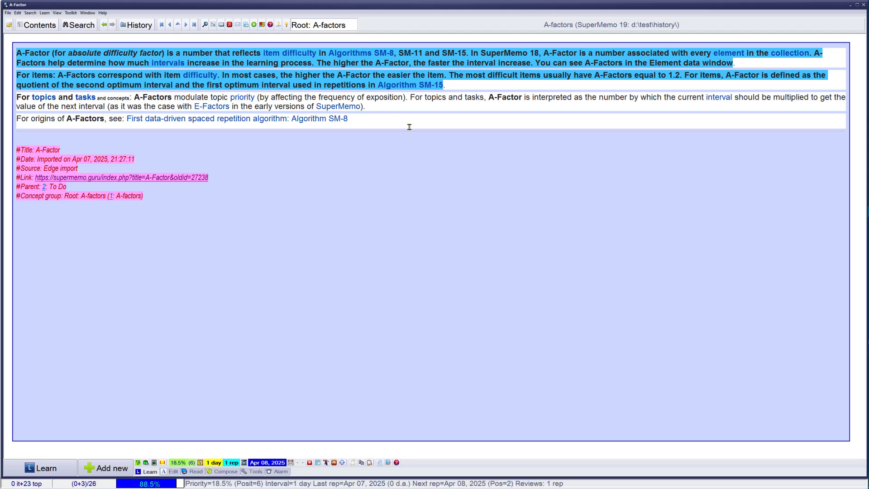
triple_click(17, 97)
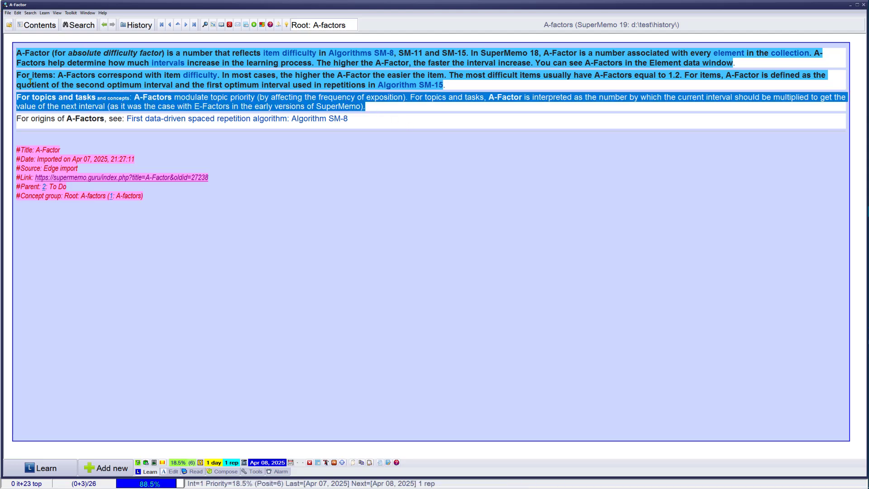
key(alt+x)
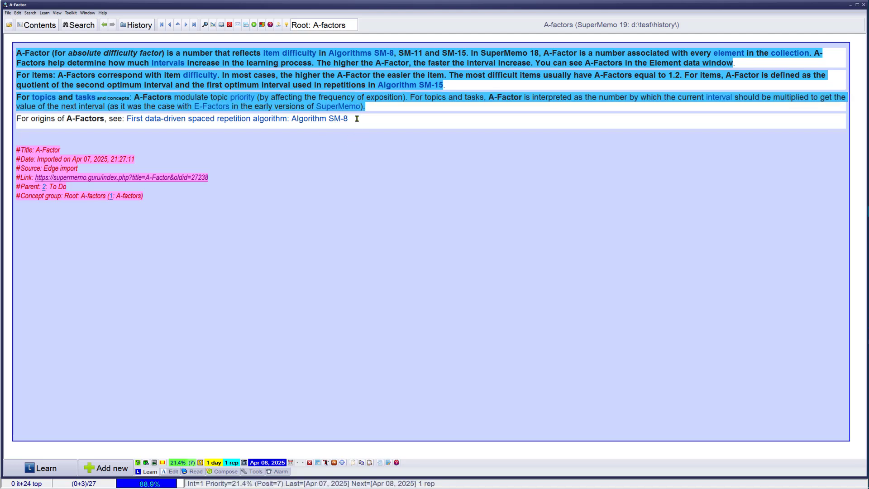
Step: Extract the "For origins of A-Factors" line and mark the article Done, confirming removal of its contents
shift+click(17, 120)
key(alt+x)
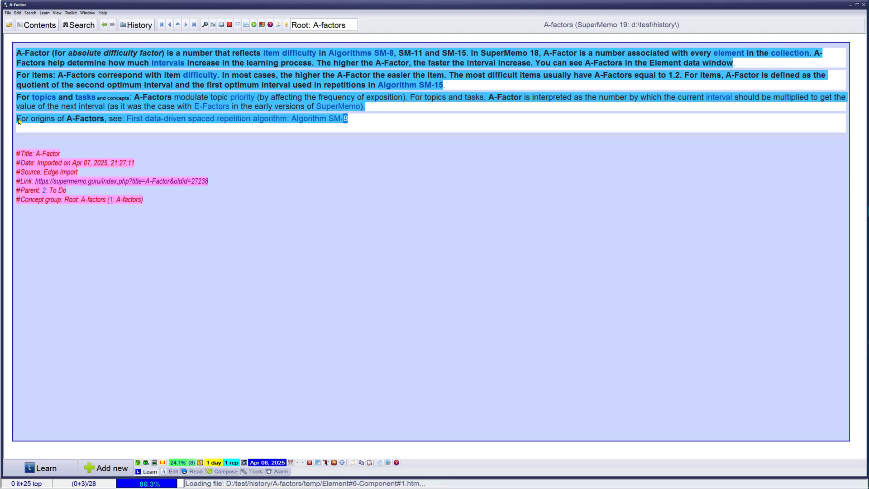
key(Return)
key(Return)
Step: Move the "For origins of A-Factors" extract into the "See also" branch under Done and check its new placement
key(alt+Left)
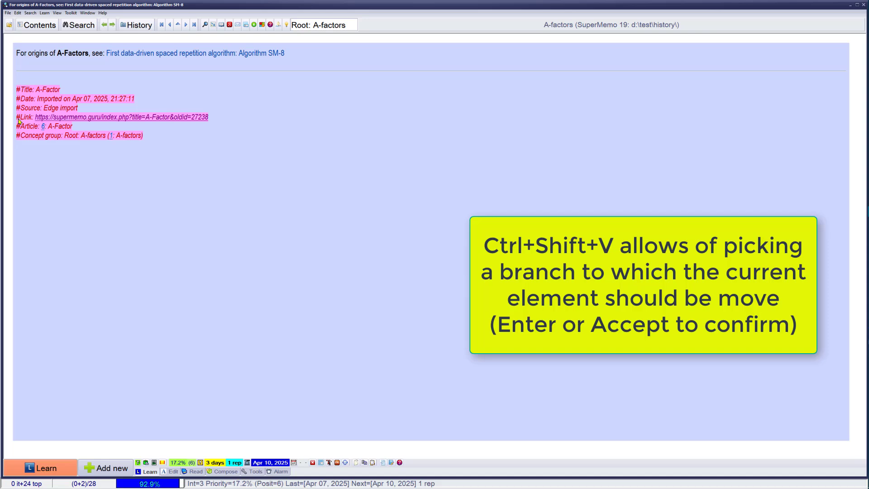
key(ctrl+shift+v)
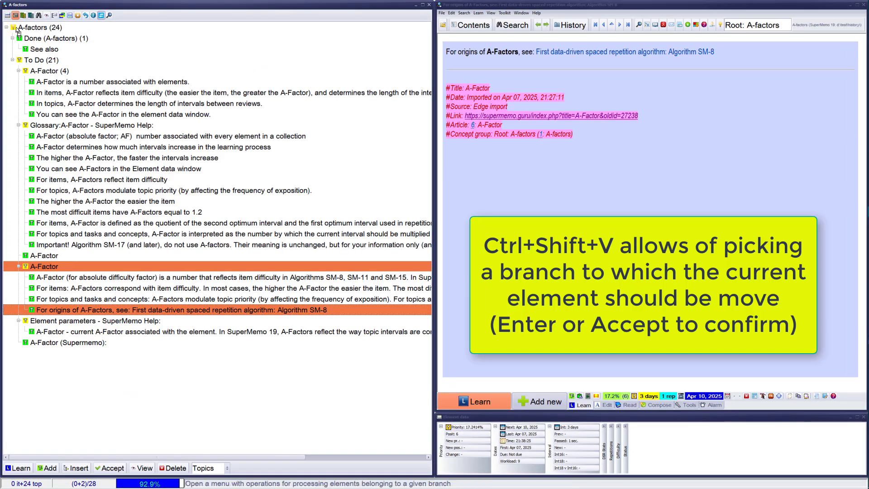
click(50, 50)
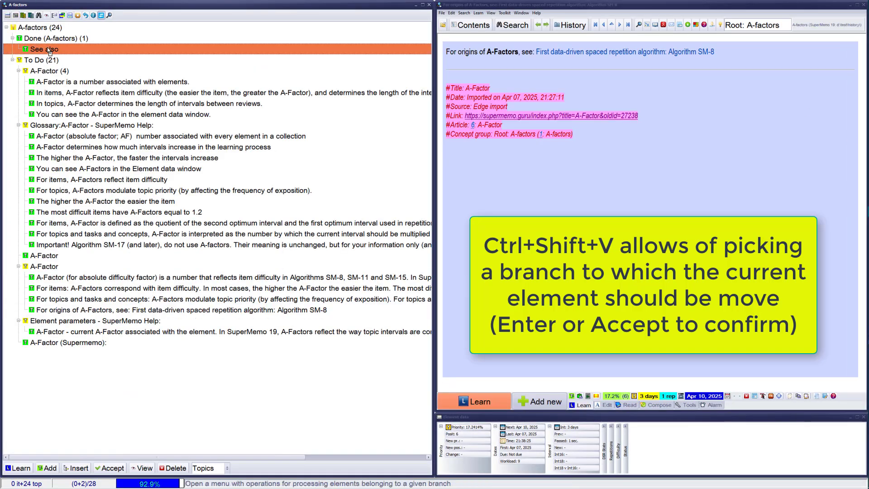
click(113, 466)
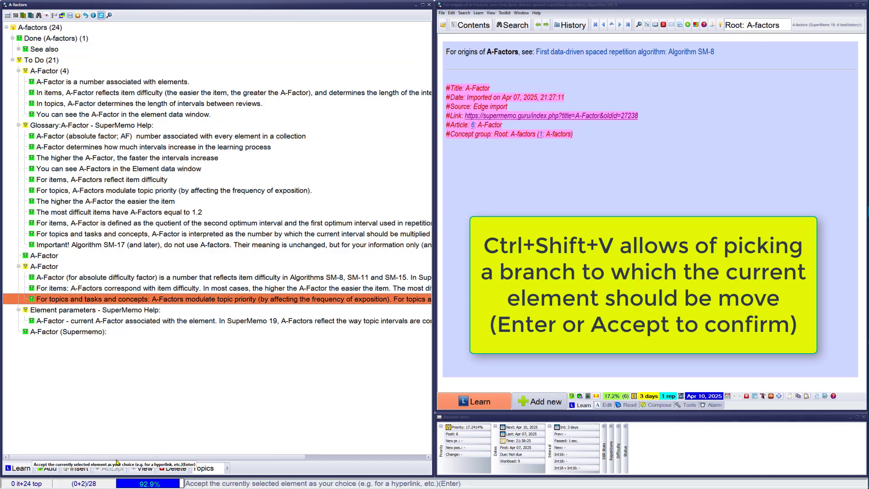
click(19, 50)
click(48, 53)
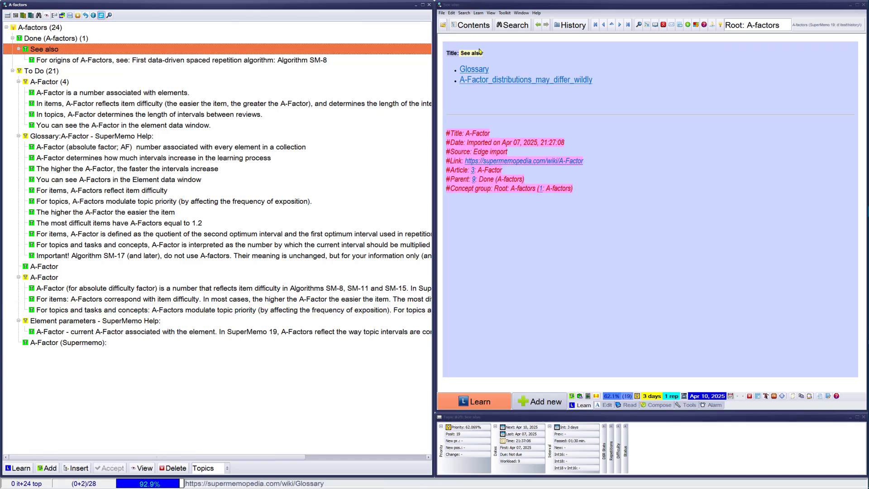
click(77, 61)
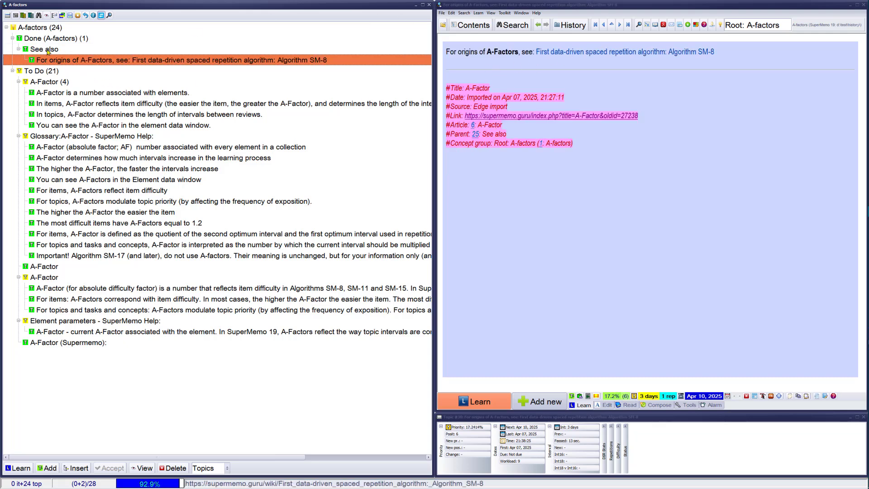
Step: Open the remaining unprocessed A-Factor article and split it into section elements, confirming removal of the source contents
click(58, 267)
double_click(58, 267)
scroll(323, 190, down, 5)
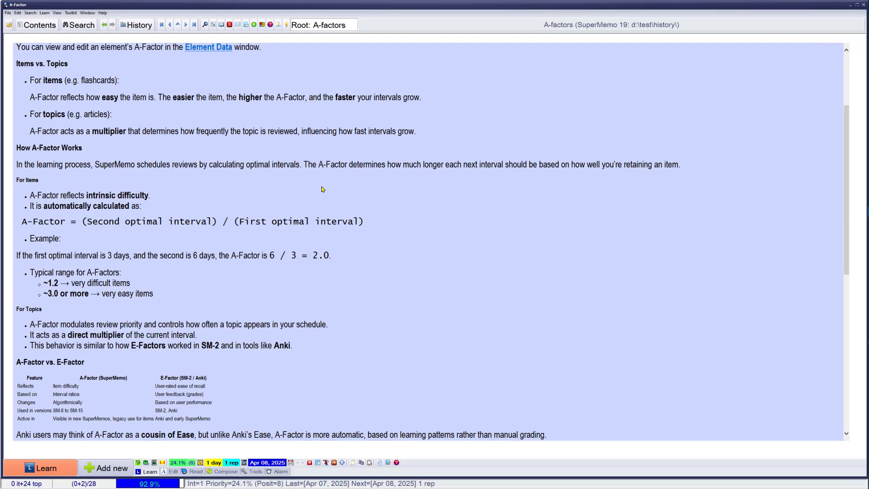
scroll(323, 189, up, 3)
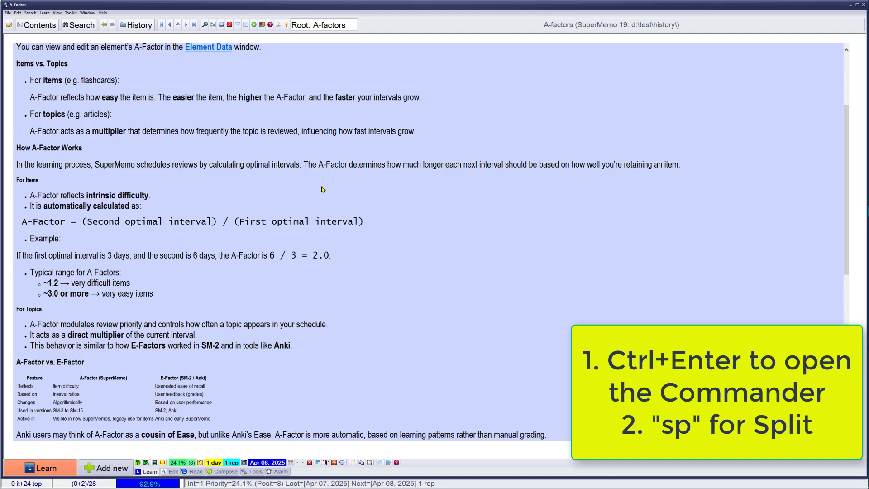
key(ctrl+Return)
text(sp)
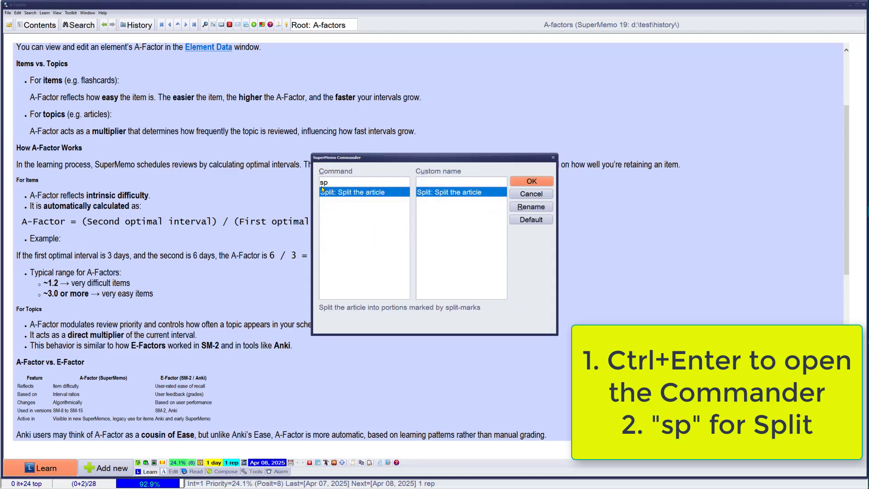
key(Return)
key(Return)
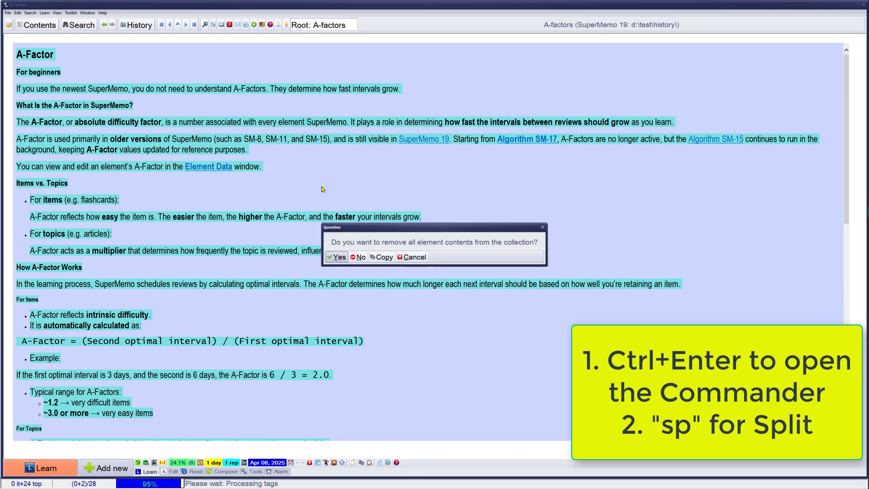
key(Return)
key(Return)
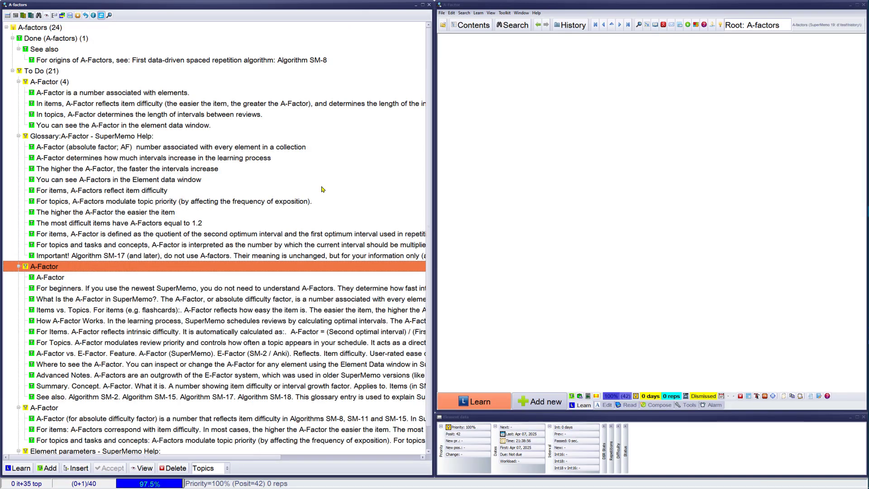
Step: Open the first split fragment, which holds only the "A-Factor" heading, and delete it
key(Return)
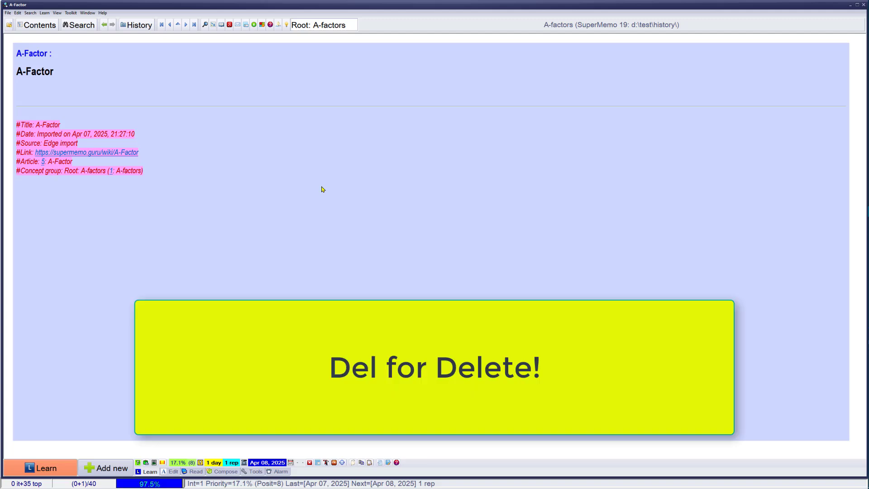
key(Delete)
key(Return)
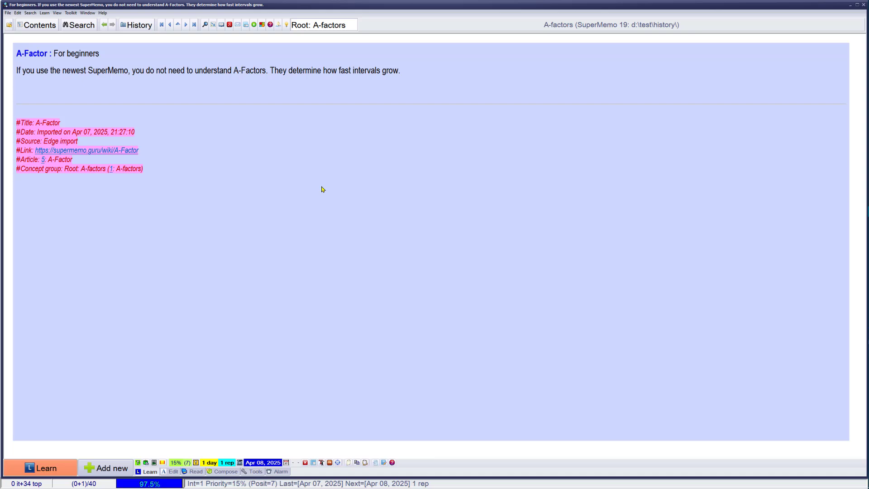
Step: Move the "For beginners" fragment into Done (A-factors) and place it above "See also"
key(alt+c)
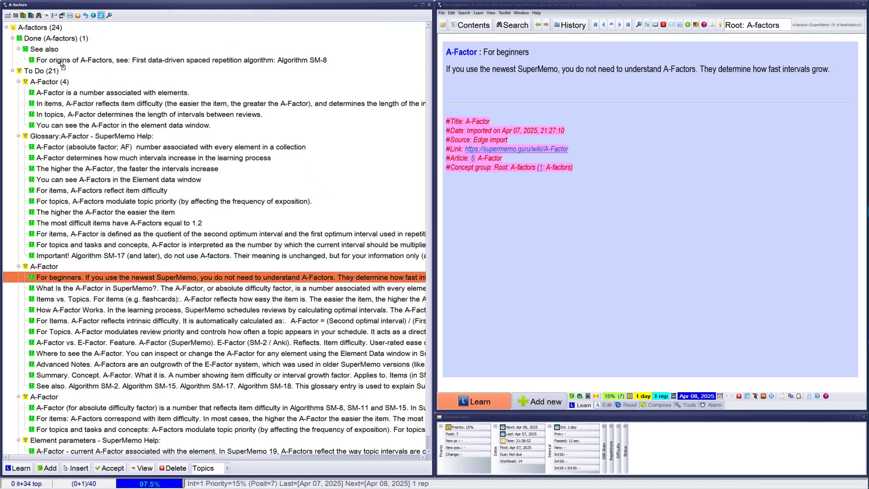
click(42, 39)
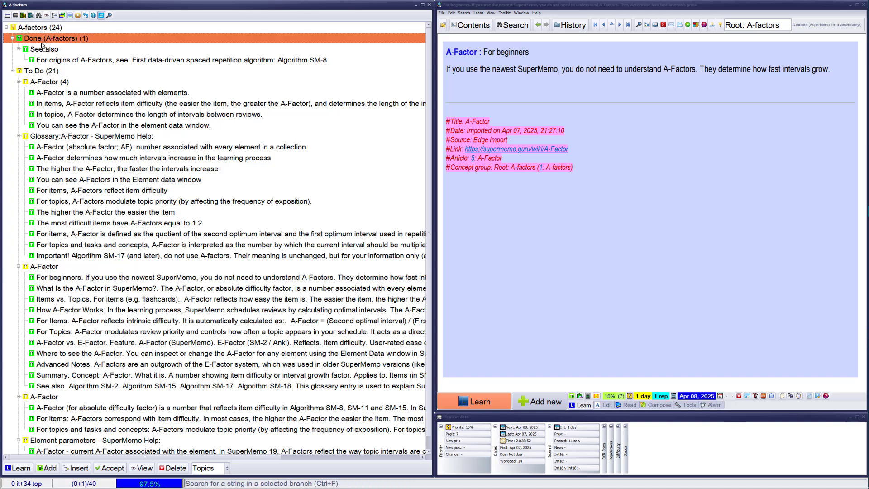
click(112, 468)
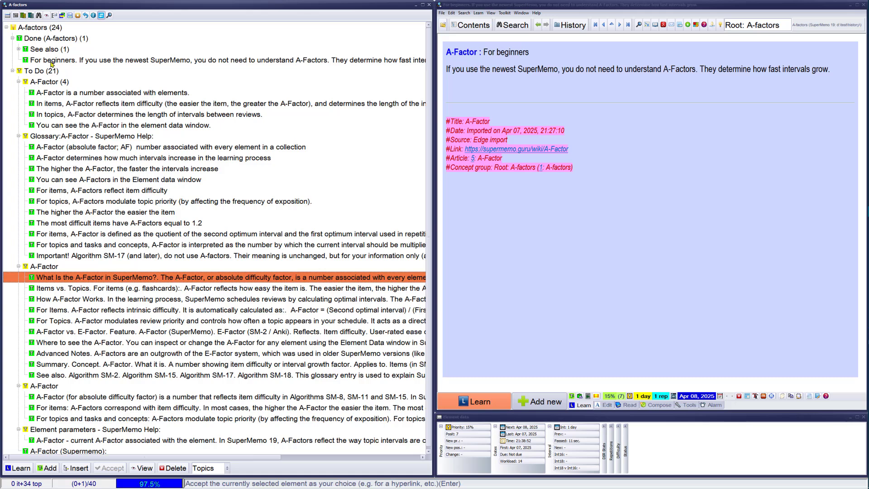
drag(52, 64, 22, 50)
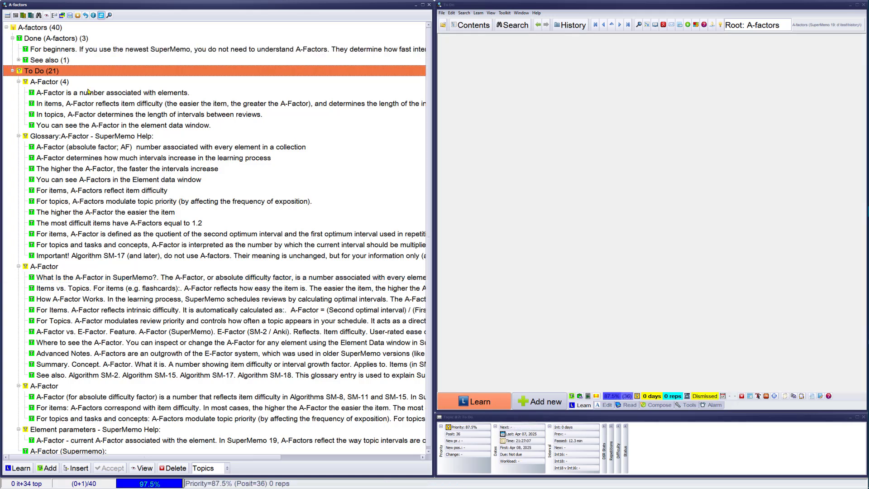
Step: Return to the "What Is the A-Factor in SuperMemo?" fragment and extract its "absolute difficulty factor" paragraph
key(F5)
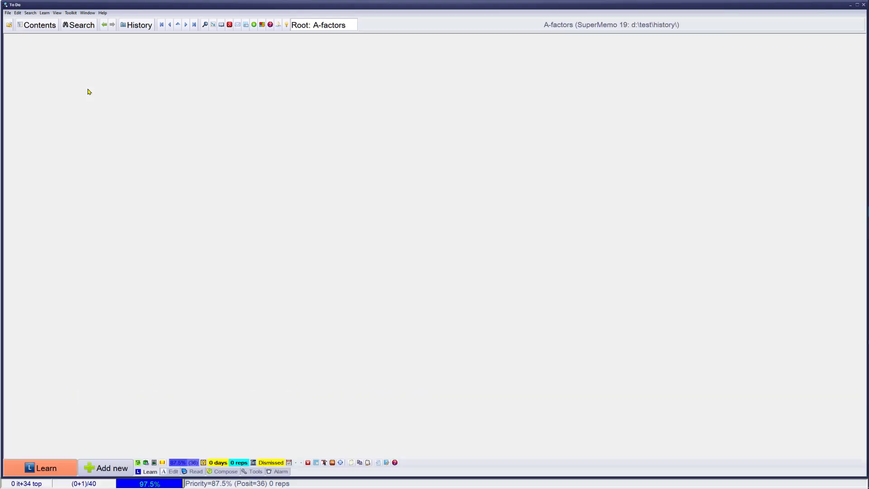
key(alt+Left)
key(alt+Left)
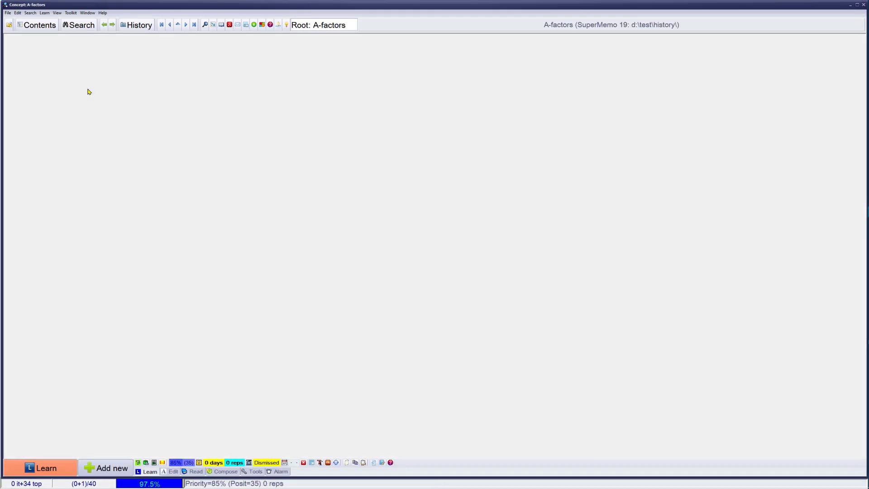
key(alt+Left)
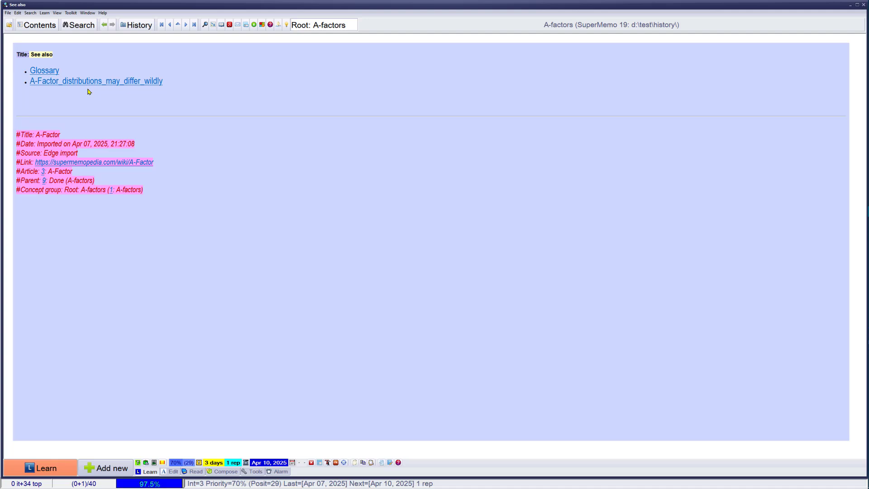
key(alt+Left)
key(alt+Left)
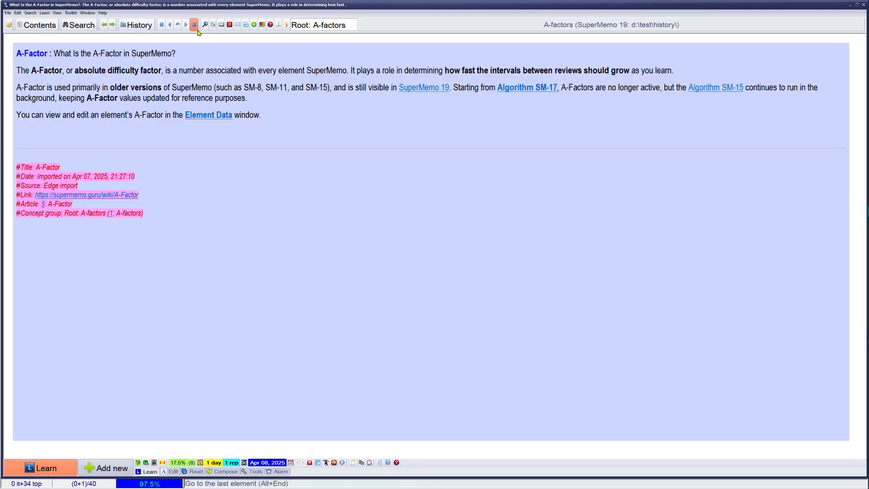
click(151, 69)
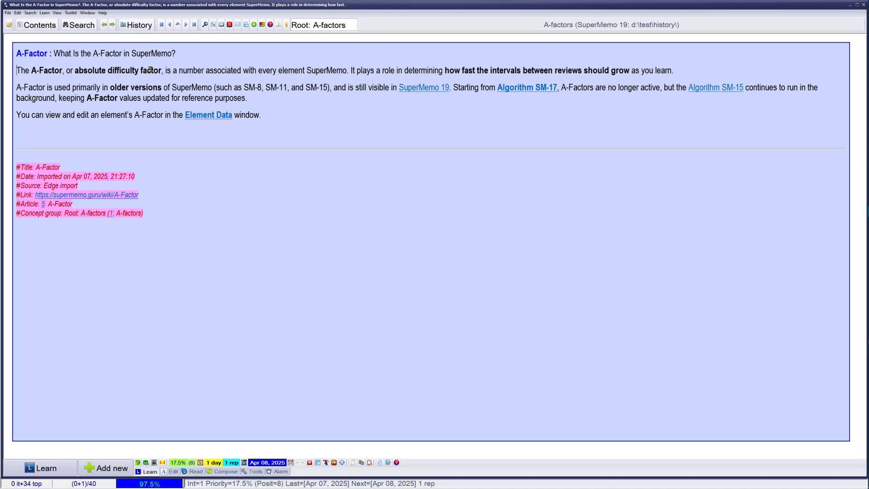
triple_click(150, 69)
key(alt+x)
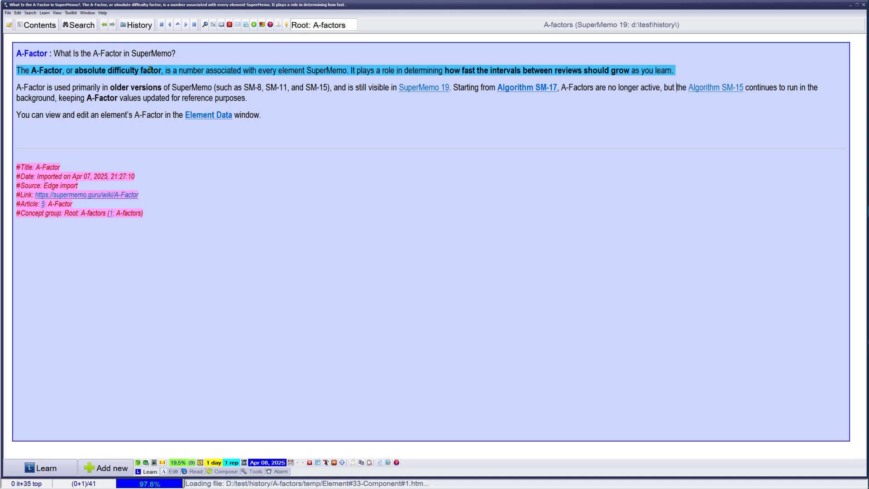
Step: Extract the "A-Factor is used primarily in older versions" and "You can view and edit" paragraphs as separate elements
key(shift+Down)
key(shift+Down)
key(alt+x)
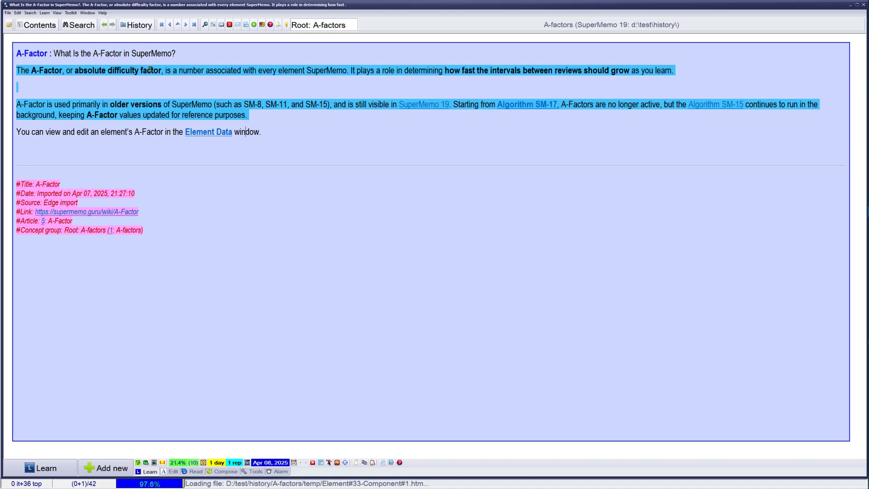
key(shift+Down)
key(shift+Down)
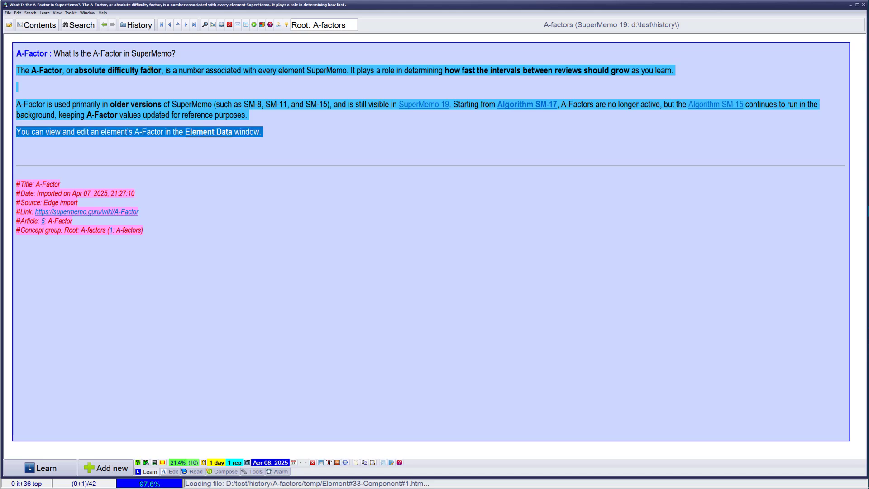
key(alt+x)
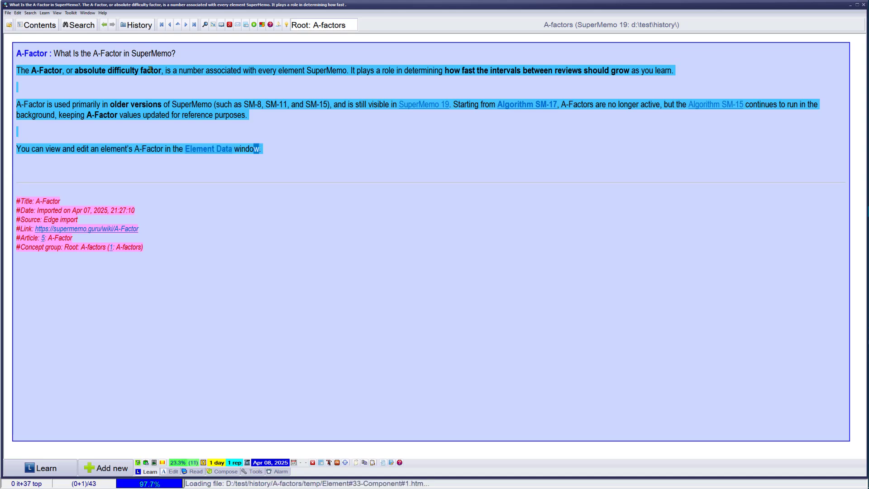
Step: Mark the "What Is the A-Factor in SuperMemo?" fragment Done, confirming content removal and ignoring it in learning
key(ctrl+shift+Return)
key(Return)
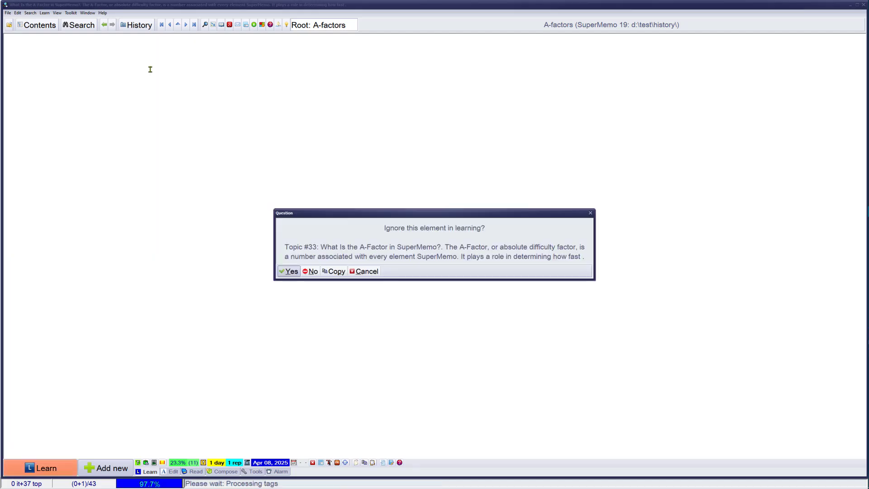
key(Return)
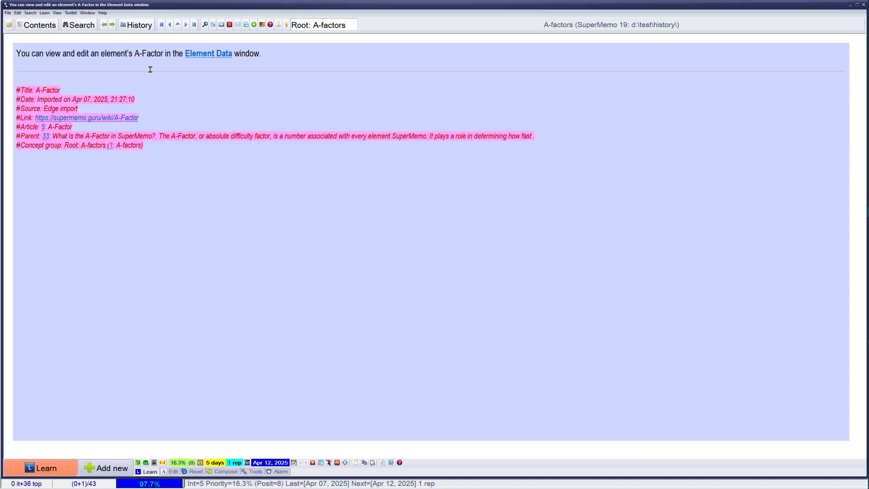
Step: Go past the "Items vs. Topics" fragment to "How A-Factor Works" and delete that element
key(alt+Page_Down)
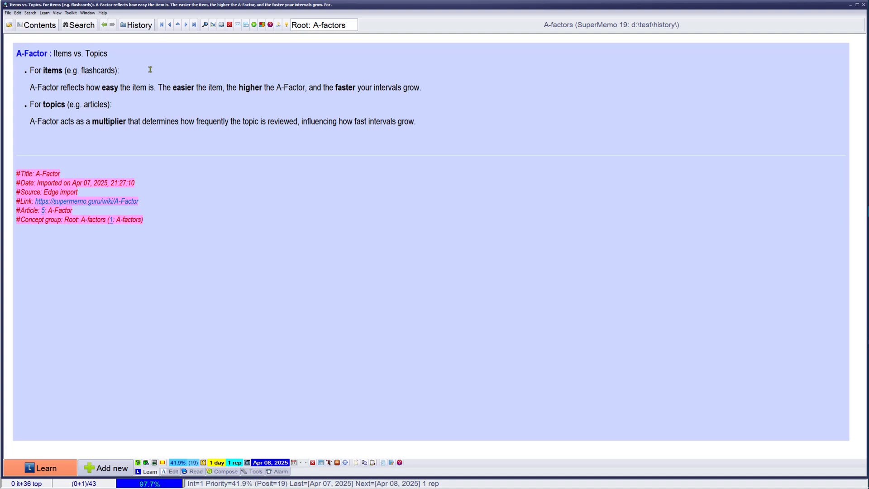
key(alt+Page_Down)
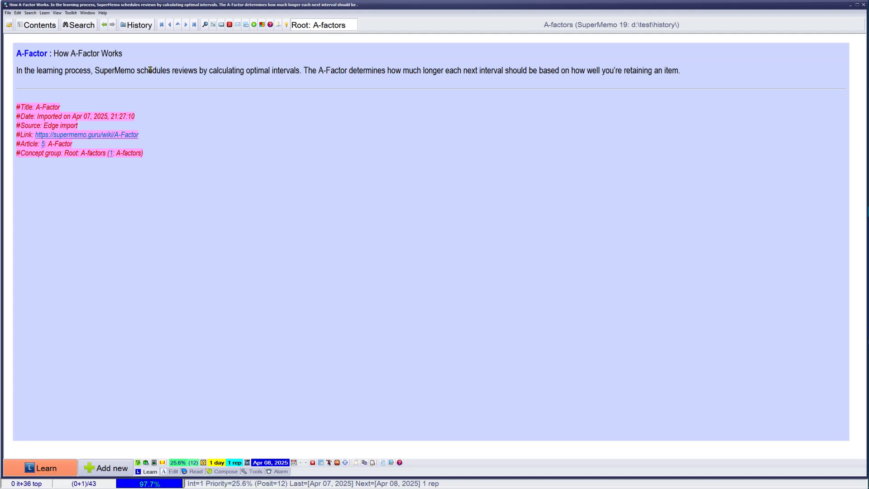
key(ctrl+shift+Delete)
key(Return)
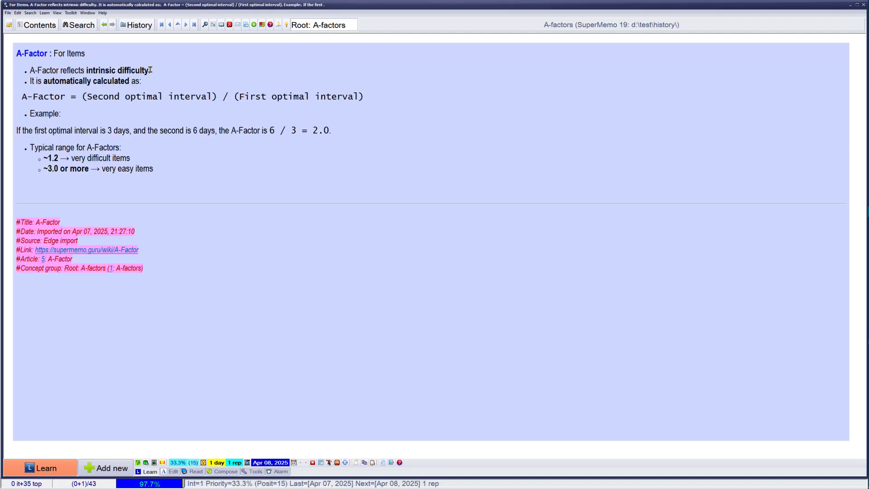
Step: Go to the "For Topics" fragment and extract its "modulates review priority" and "This behavior is similar to how E-Factors worked" bullets separately
key(alt+Page_Down)
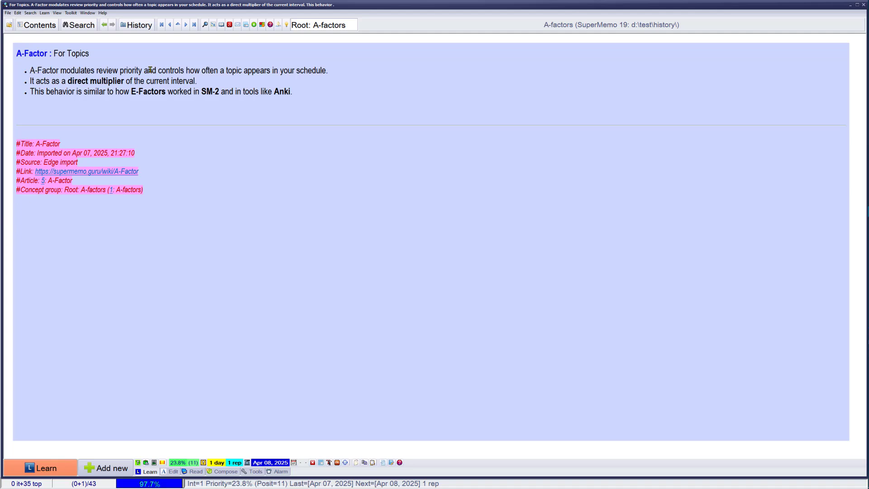
click(151, 70)
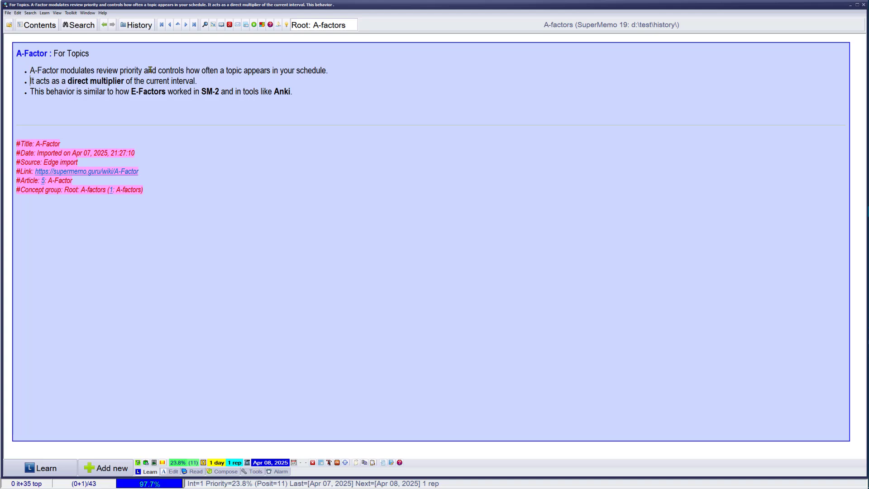
triple_click(150, 70)
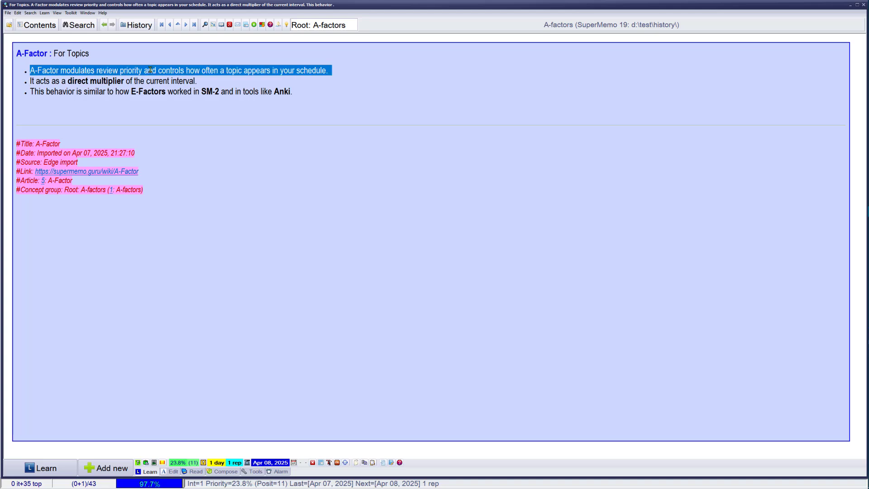
key(alt+x)
key(Down)
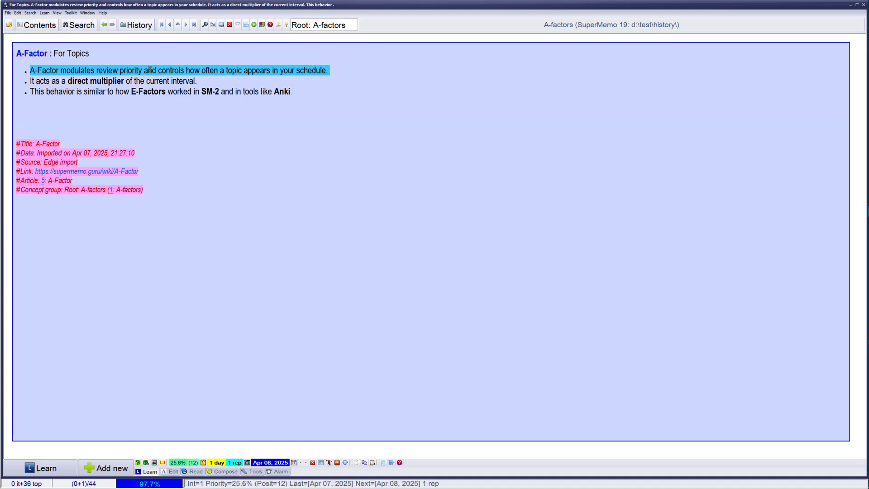
key(shift+Down)
key(alt+x)
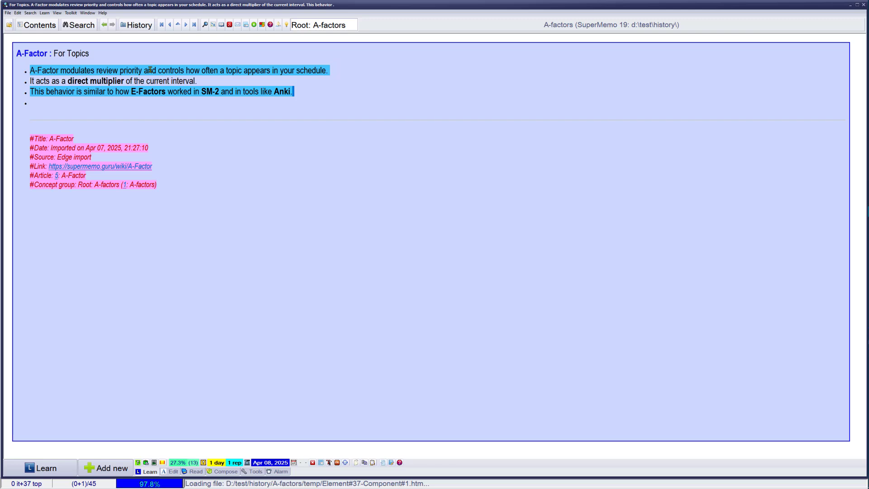
Step: Mark the "For Topics" fragment Done, confirming content removal and ignoring it in learning
key(ctrl+shift+Return)
key(Return)
key(Return)
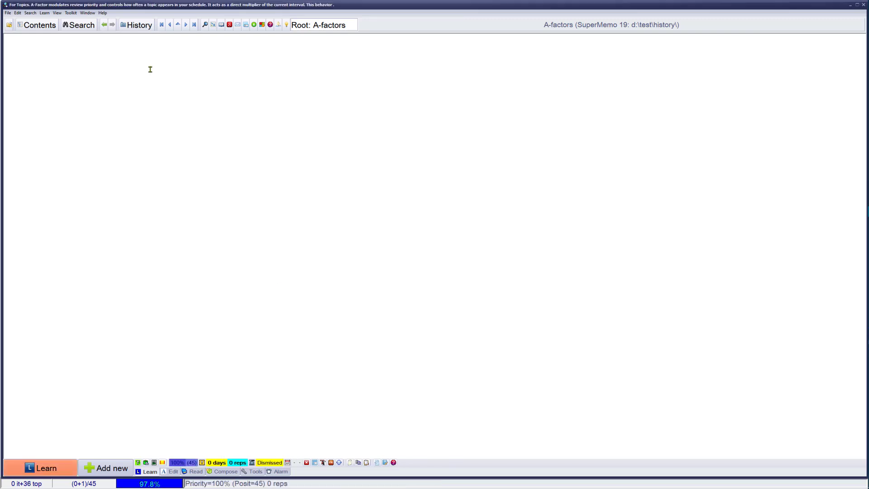
Step: Show the contents tree, collapse the first two A-Factor branches and the Glossary branch, and open the "A-Factor (Supermemo):" article full-window
key(Page_Down)
key(Page_Down)
key(Page_Down)
key(Page_Down)
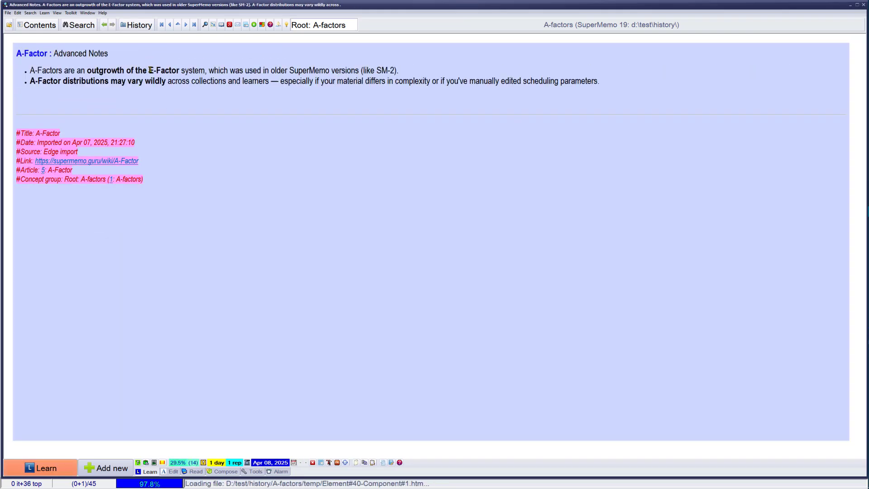
key(Page_Down)
key(ctrl+F5)
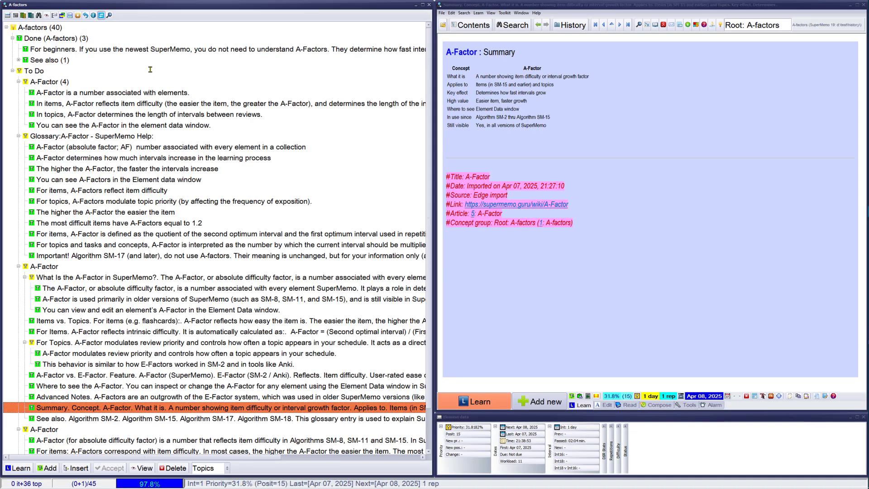
click(19, 135)
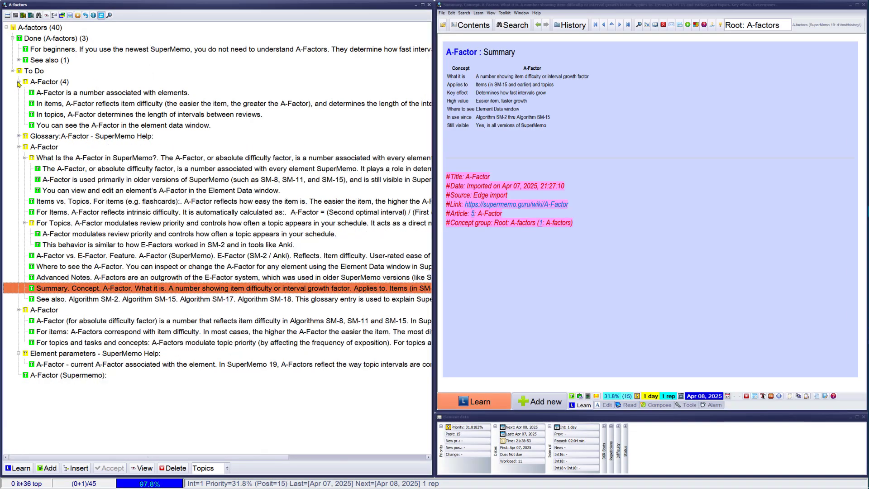
click(18, 82)
click(19, 103)
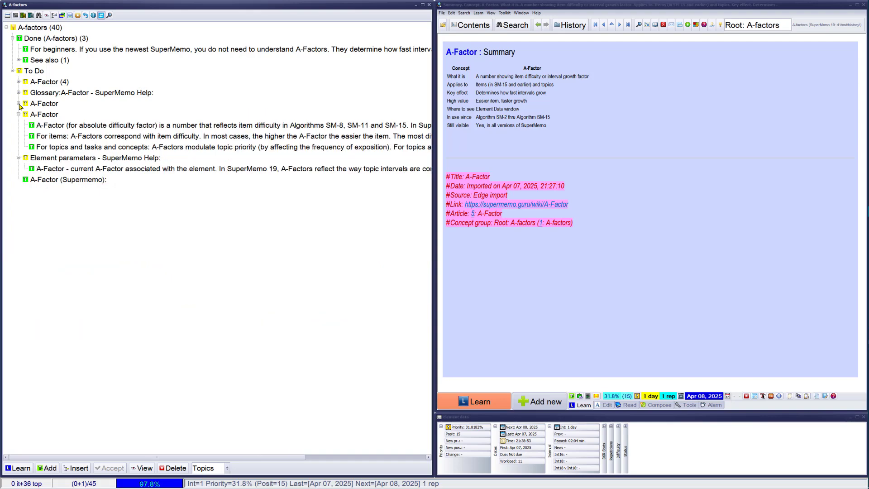
click(44, 182)
key(F5)
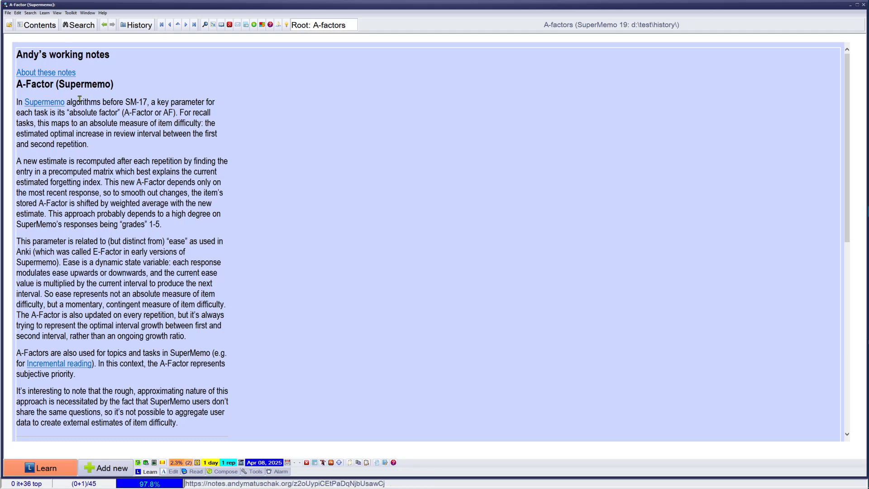
Step: Delete all text before the paragraph starting "A new estimate is recomputed" in the A-Factor (Supermemo) article
click(91, 101)
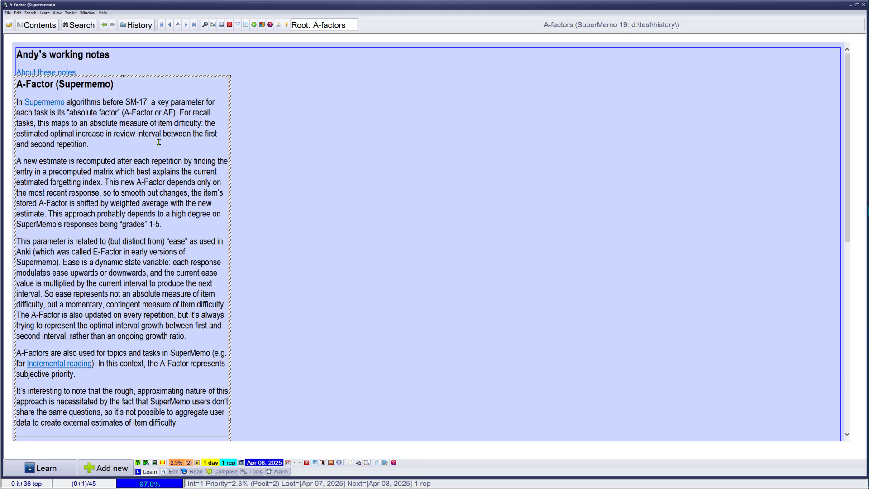
click(169, 161)
key(alt+backslash)
key(Return)
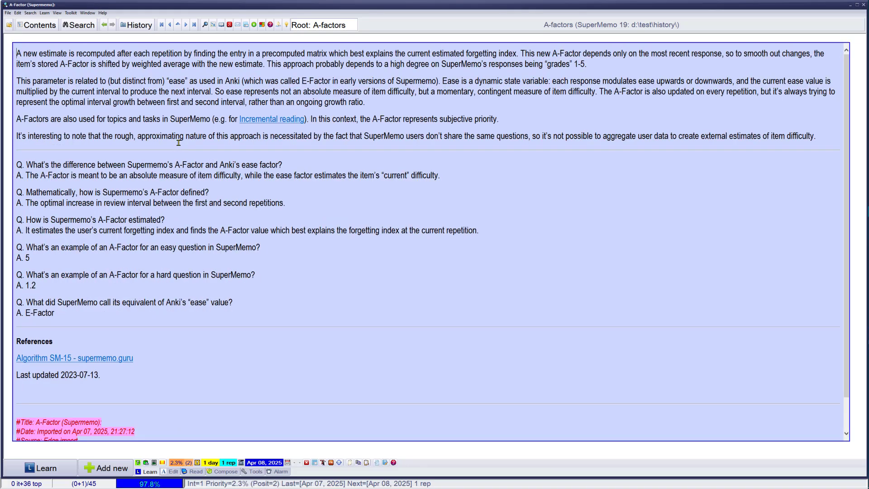
Step: Save the current element's layout as a new template named "Andy"
key(Escape)
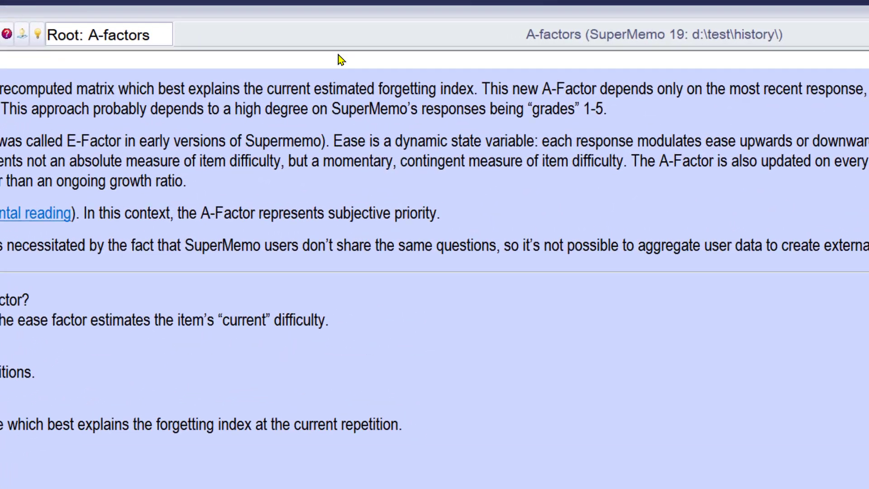
right_click(290, 52)
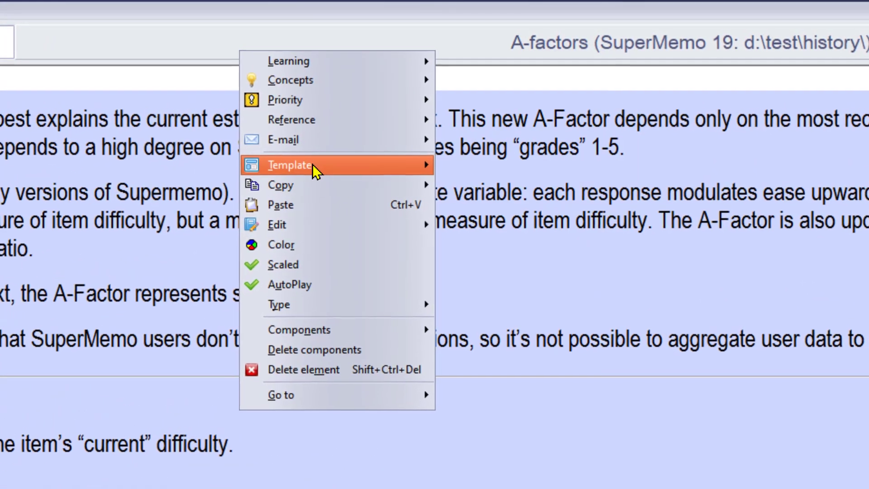
mouse_move(312, 162)
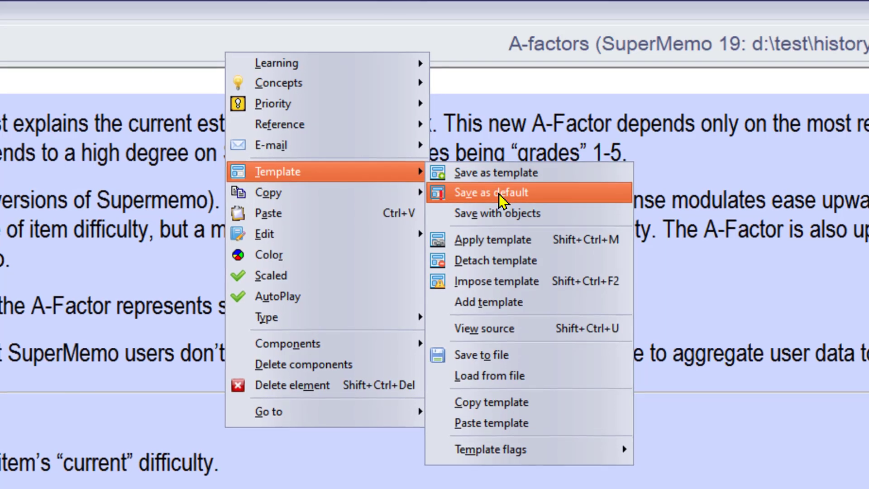
click(502, 177)
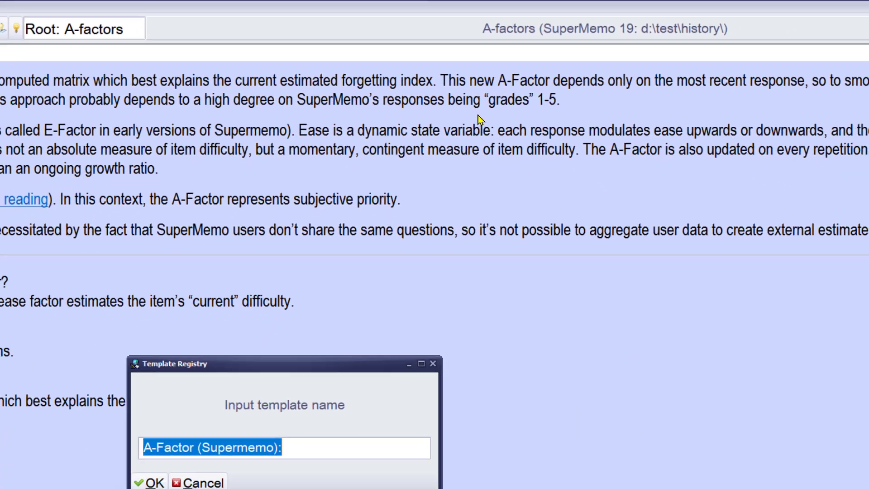
text(Andy)
key(Return)
key(Return)
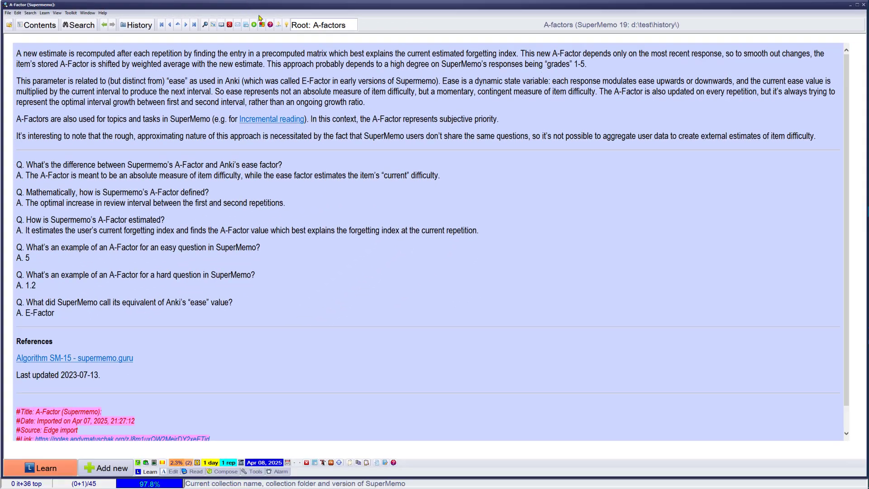
Step: Change the element's background color to yellow
right_click(8, 69)
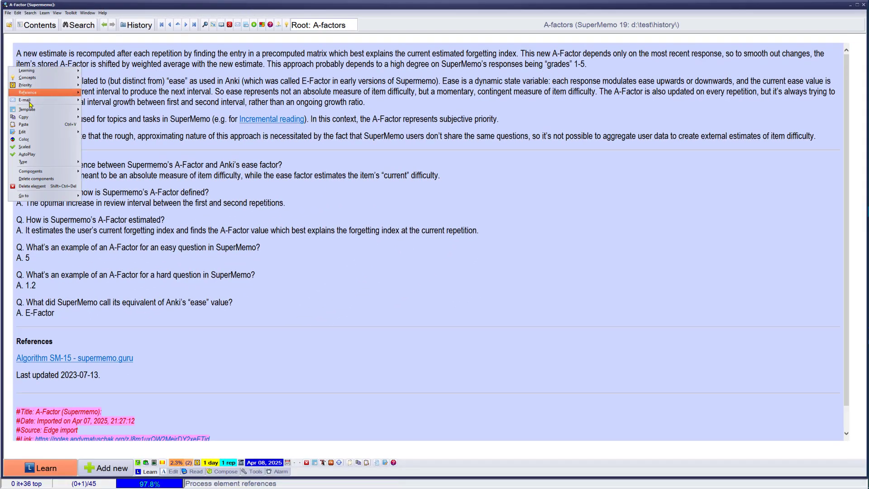
click(39, 140)
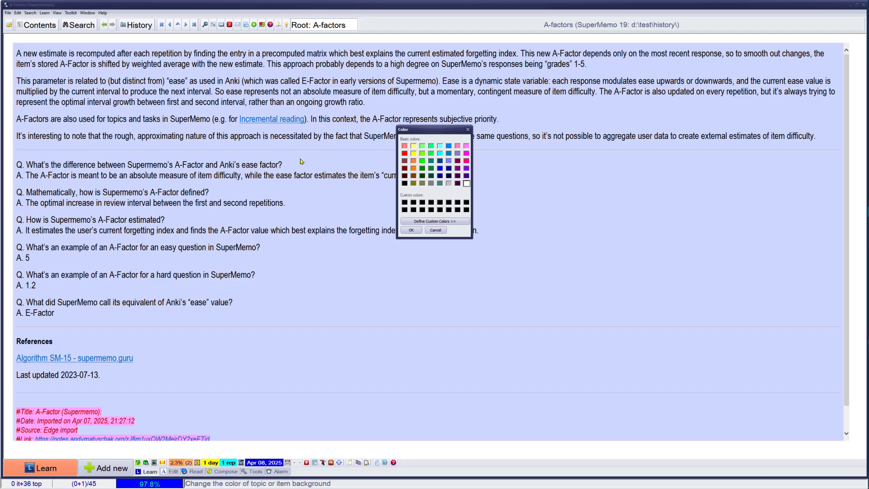
click(413, 153)
click(411, 231)
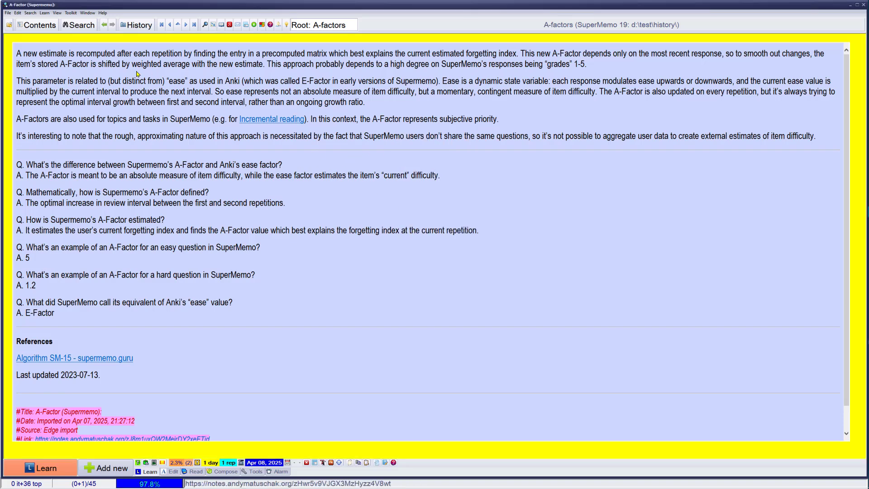
Step: Extract the "A new estimate is recomputed" and "This parameter is related to" paragraphs as separate elements
click(123, 53)
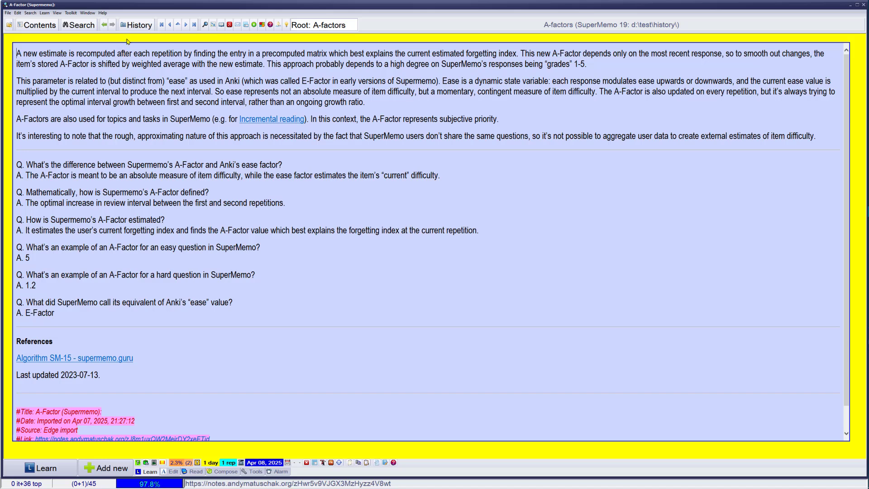
key(shift+Down)
key(shift+Down)
key(alt+x)
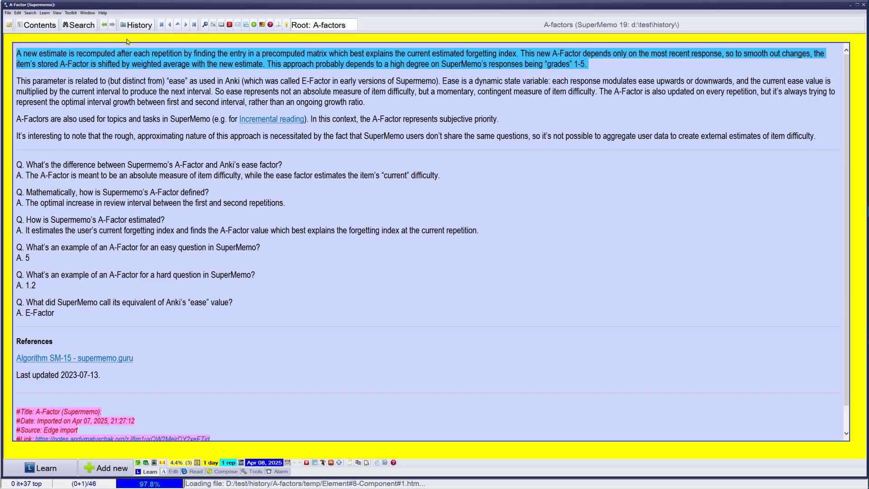
key(shift+Down)
key(shift+Down)
key(shift+Down)
key(shift+Down)
key(shift+Down)
key(shift+Down)
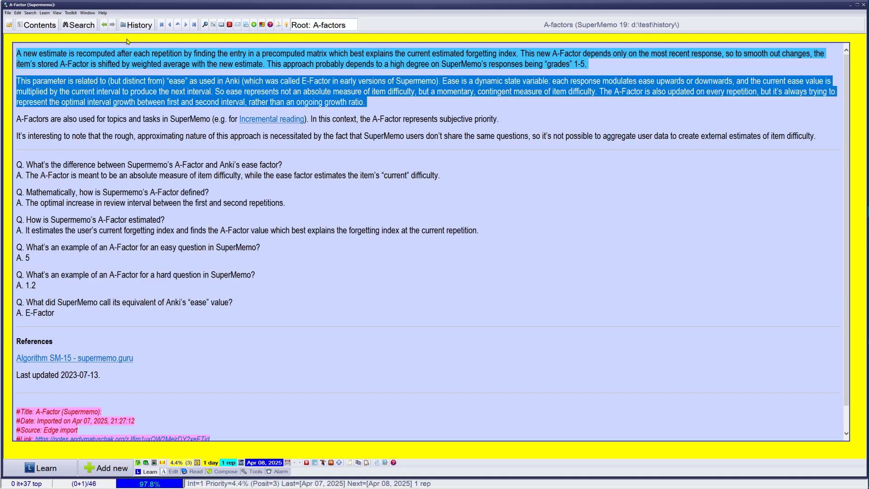
key(alt+x)
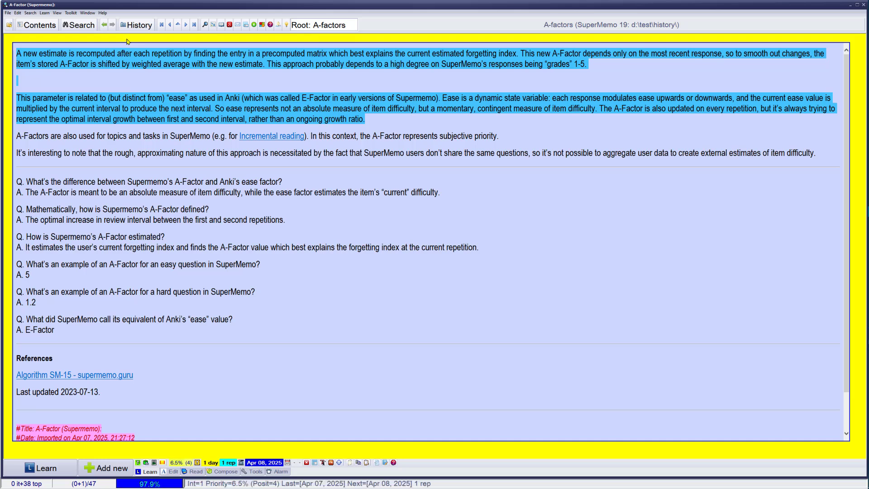
Step: Extract the "A-Factors are also used for topics and tasks" and "It's interesting to note" paragraphs as separate elements
key(shift+Down)
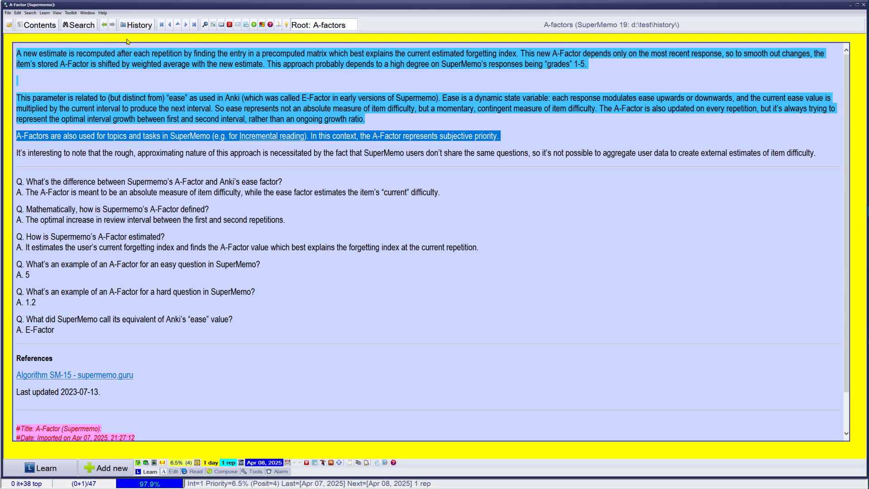
key(alt+x)
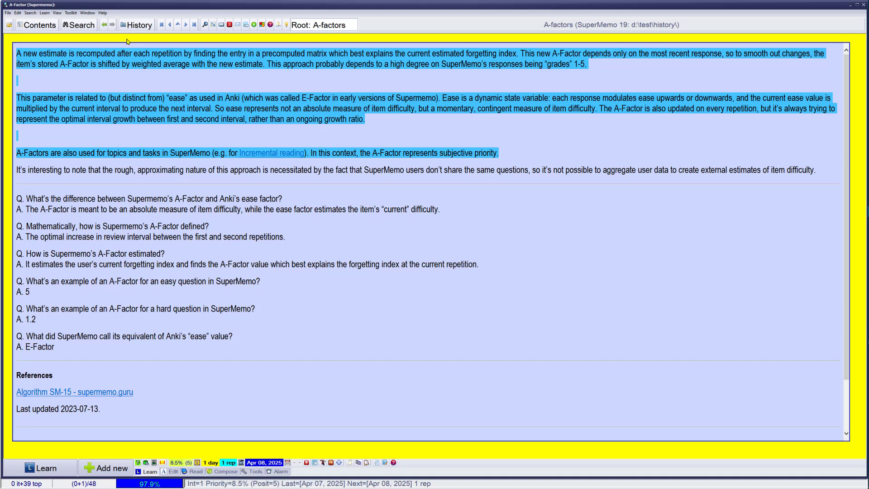
key(shift+Down)
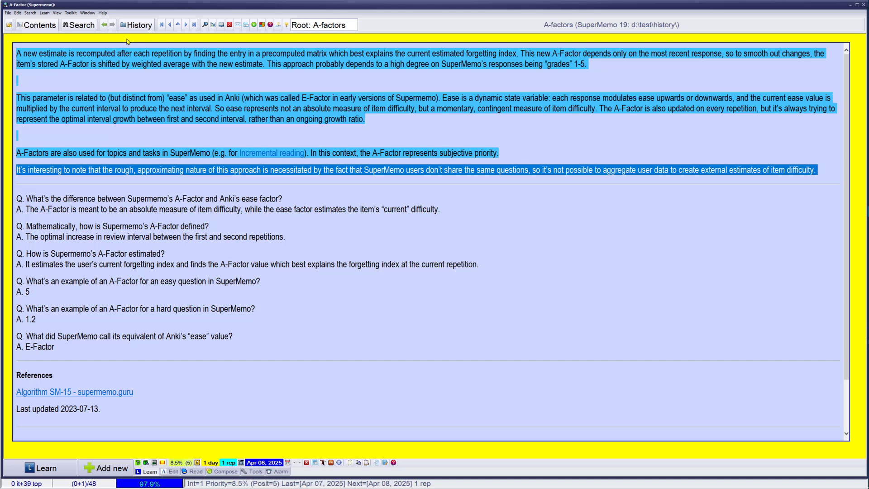
key(alt+x)
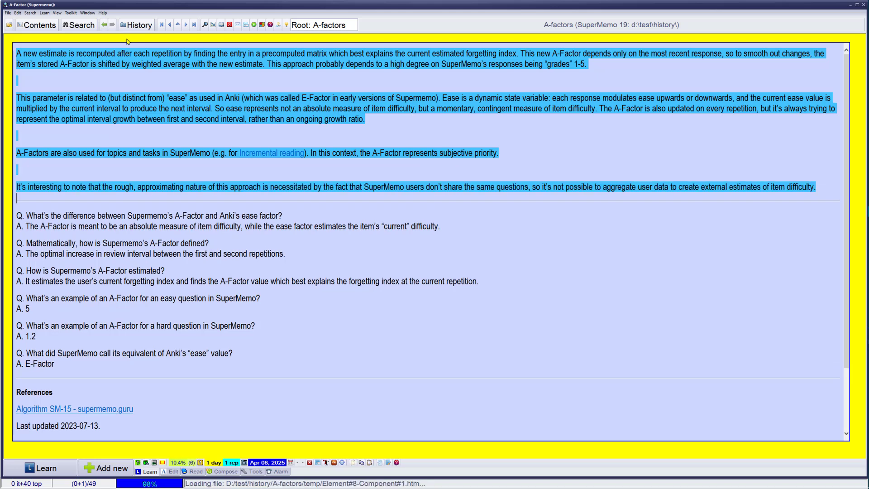
Step: Extract separately the question-and-answer pairs on A-Factor versus Anki's ease factor, its mathematical definition, and how it is estimated
key(Home)
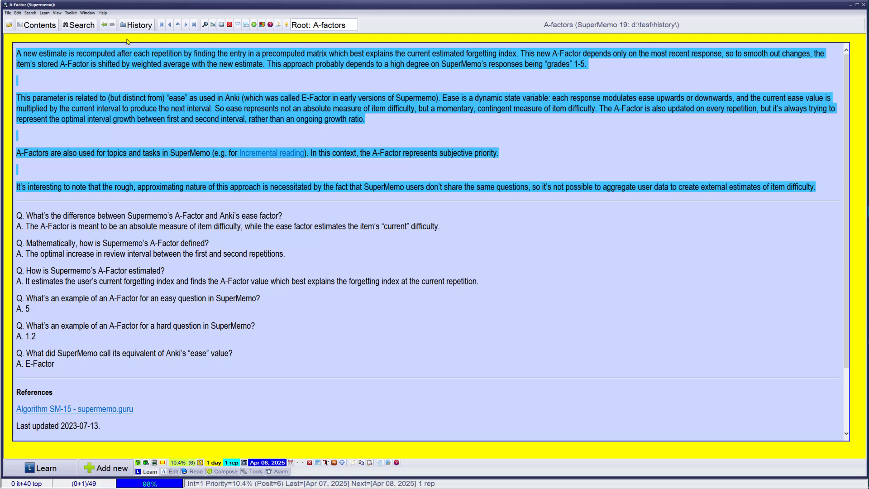
key(shift+Down)
key(shift+Down)
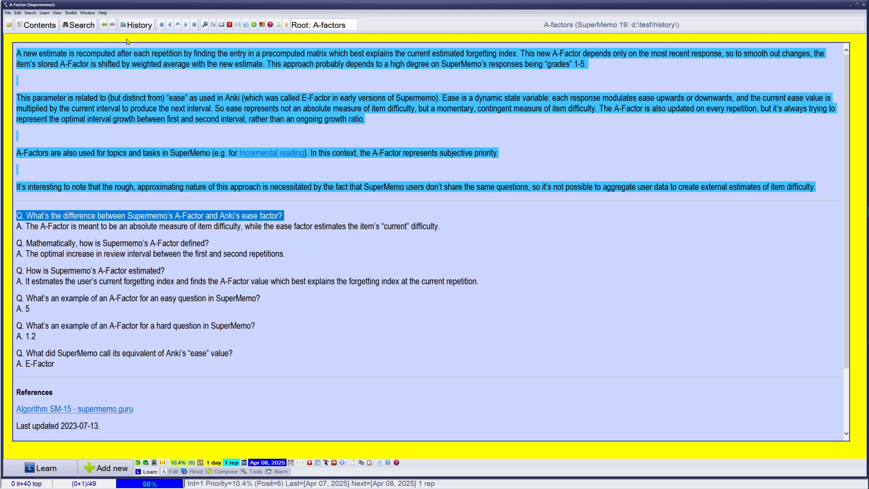
key(alt+x)
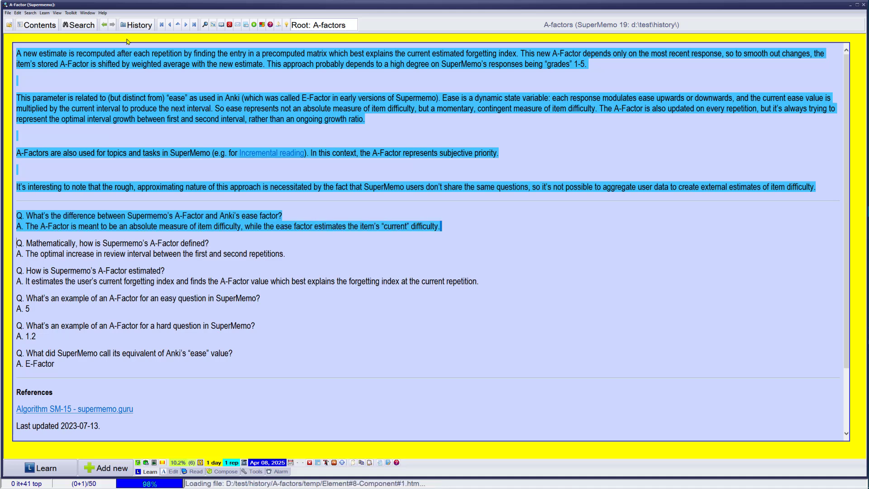
key(shift+Down)
key(shift+Down)
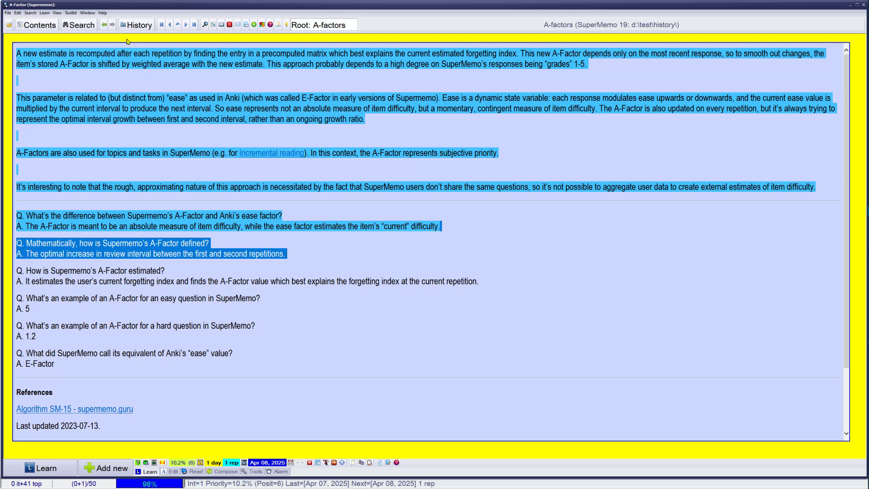
key(alt+x)
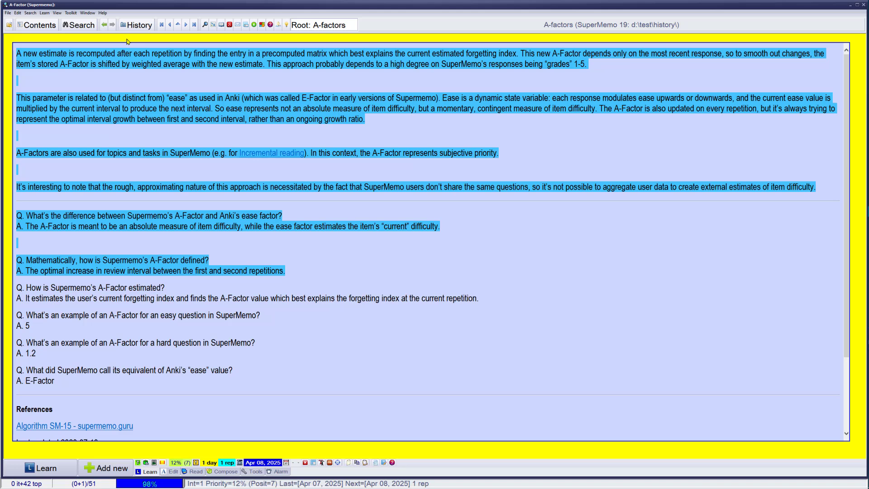
key(shift+Down)
key(shift+Down)
key(alt+x)
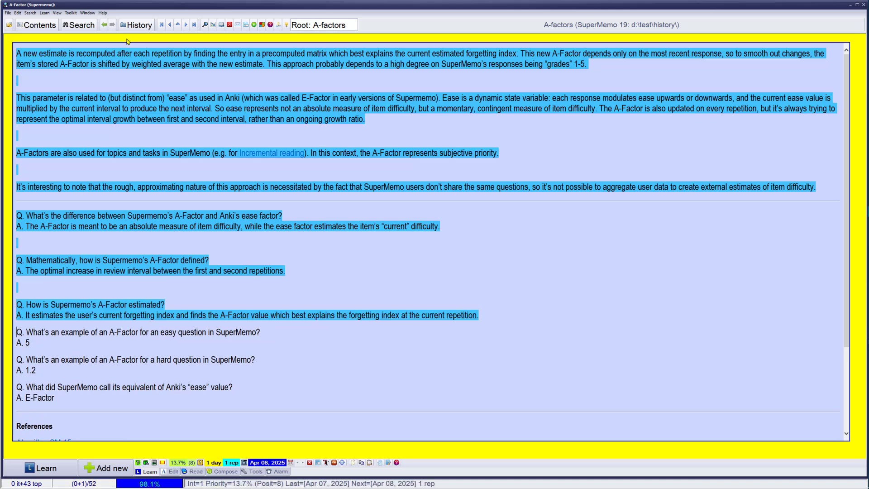
Step: Extract the easy and hard A-Factor example questions together as one element, and the "What did SuperMemo call its equivalent" question separately
key(shift+Down)
key(shift+Down)
key(shift+Down)
key(shift+Down)
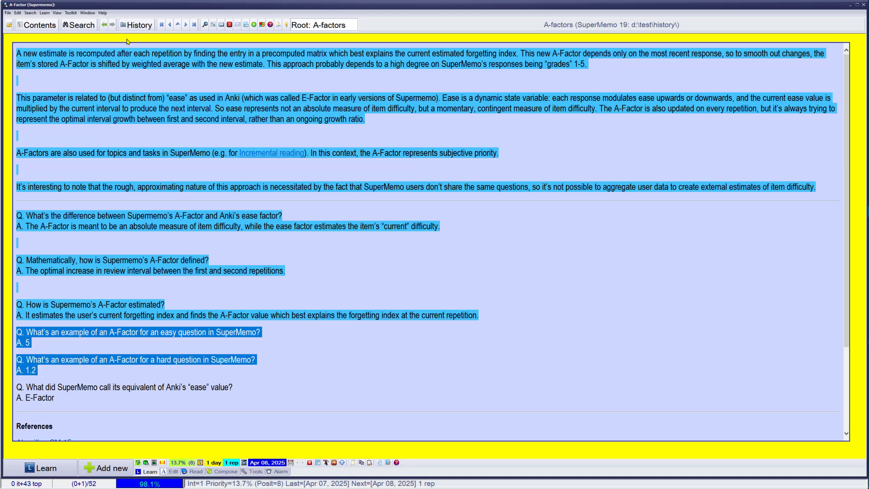
key(alt+x)
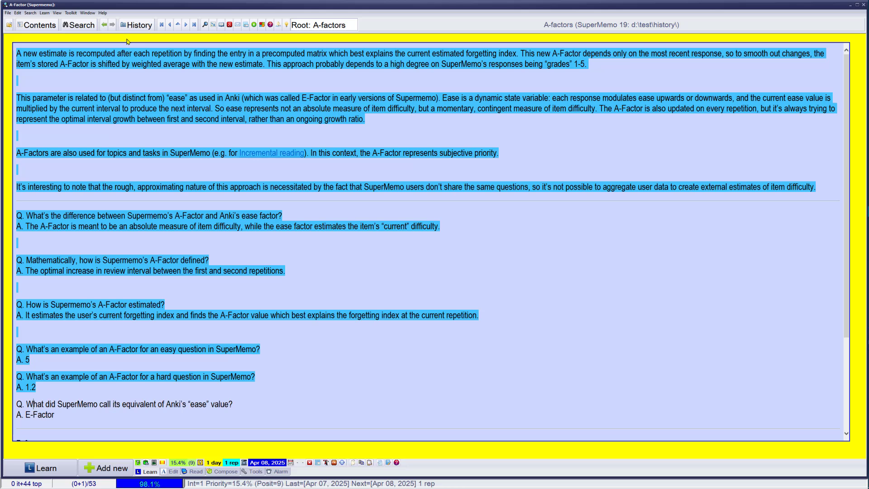
key(shift+Down)
key(shift+Down)
key(alt+x)
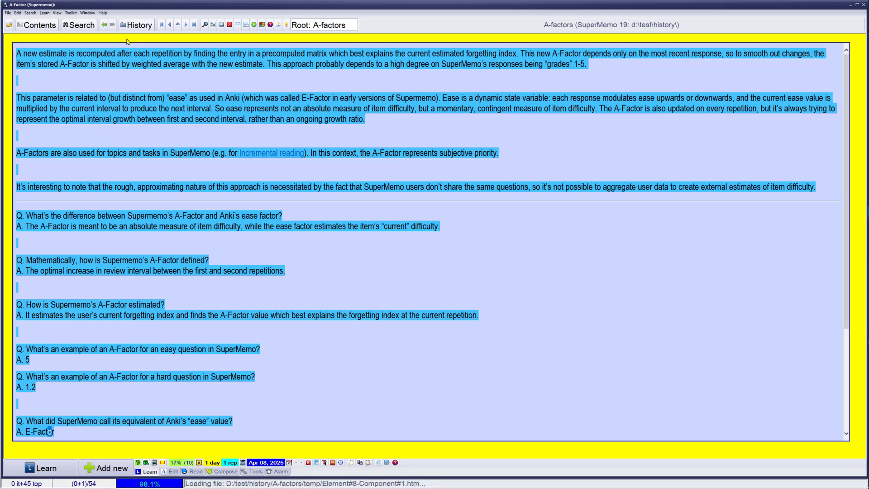
Step: Extract the "Algorithm SM-15 - supermemo.guru" link from the References section
key(Down)
key(Down)
key(Down)
key(Down)
key(Down)
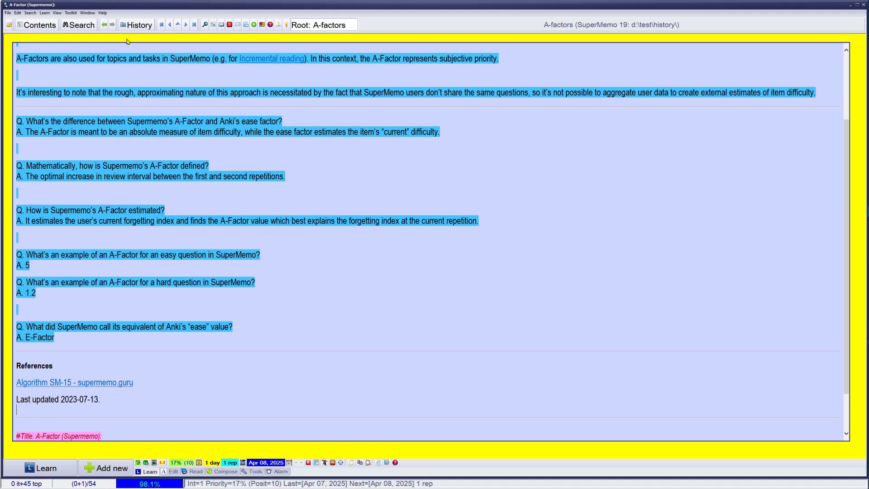
key(shift+Home)
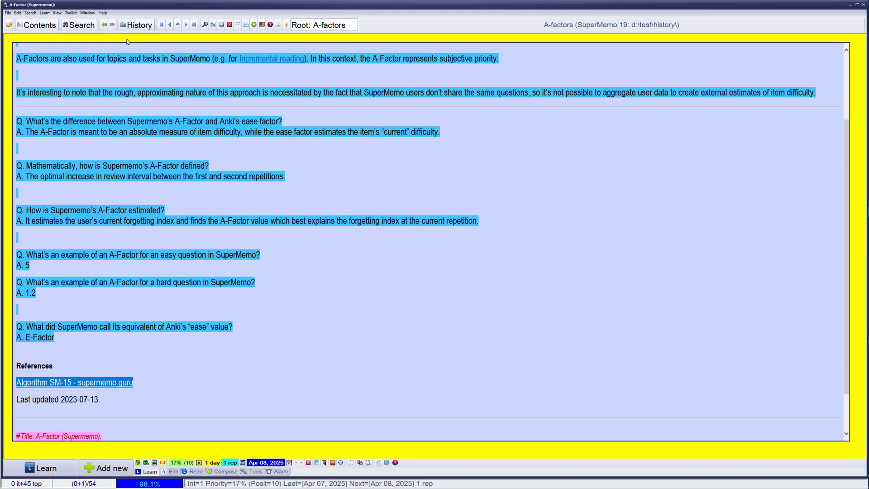
key(alt+x)
Step: Mark the fully extracted "A-Factor (Supermemo)" article as done
key(ctrl+shift+Return)
key(Return)
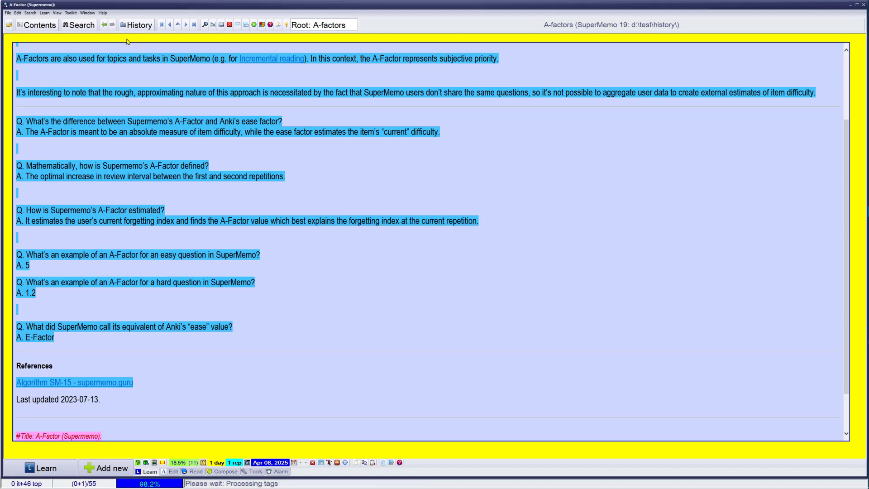
key(Return)
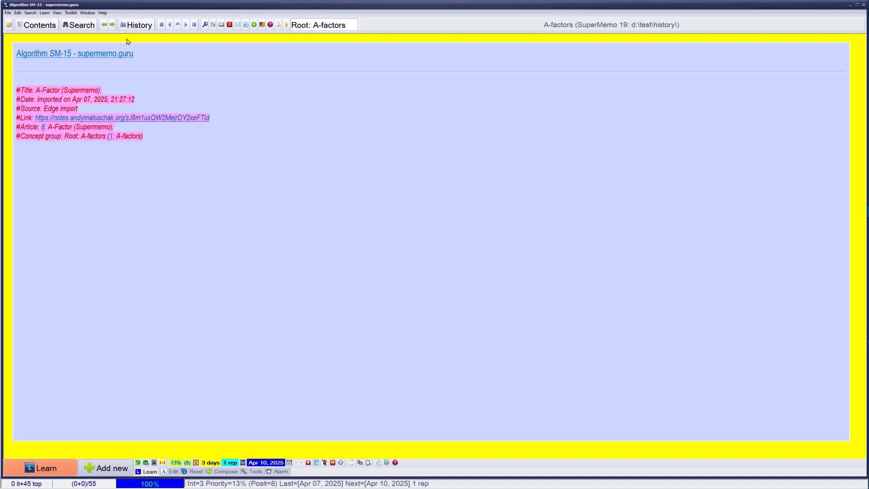
Step: Move the "Algorithm SM-15 - supermemo.guru" extract under "See also" in the Done branch
key(F5)
click(57, 61)
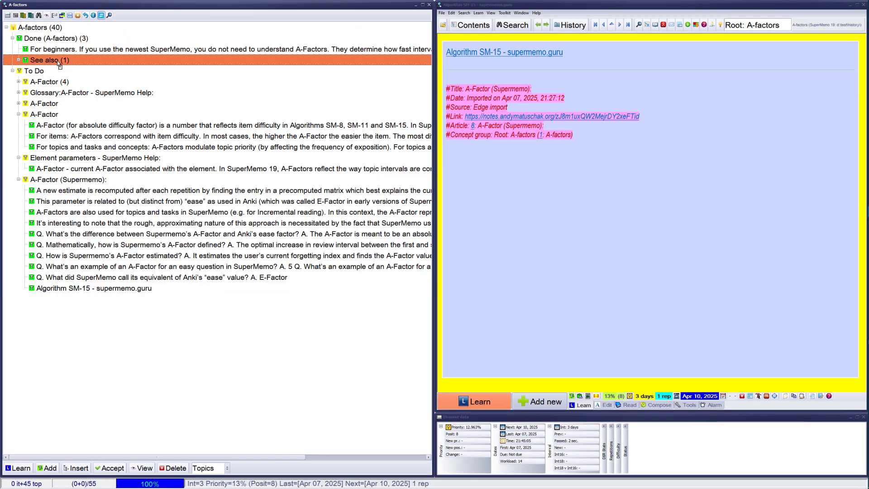
click(154, 277)
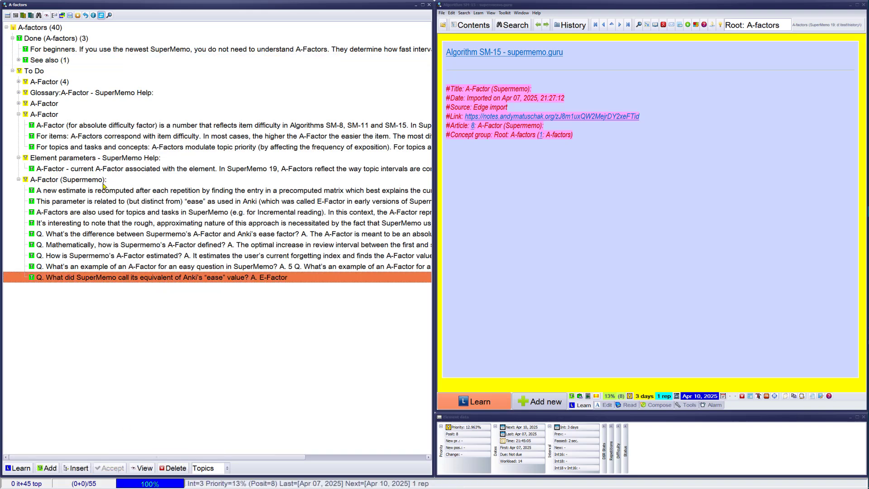
Step: Browse the elements of the "To Do" branch, keep only the memorized ones and randomize their order
click(37, 73)
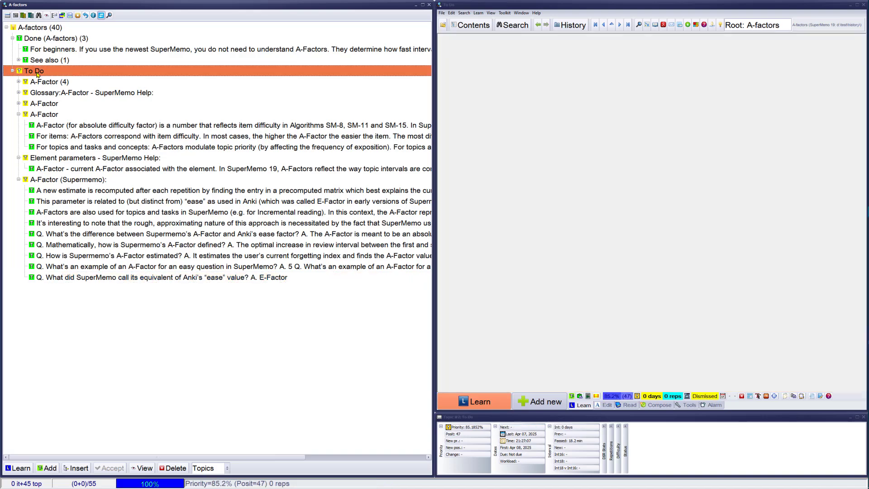
key(ctrl+space)
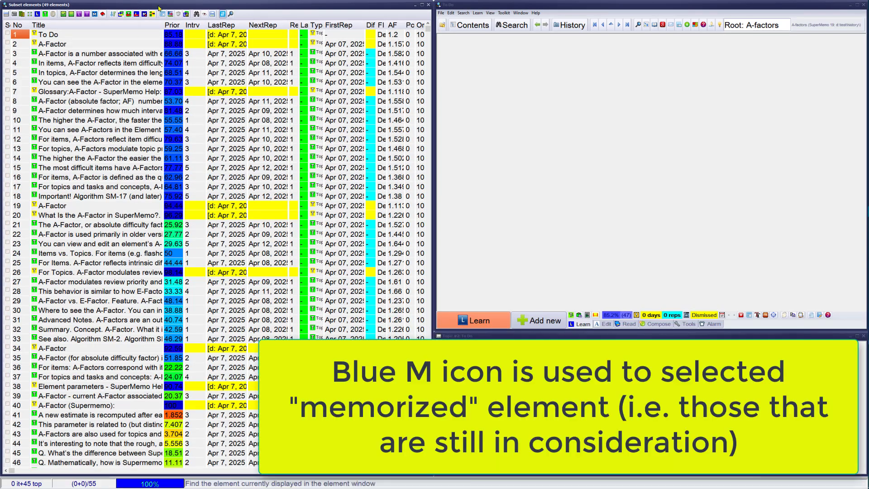
click(95, 14)
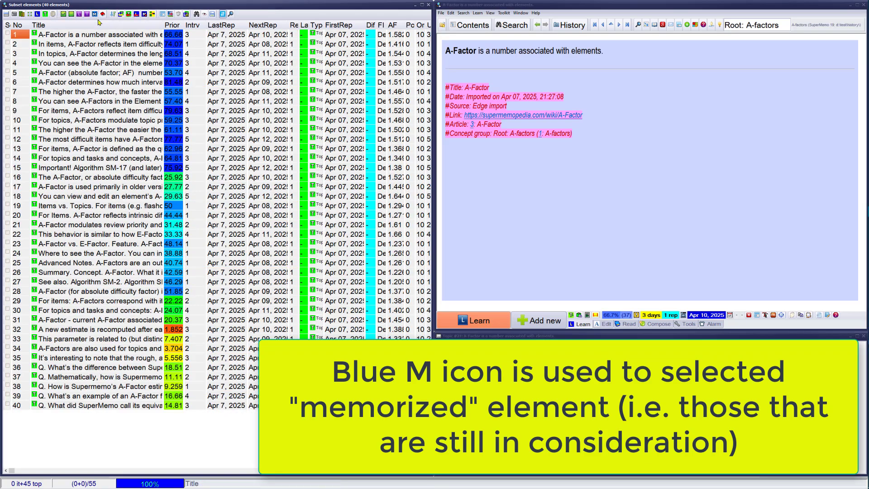
key(ctrl+shift+F11)
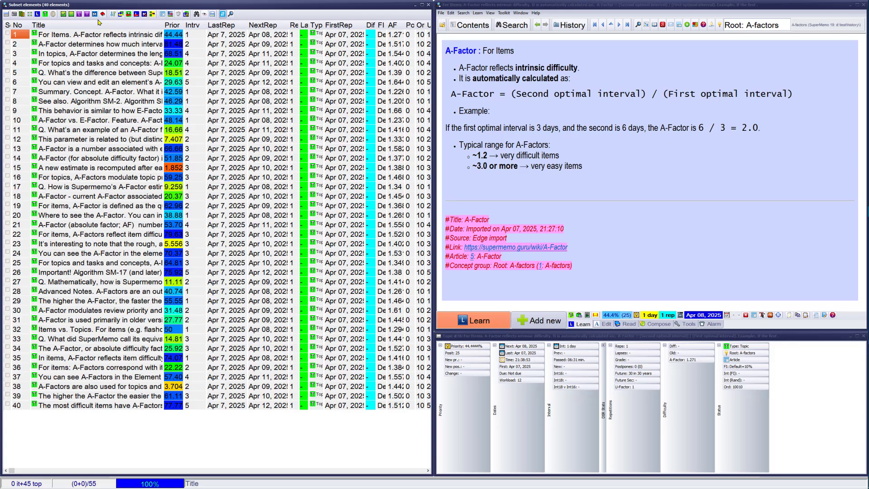
Step: Add every browsed element to the outstanding queue with a spacing of 1 and start learning
click(187, 14)
click(397, 258)
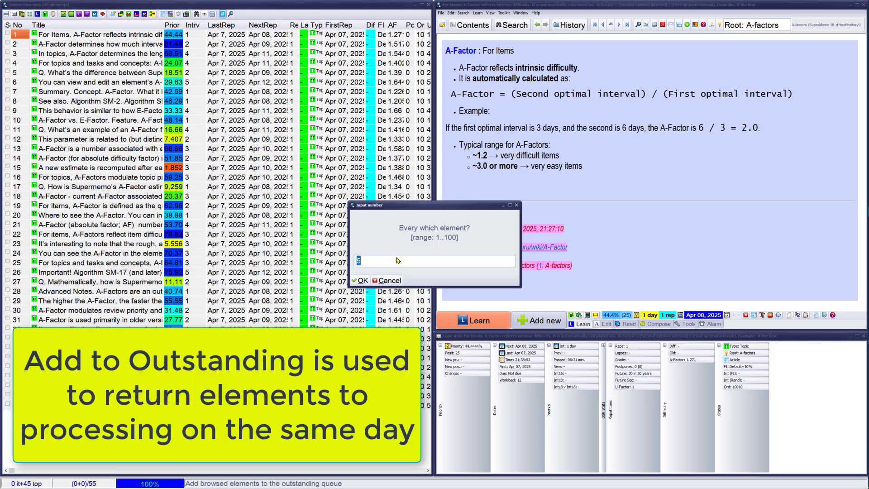
text(1)
key(Return)
key(Return)
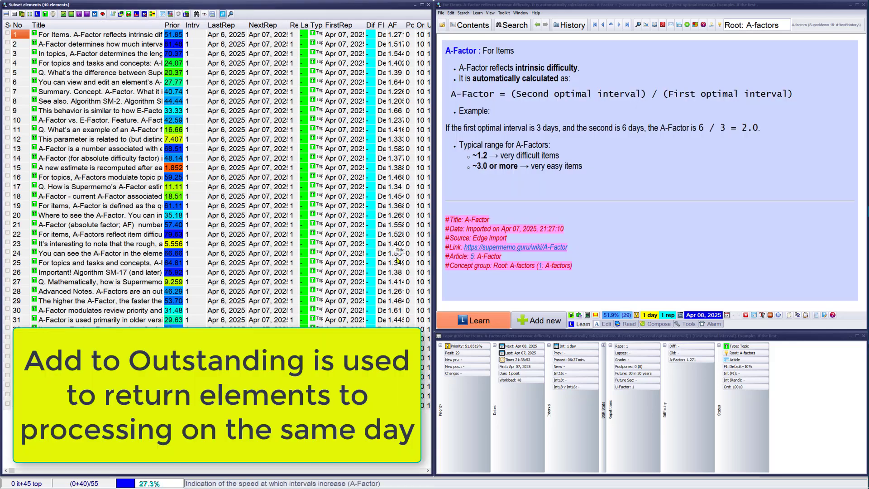
key(ctrl+shift+F11)
key(ctrl+l)
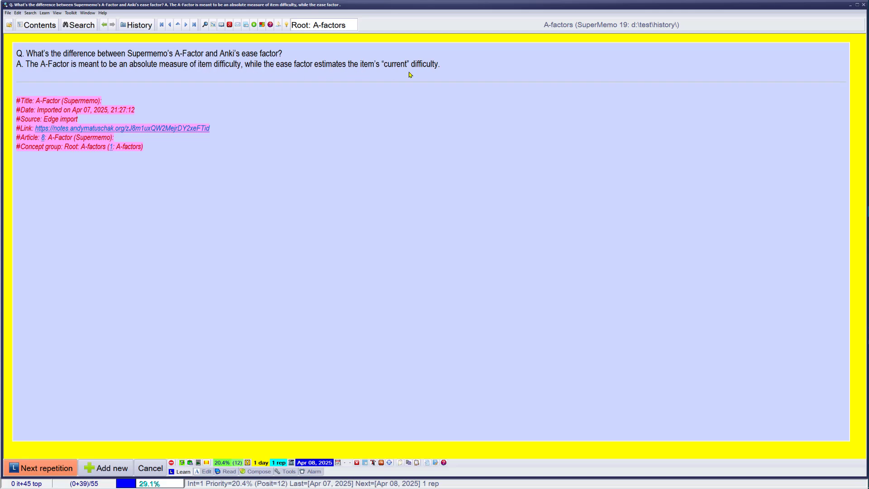
Step: Insert an element titled "Origins" above "See also" in the Done branch
click(40, 25)
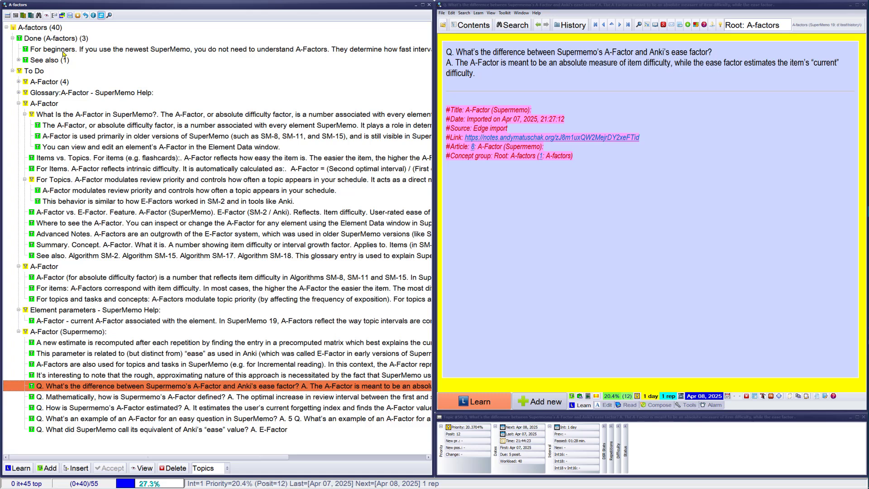
click(57, 61)
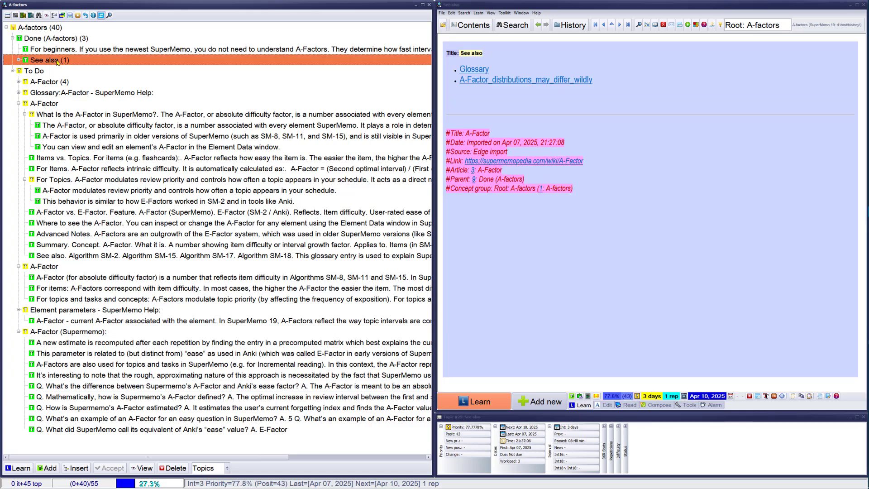
key(Insert)
text(Origins)
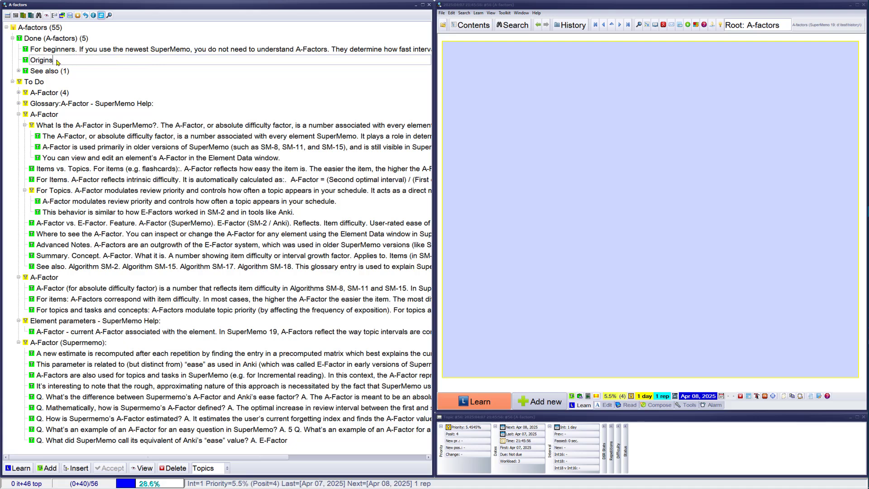
key(Return)
Step: Add a child element titled "SuperMemo 2" under "Origins"
click(48, 468)
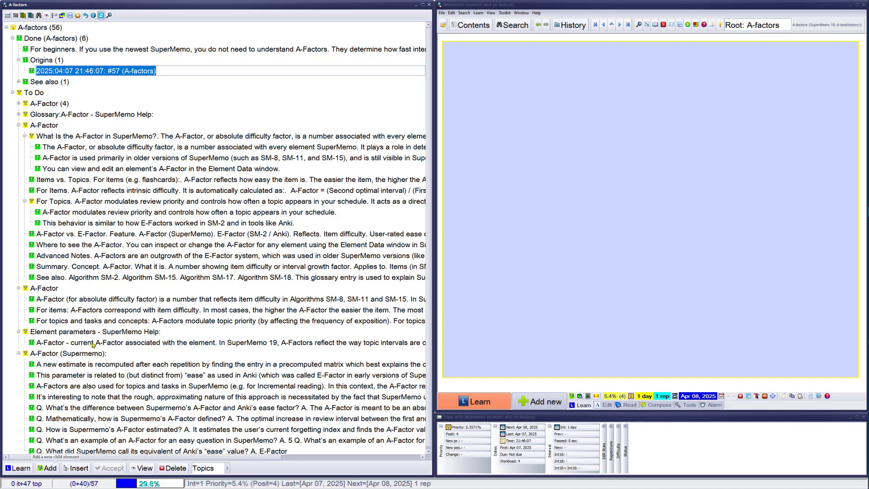
text(SuperMemo)
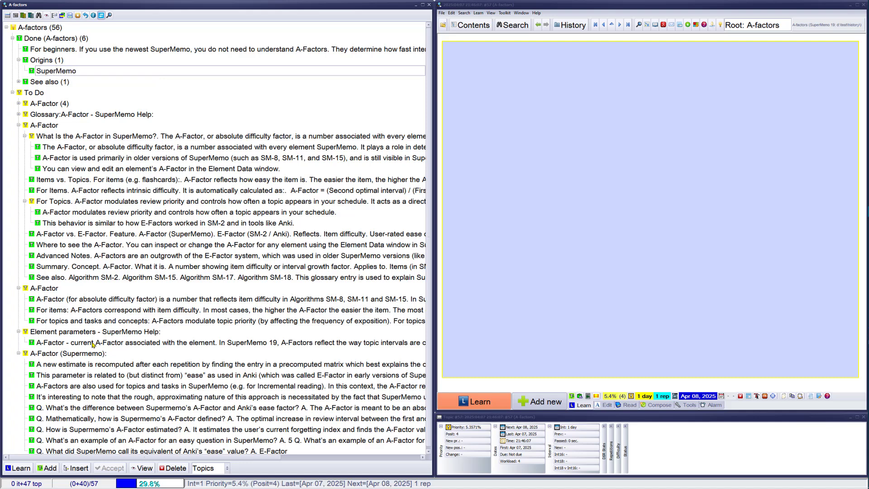
text( 2)
key(Return)
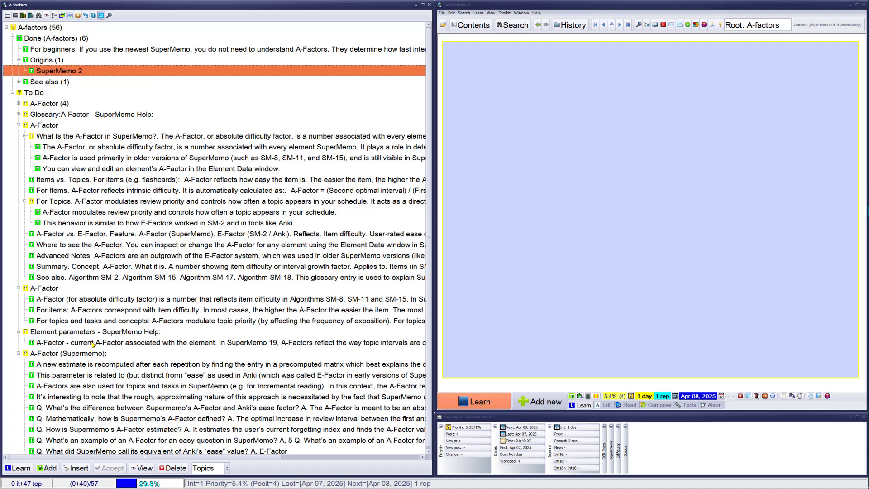
Step: Move the question on A-Factor versus Anki's ease factor under "SuperMemo 2" and expand that branch
click(483, 402)
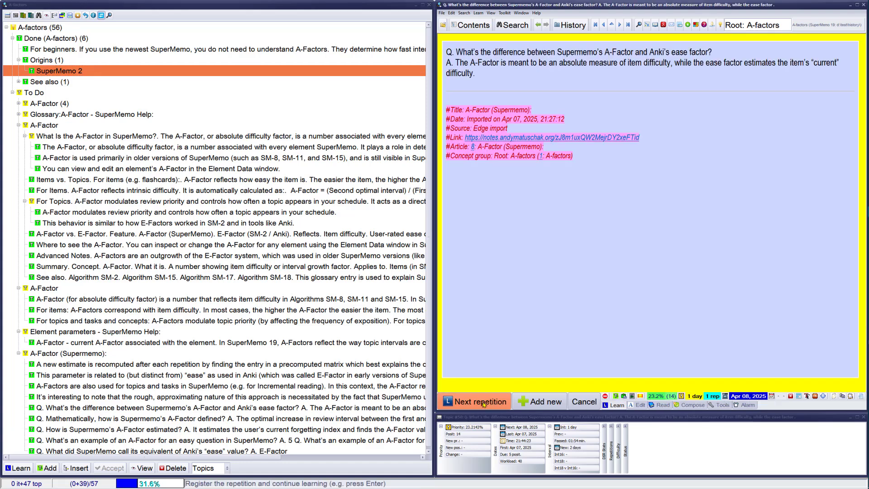
click(483, 402)
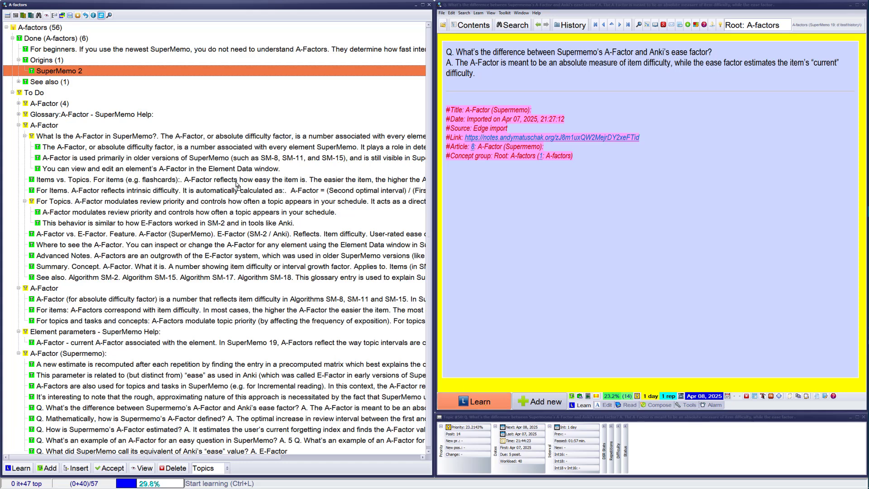
click(109, 469)
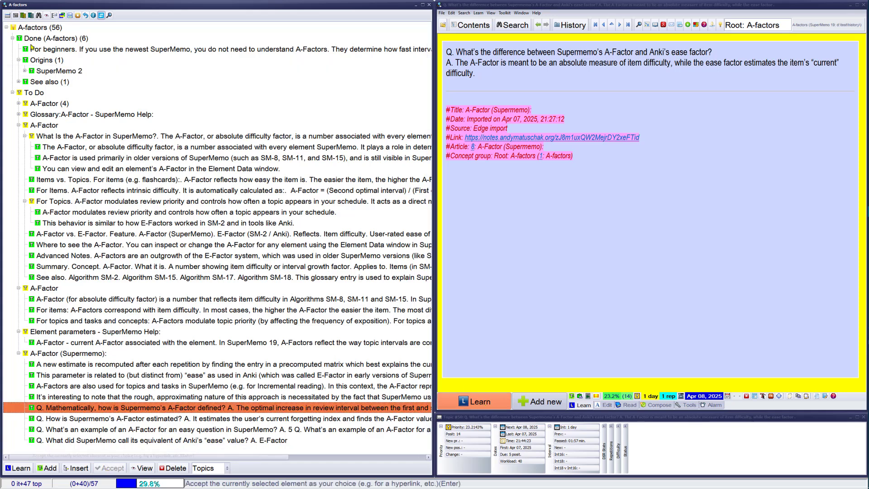
click(24, 72)
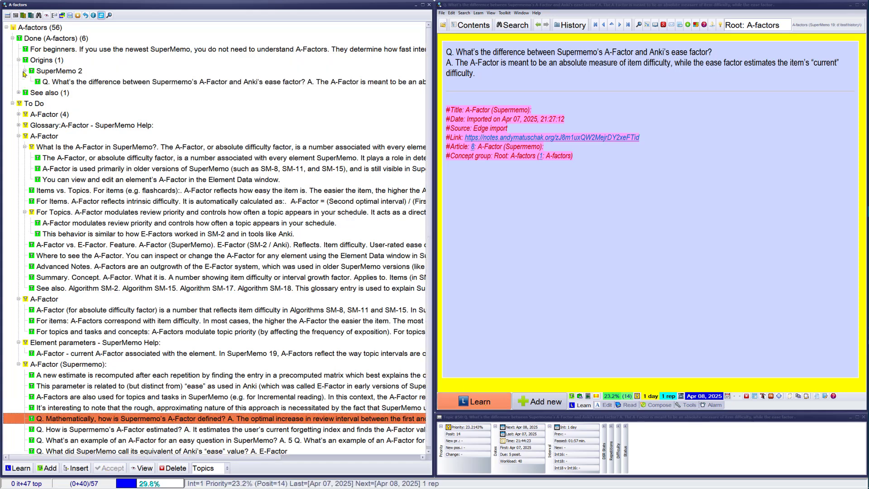
Step: Restore the full-window element layout and advance to the next element in the learning queue
key(ctrl+F5)
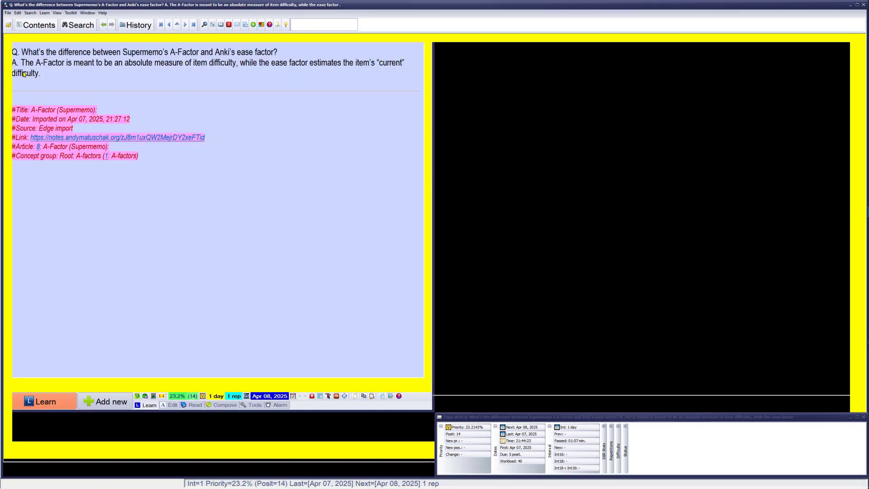
key(Return)
key(Return)
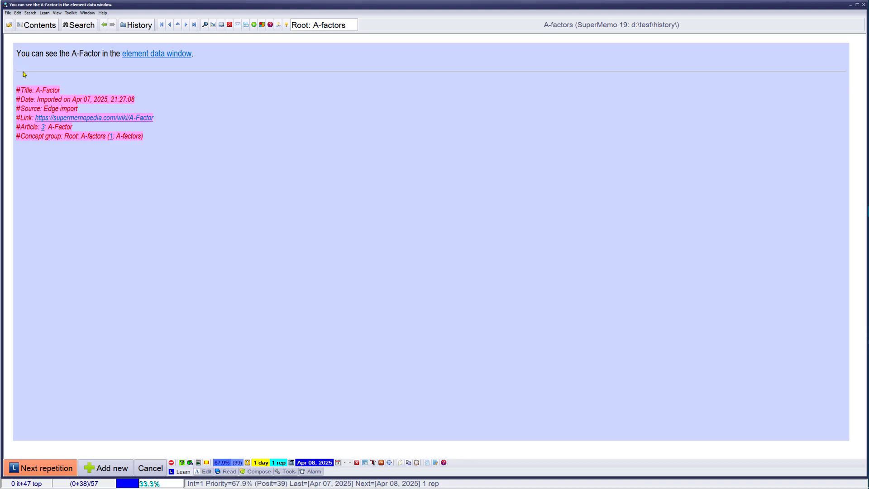
Step: Search the collection for elements containing "element data"
key(ctrl+f)
text(eleme)
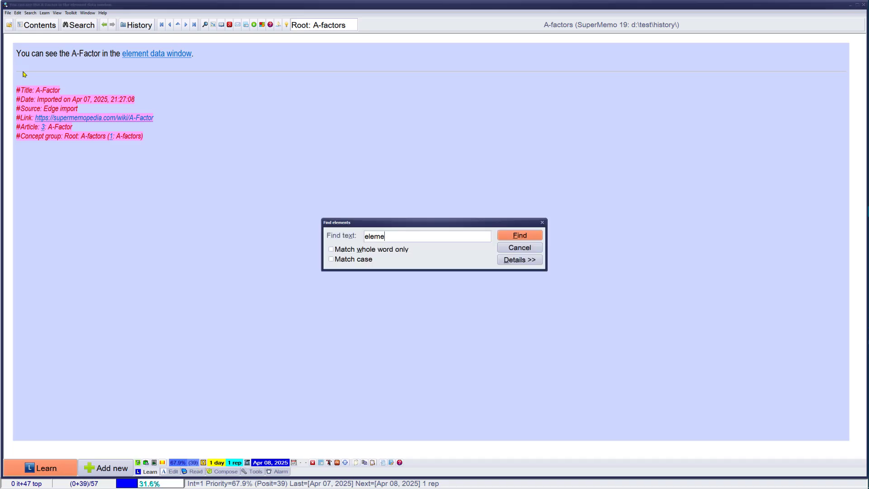
text(nt data)
key(Return)
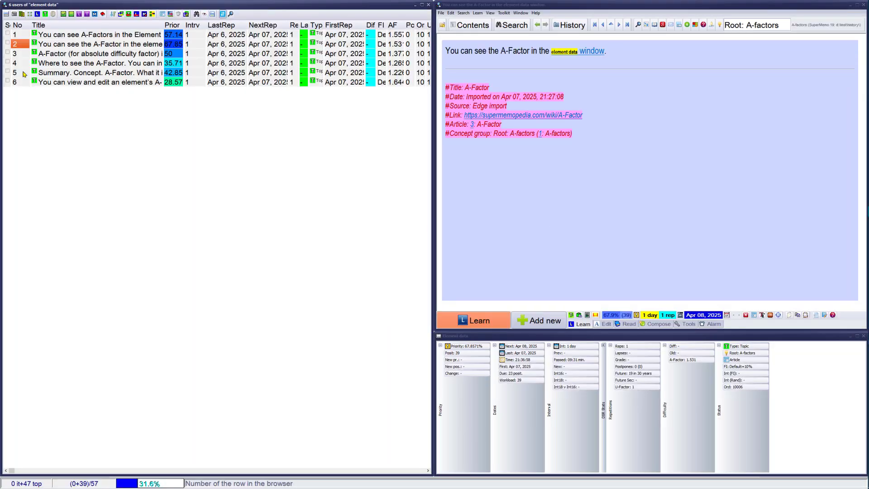
Step: Compare the wording of the first two search results on seeing the A-Factor in the element data window
click(67, 36)
key(Down)
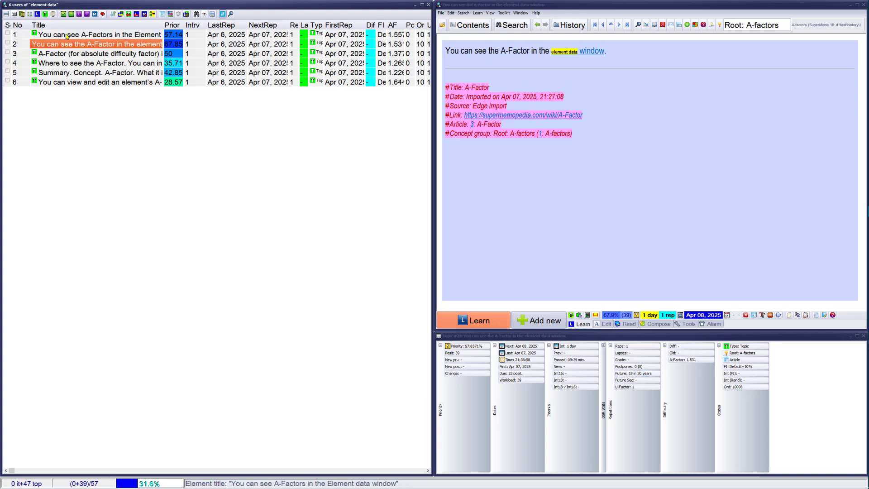
key(Up)
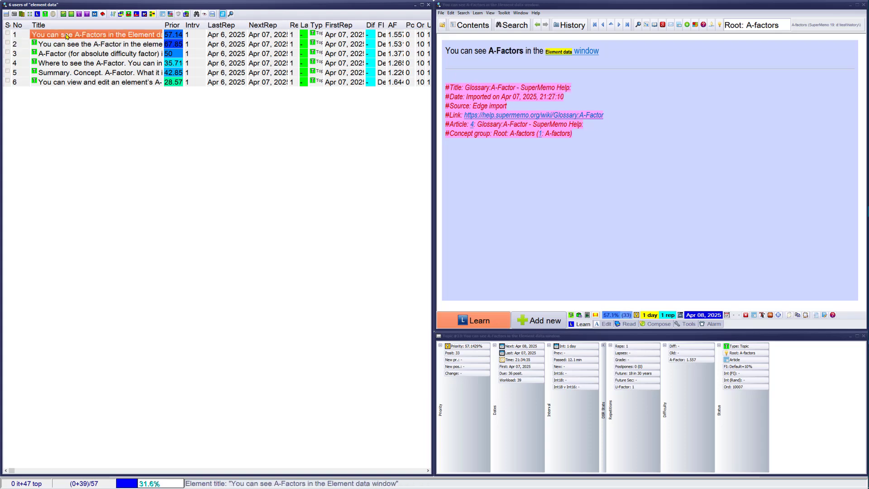
key(Down)
key(Up)
key(Down)
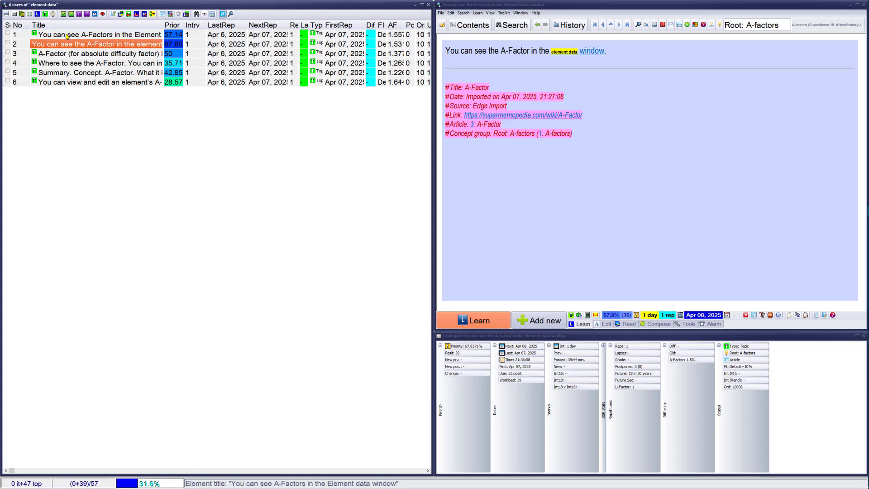
key(Up)
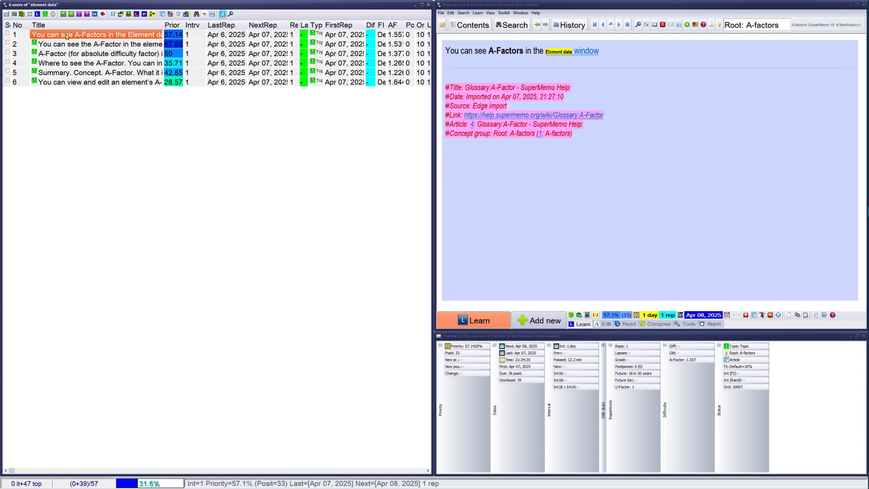
key(Down)
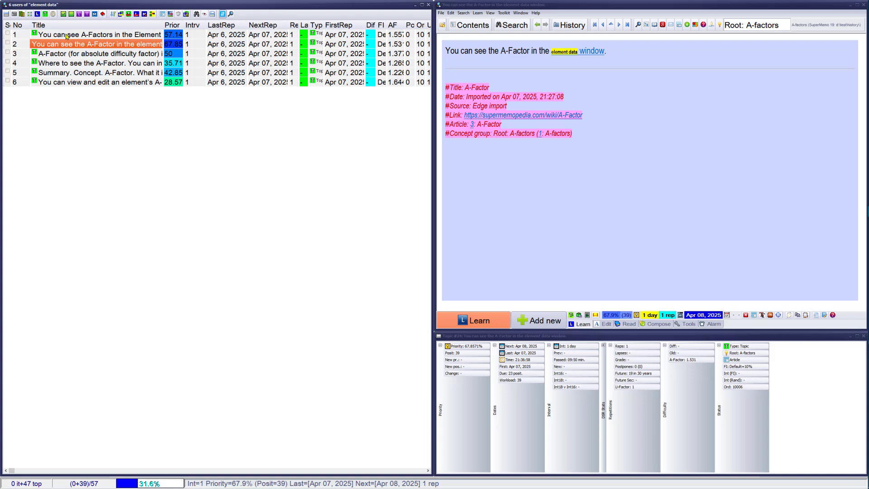
Step: Delete the first search result, "You can see A-Factors in the Element data window", as a duplicate and confirm
click(66, 36)
key(Delete)
key(Return)
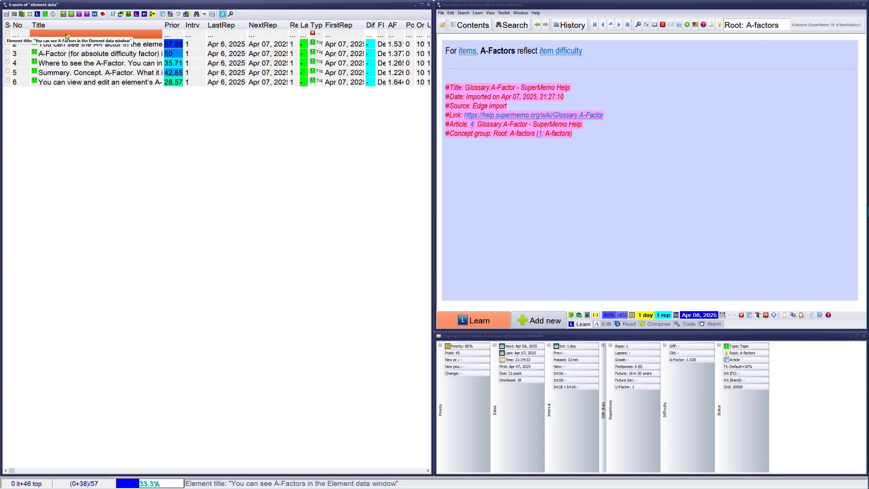
Step: Review the remaining "element data" results, including "Where to see the A-Factor" and the Summary table, for overlapping wording
key(Down)
key(Down)
key(Down)
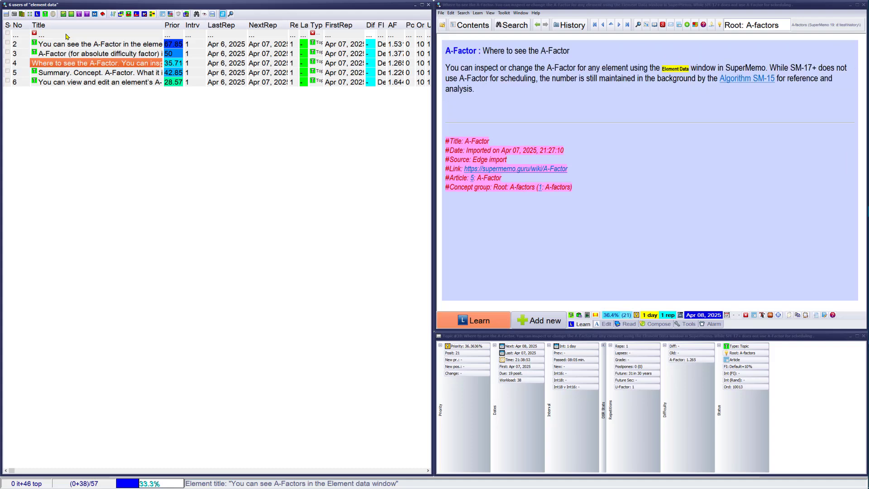
key(Down)
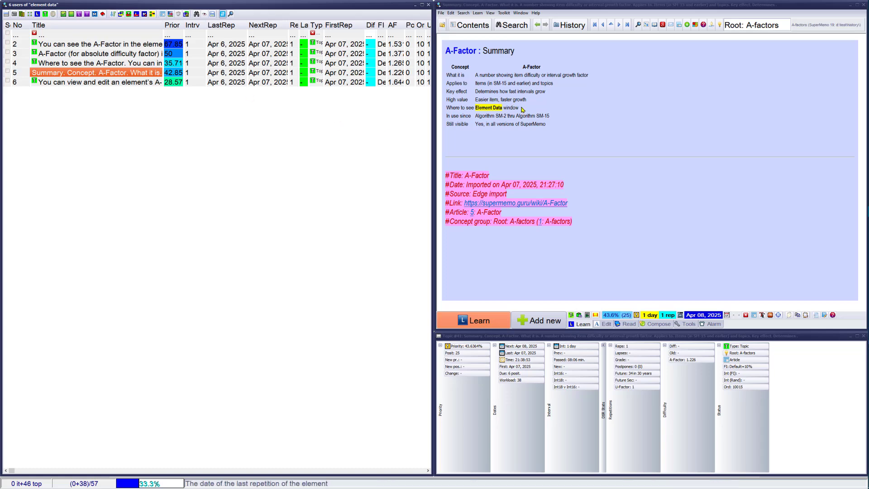
key(Escape)
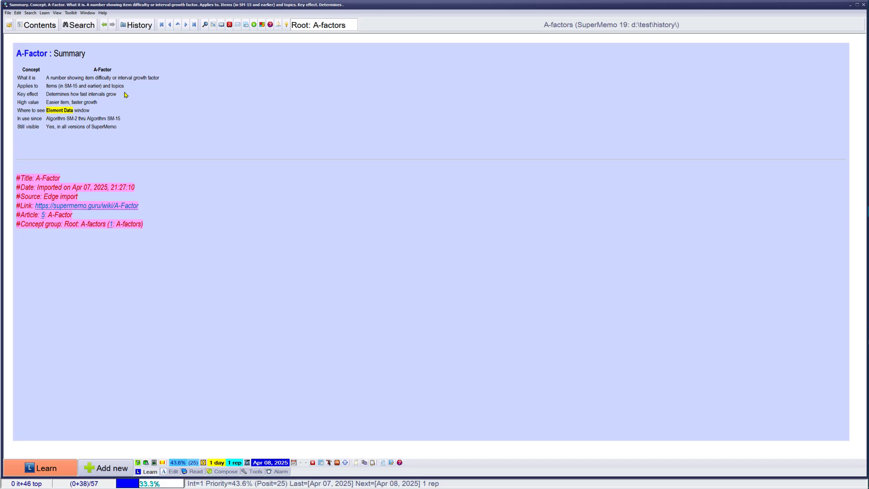
Step: Reopen the results subset and delete the duplicate element "You can see the A-Factor in the element data window."
key(ctrl+shift+F12)
key(Return)
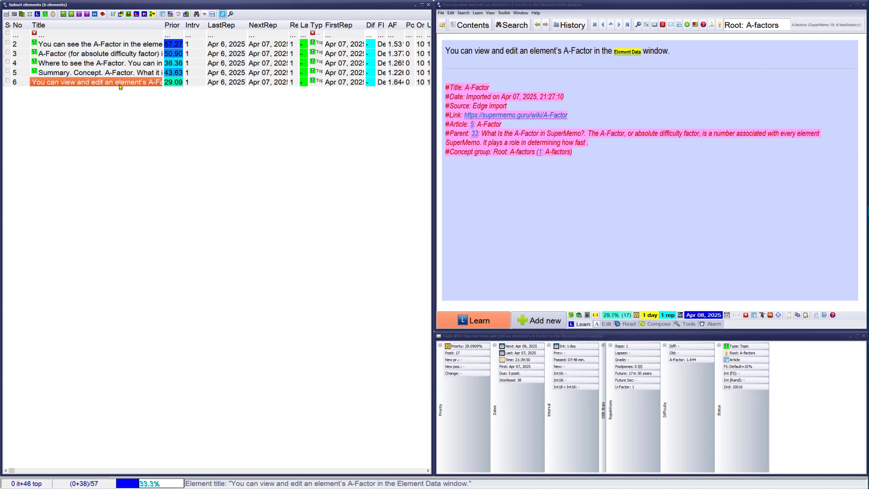
click(112, 45)
key(Delete)
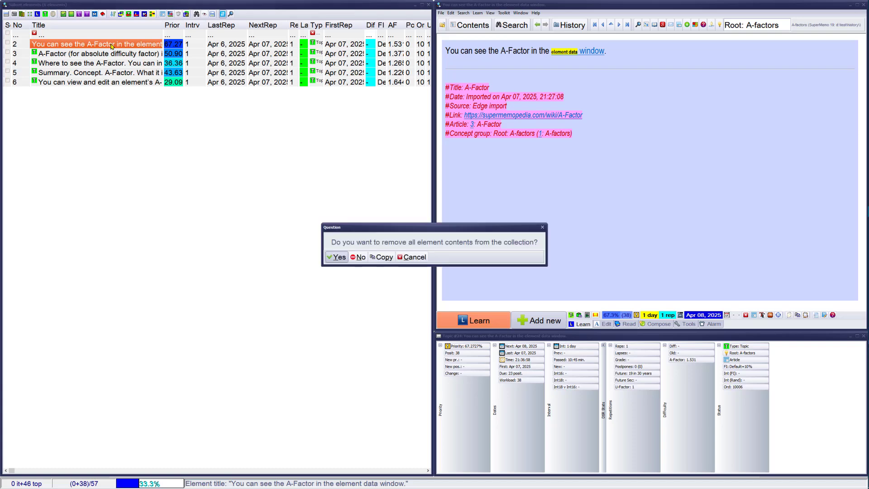
key(Return)
key(Return)
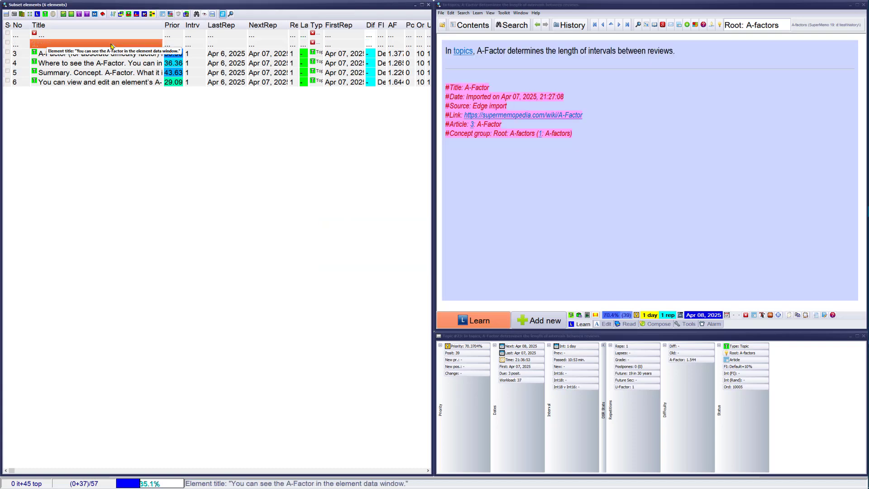
Step: Open the element "You can view and edit an element's A-Factor in the Element Data window." full-window and activate its text for editing
click(99, 82)
key(Escape)
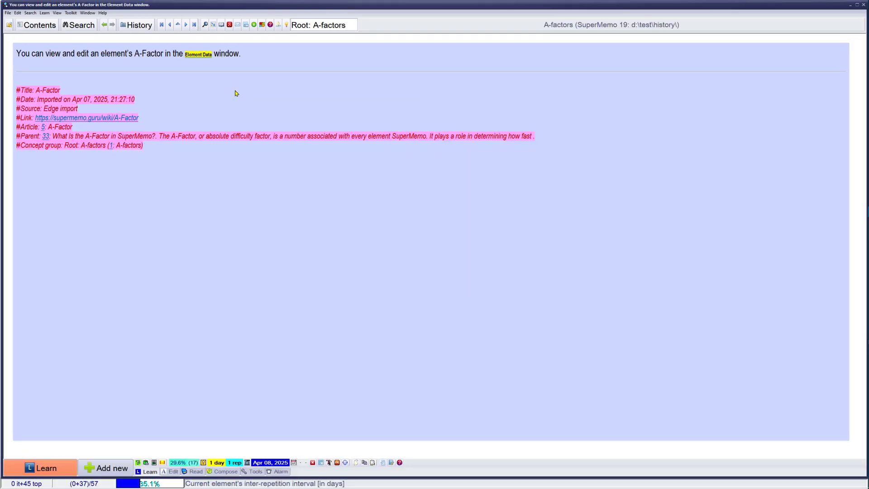
click(56, 53)
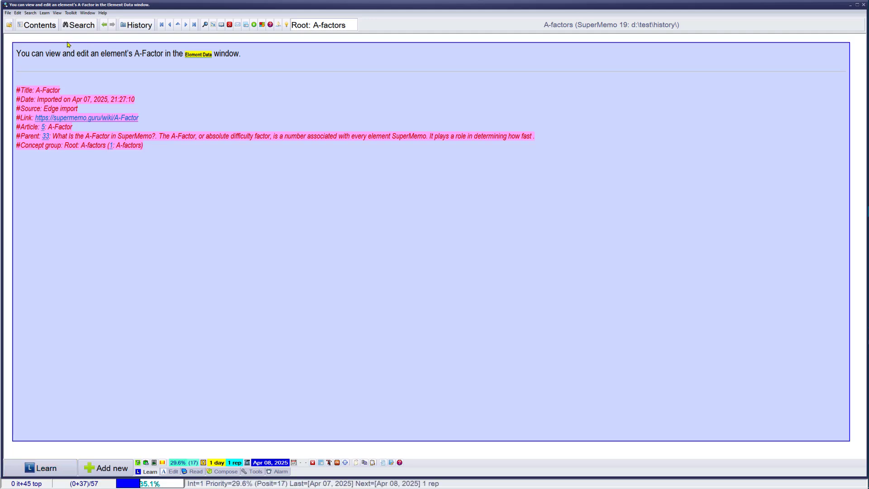
Step: Replace "view" with "see" in the sentence about editing an element's A-Factor in the Element Data window
key(ctrl+shift+Left)
text(see)
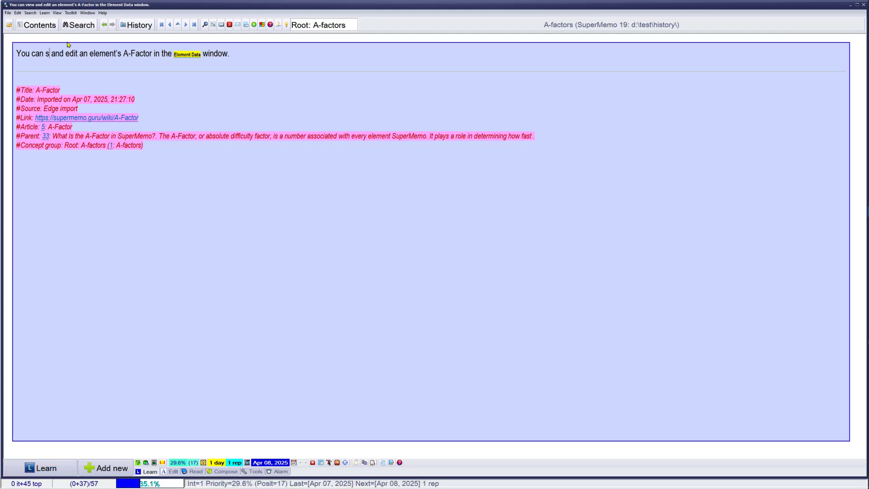
key(Escape)
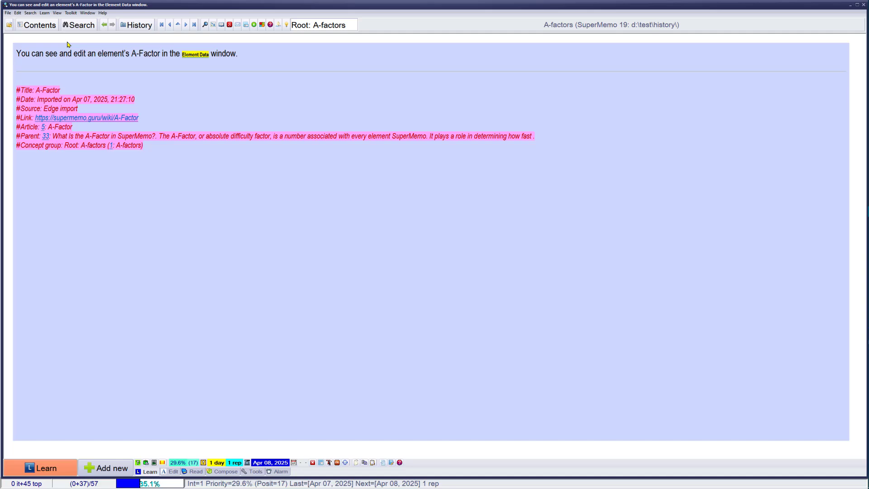
Step: List the subset's elements, preview the remaining A-Factor topics and open the "A-Factor (for absolute difficulty factor)" topic for editing
click(41, 26)
key(Escape)
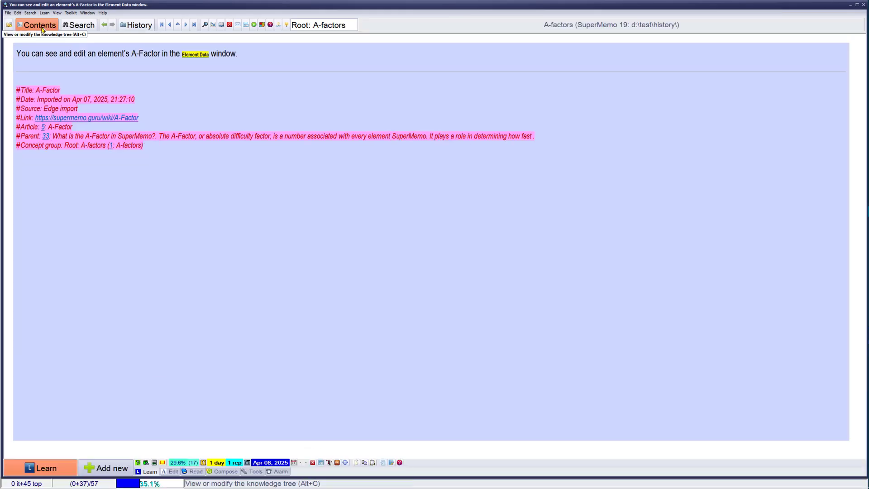
key(alt+v)
key(s)
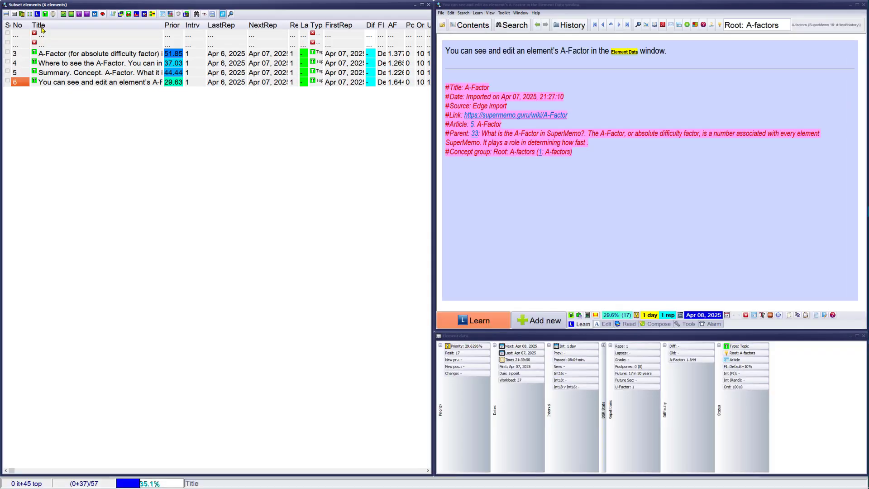
click(64, 56)
click(64, 61)
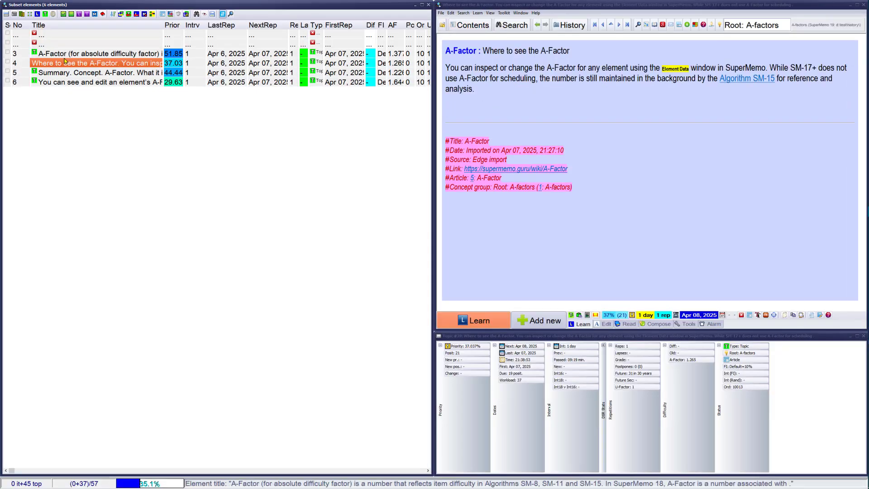
key(Down)
key(Down)
key(Up)
key(Up)
key(Up)
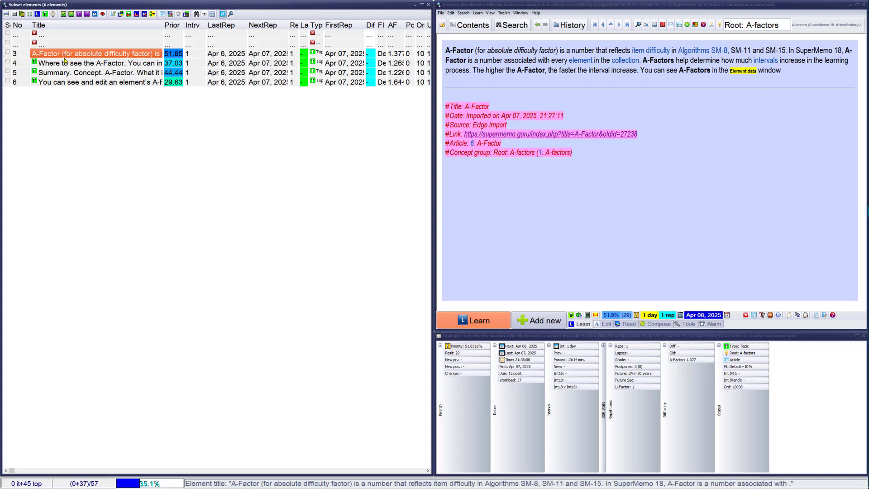
key(Return)
key(q)
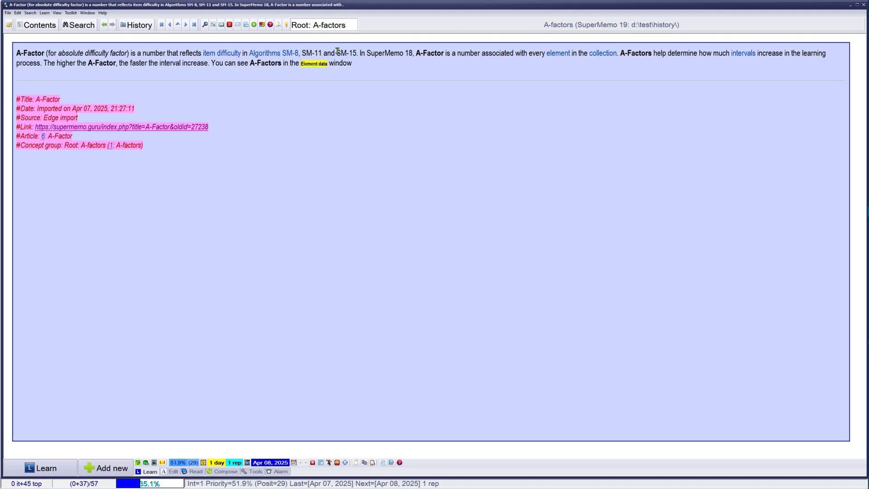
Step: Extract the opening sentence about item difficulty, and separately extract "A-Factor is a number associated with every element in the collection"
shift+click(357, 53)
key(alt+x)
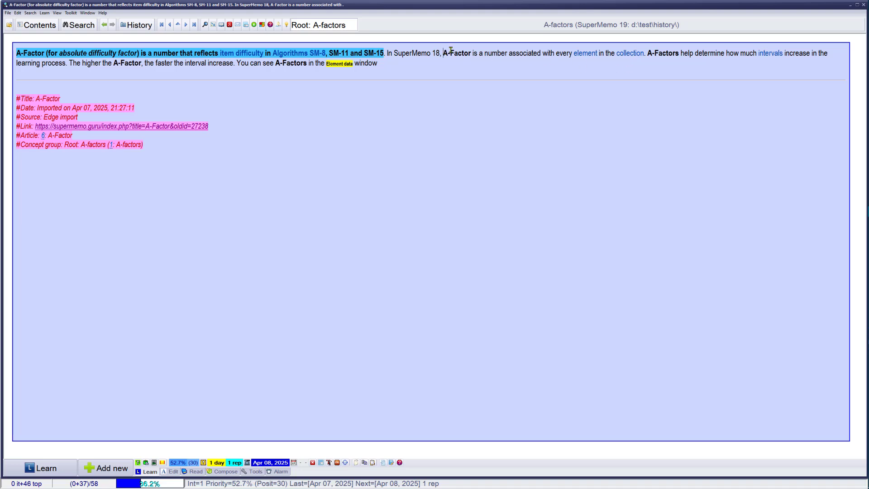
shift+click(643, 53)
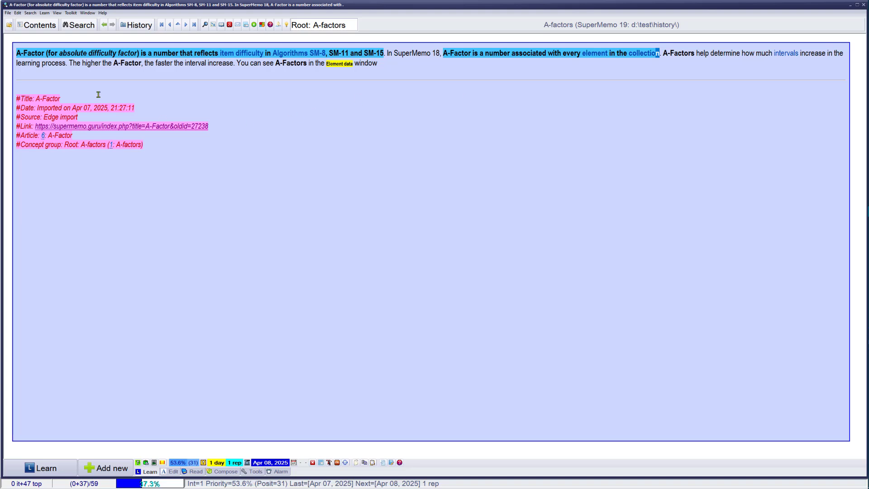
Step: Extract "A-Factors help determine how much intervals increase in the learning process", and again with the following sentence ending "the faster the interval increase" included
click(663, 45)
shift+click(66, 64)
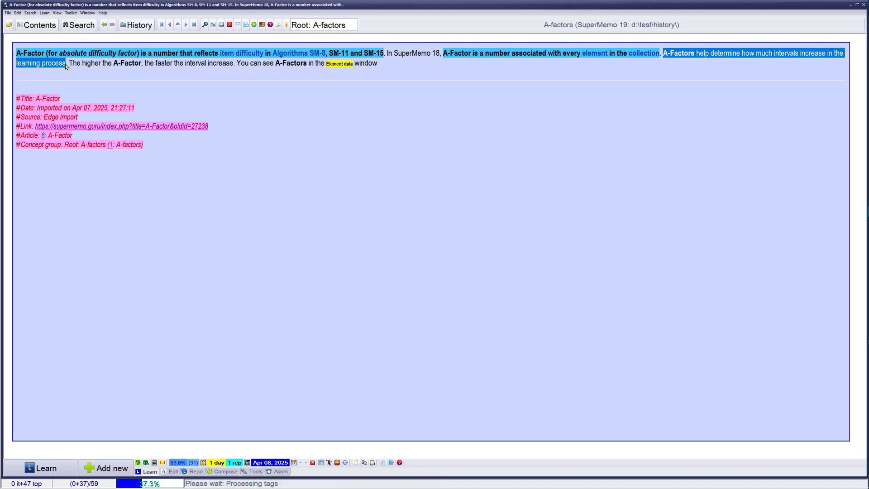
key(alt+x)
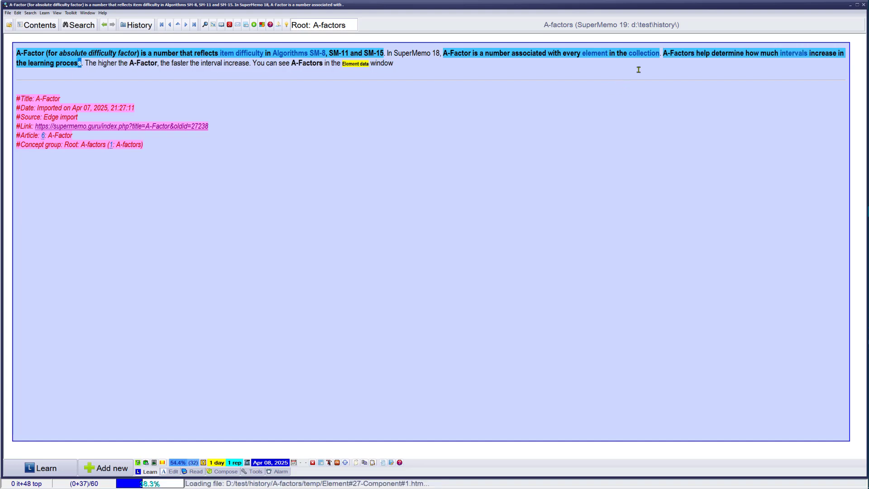
click(664, 53)
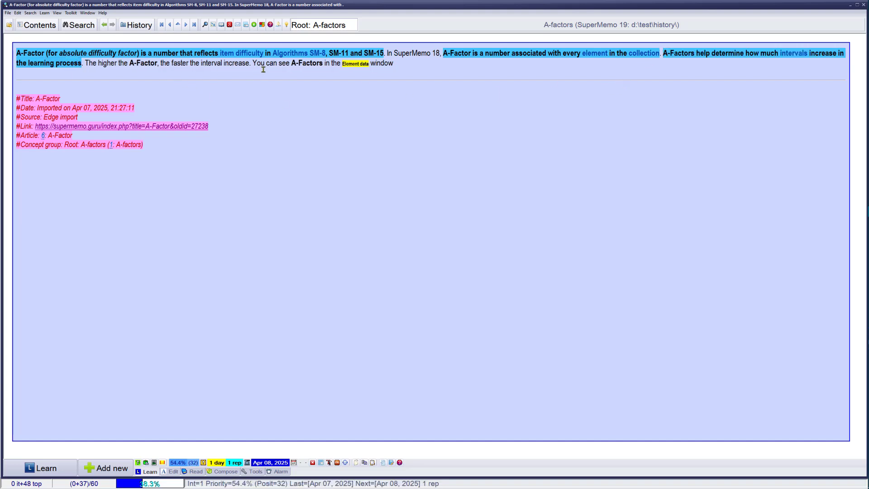
shift+click(249, 64)
key(alt+x)
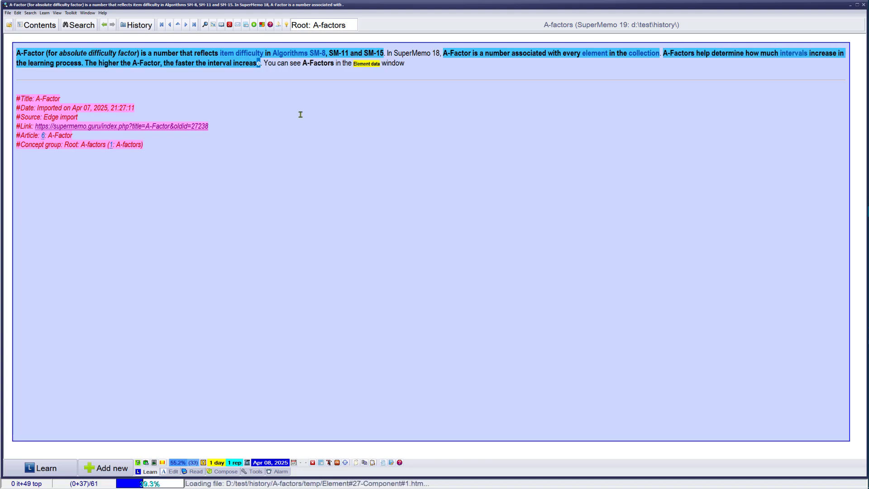
Step: Mark the fully extracted absolute difficulty factor topic as done and show it in the contents tree
key(ctrl+shift+Return)
key(Return)
key(Return)
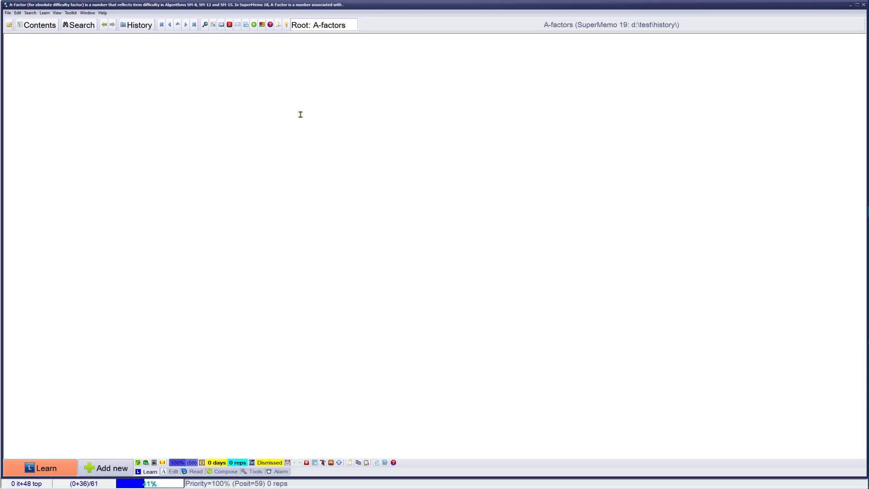
key(alt+c)
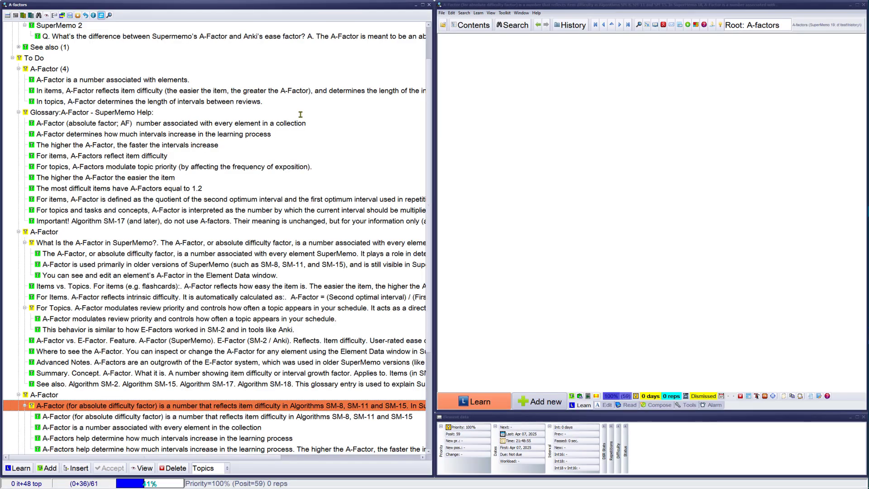
Step: Resume learning, and in the contents tree insert a topic titled "How it works" above Origins in the Done (A-factors) branch
key(ctrl+l)
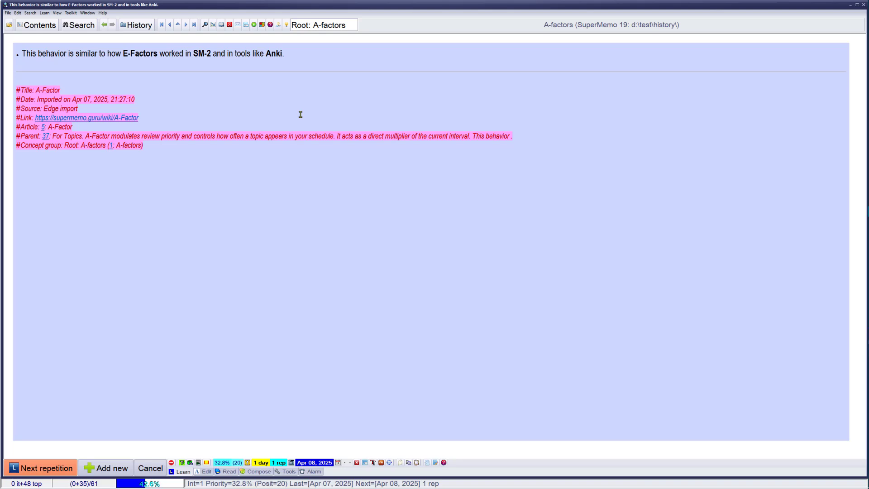
key(F5)
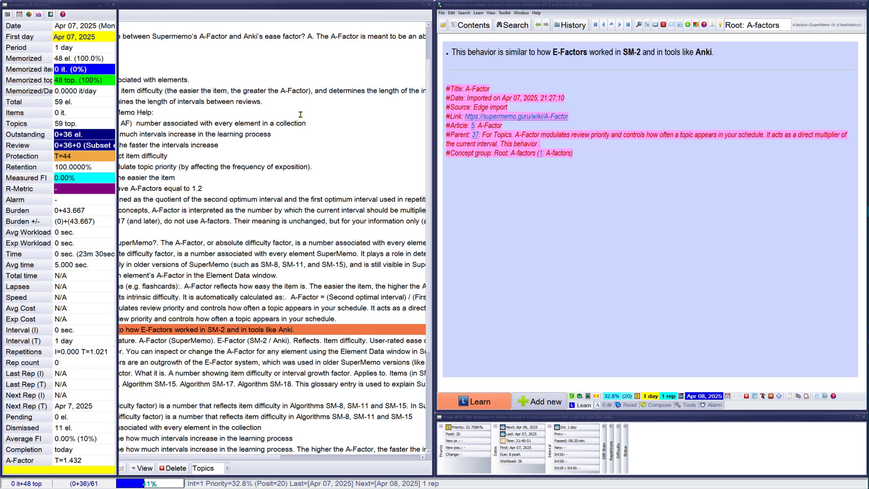
scroll(187, 134, up, 2)
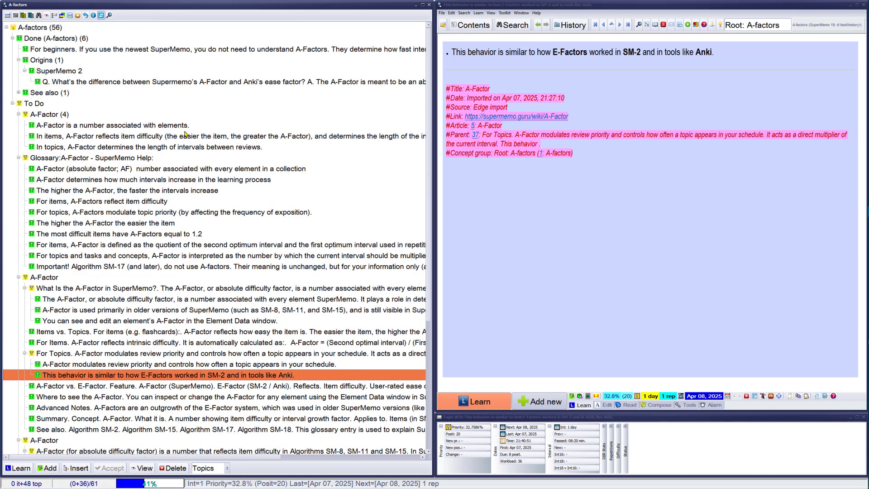
click(52, 61)
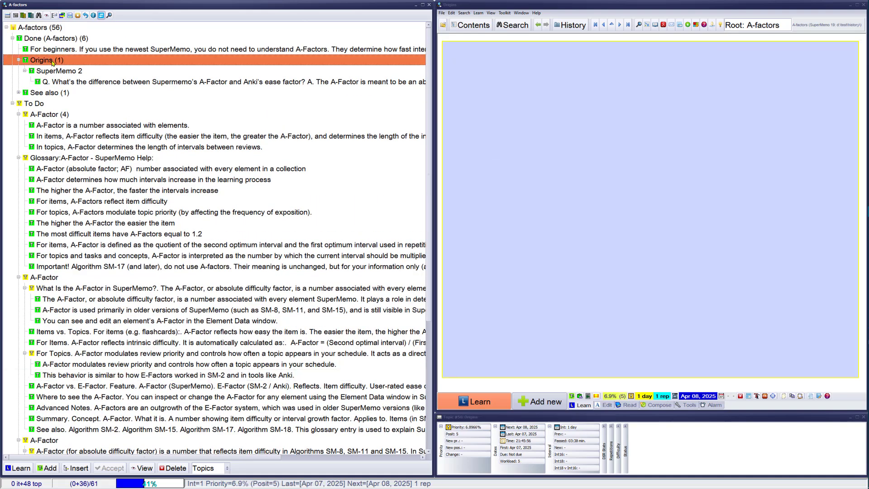
key(Insert)
text(How )
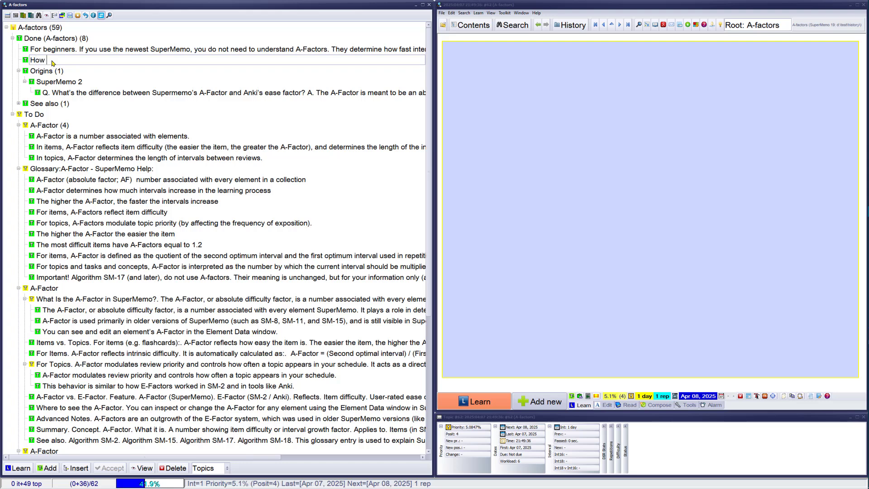
text(it works)
key(Return)
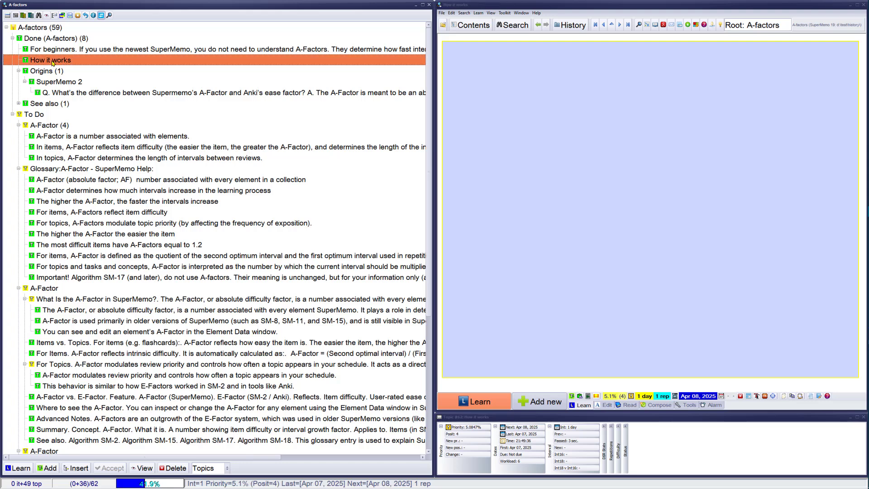
Step: Return to the topic comparing this behavior to E-Factors in SM-2 and Anki, and move it under "How it works"
click(538, 26)
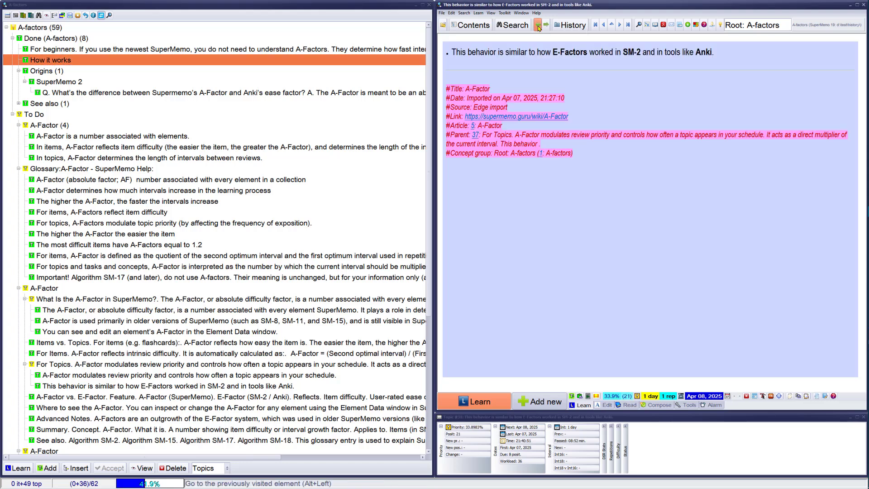
key(alt+c)
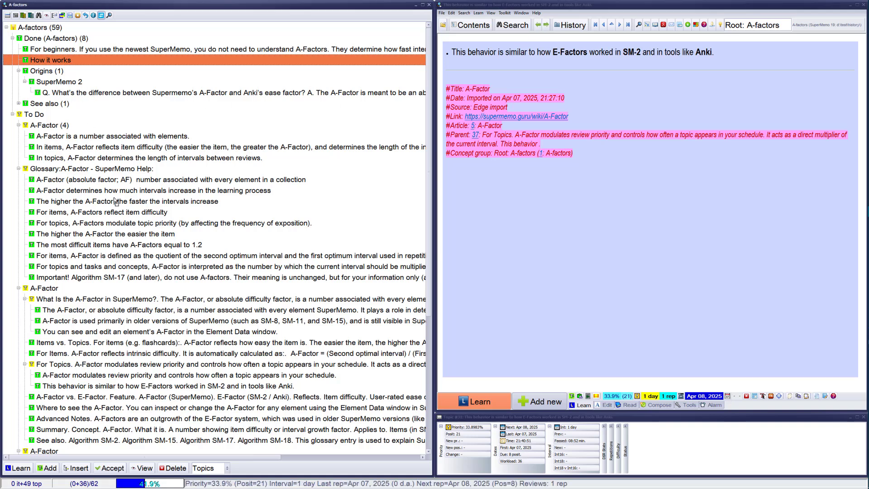
click(110, 467)
key(Escape)
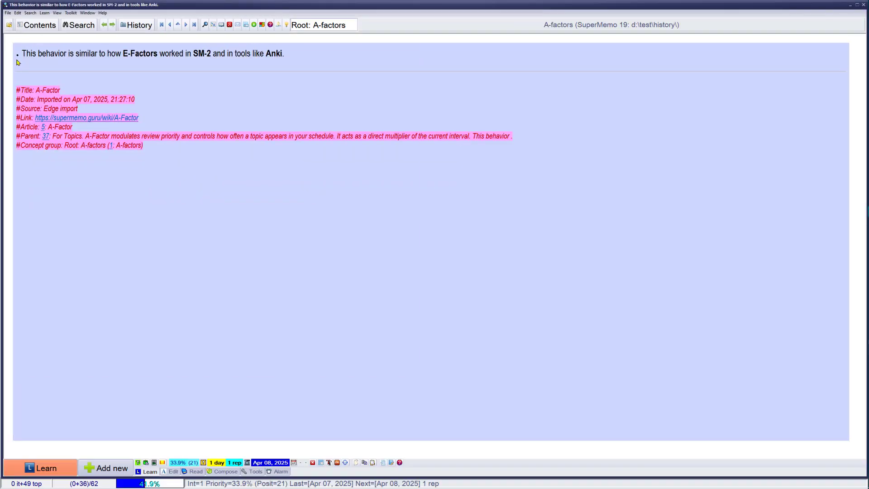
Step: Continue the repetitions and move the topic "The higher the A-Factor, the faster the intervals increase" under "How it works"
key(ctrl+l)
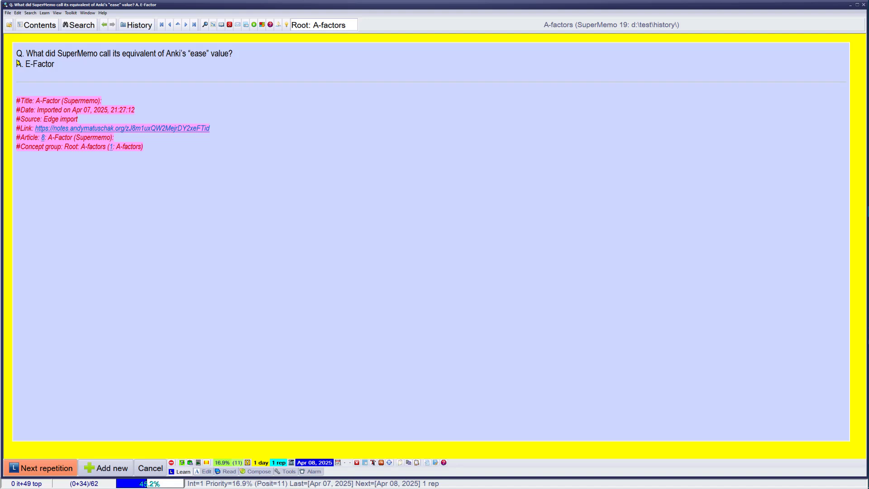
key(Return)
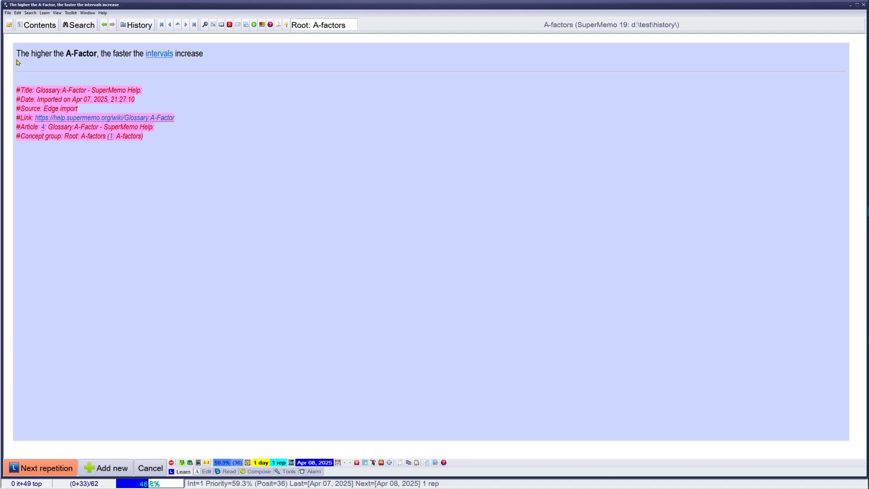
key(ctrl+F5)
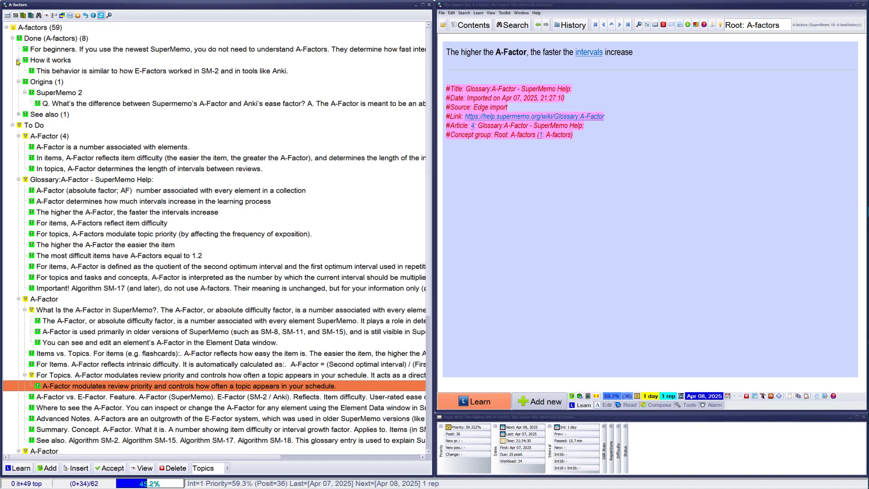
click(67, 62)
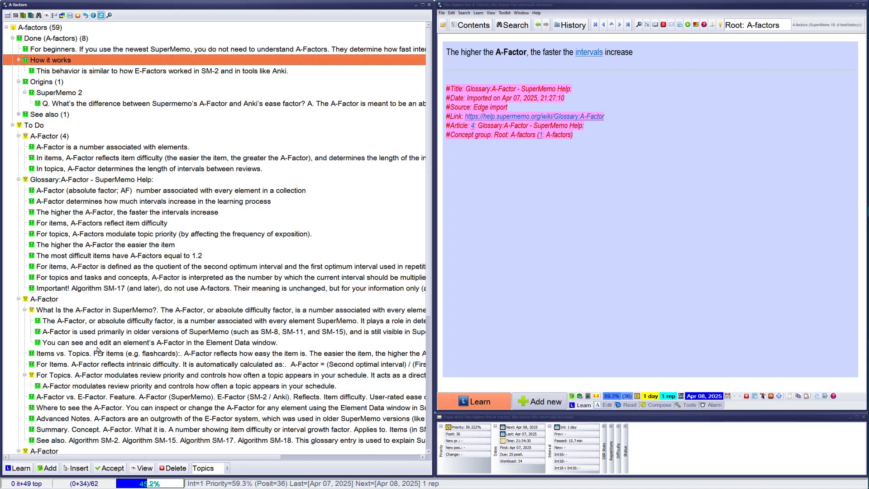
click(112, 471)
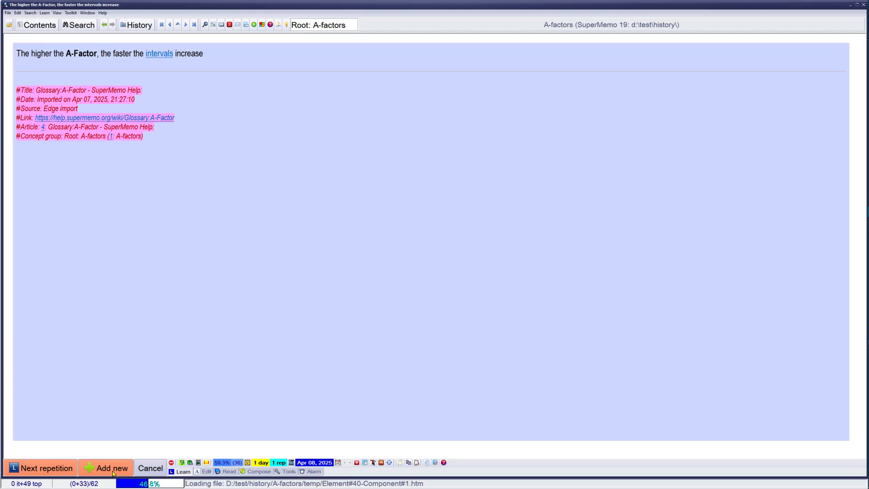
Step: Advance to the Advanced Notes topic and extract its bullets on E-Factor outgrowth and A-Factor distributions as separate topics
key(Return)
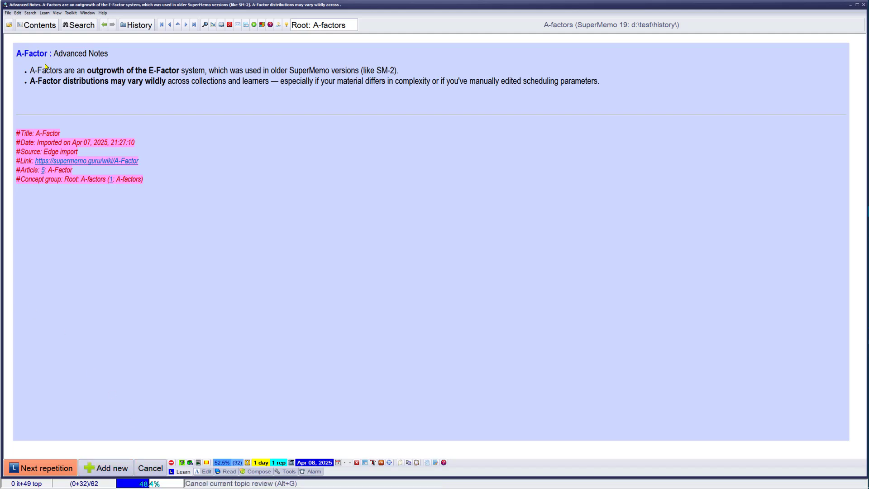
click(30, 71)
shift+click(403, 70)
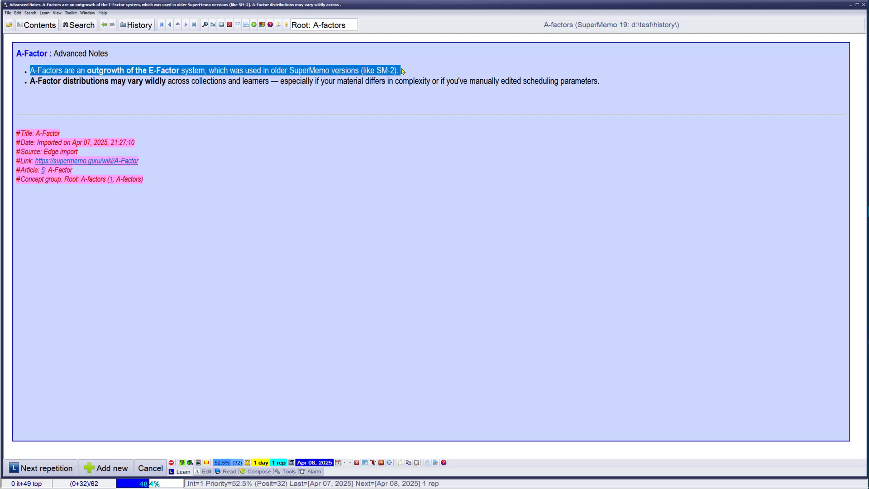
key(alt+x)
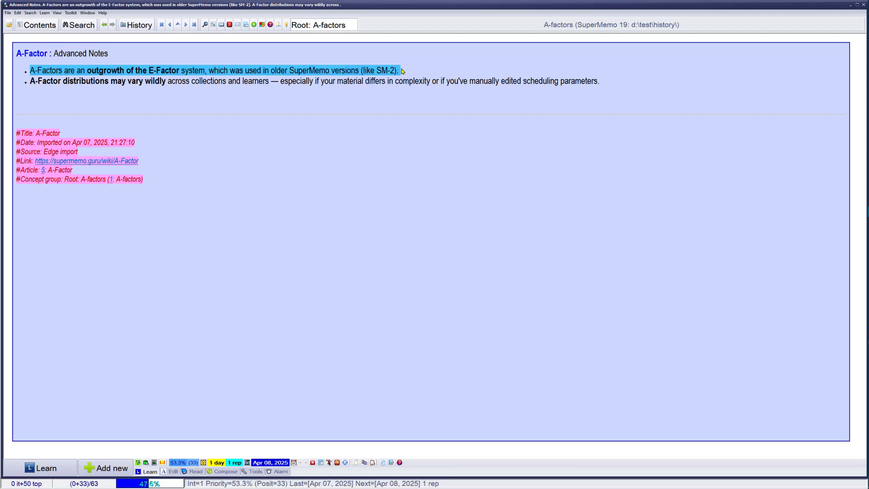
key(shift+End)
key(shift+Left)
key(alt+x)
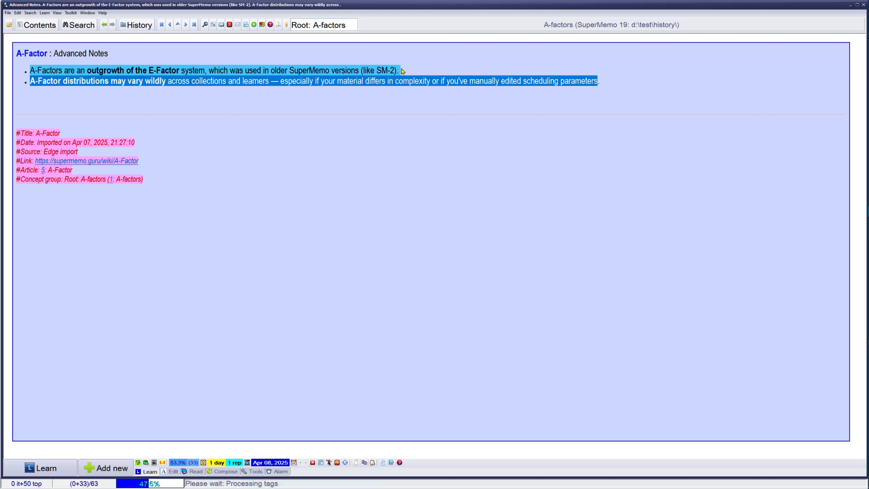
Step: Mark the Advanced Notes topic as done, continue the repetitions and show the topics, tasks and concepts definition in the contents tree
key(ctrl+shift+Return)
key(Return)
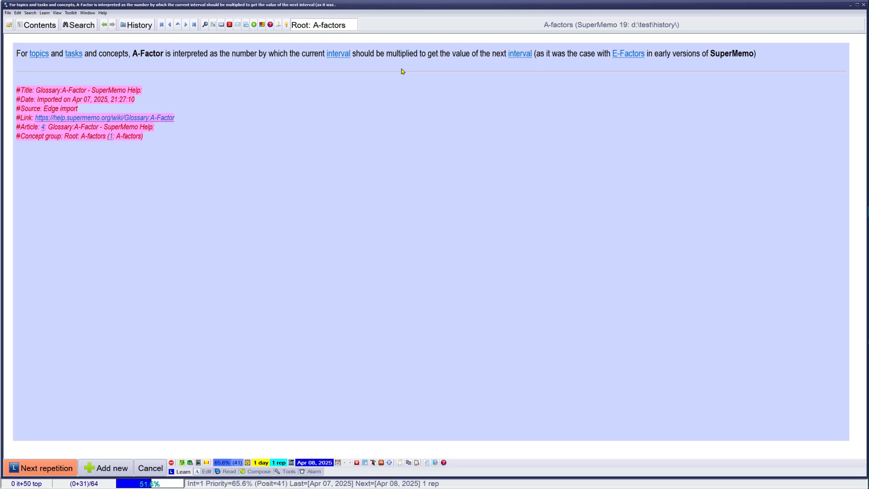
click(48, 26)
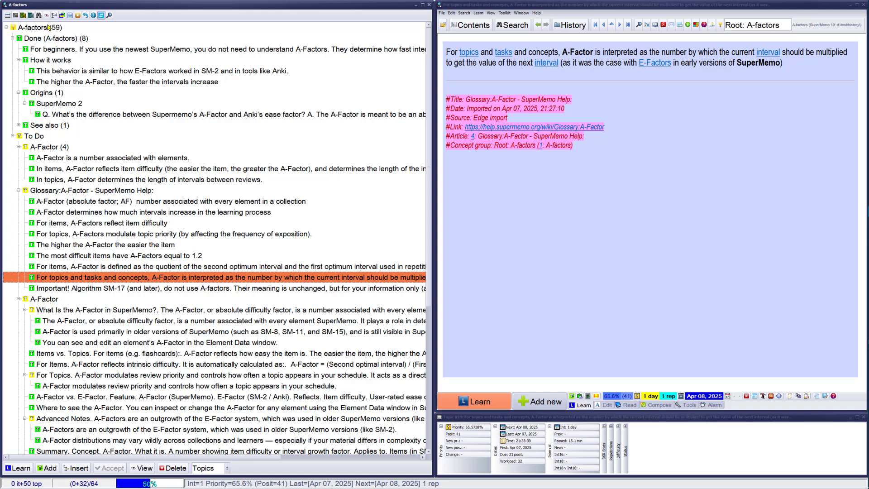
Step: Insert two new topics named "items" and "topics" at the start of the "How it works" branch
click(62, 71)
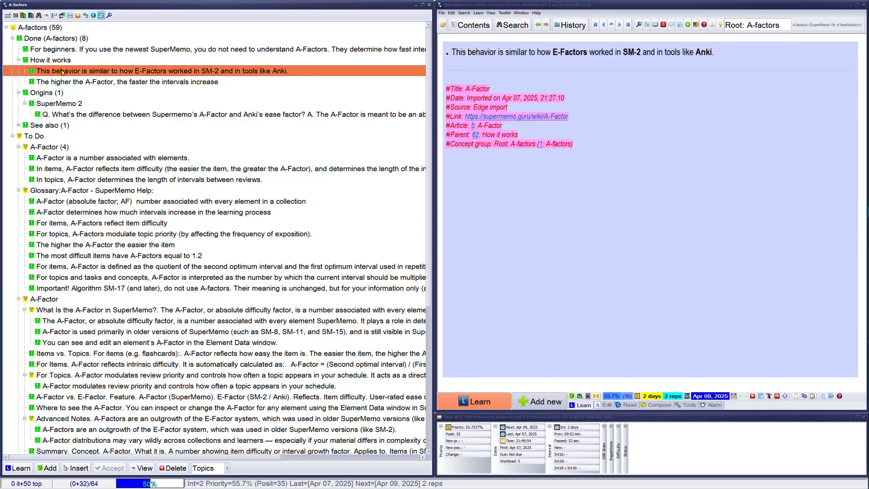
key(Insert)
text(items)
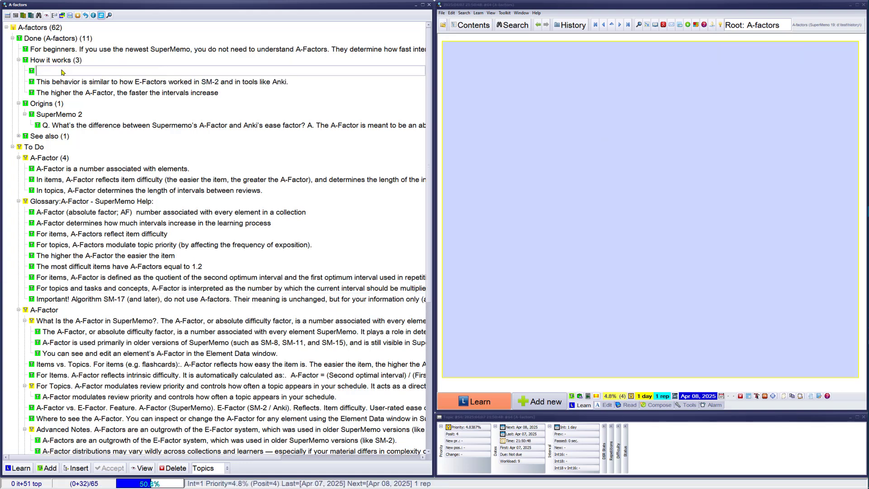
key(Return)
key(Down)
key(Insert)
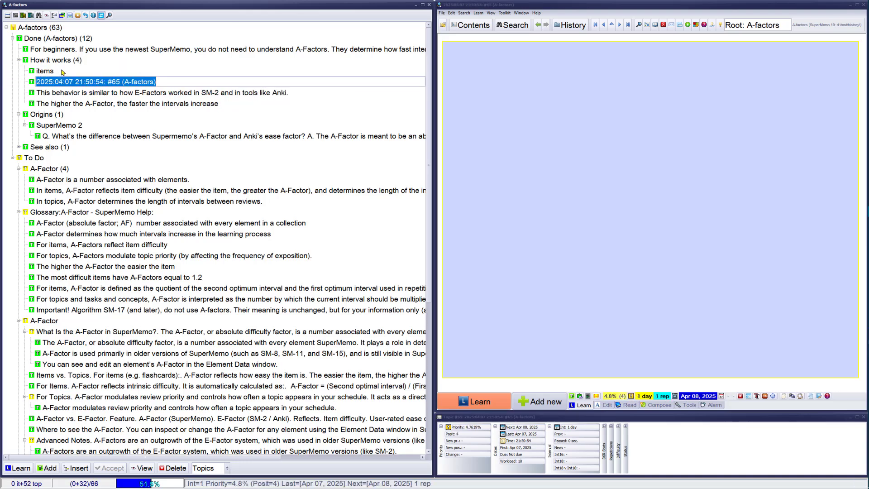
text(topics)
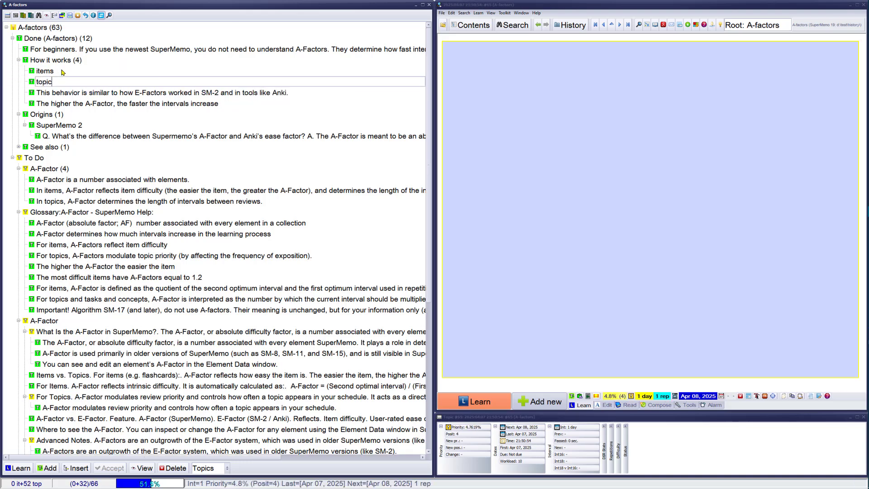
key(Return)
Step: Move the E-Factor comparison topic into "topics" and place "The higher the A-Factor, the faster the intervals increase" first under "How it works"
click(98, 94)
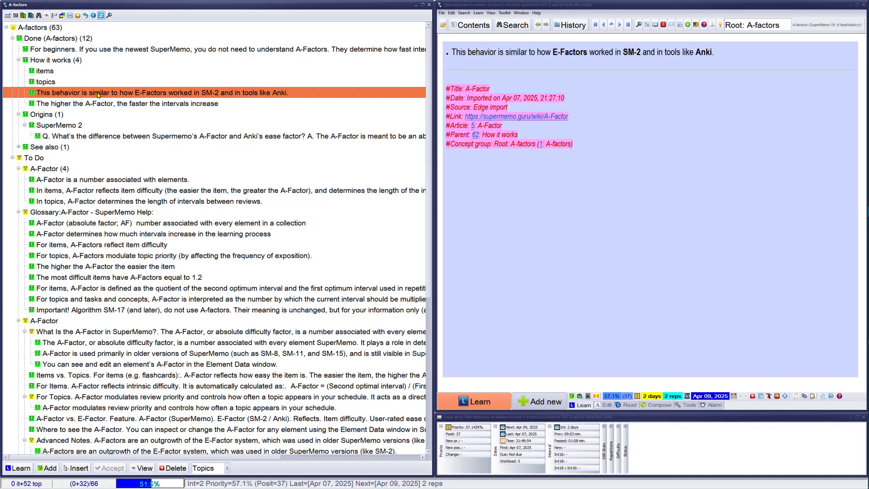
drag(98, 94, 57, 86)
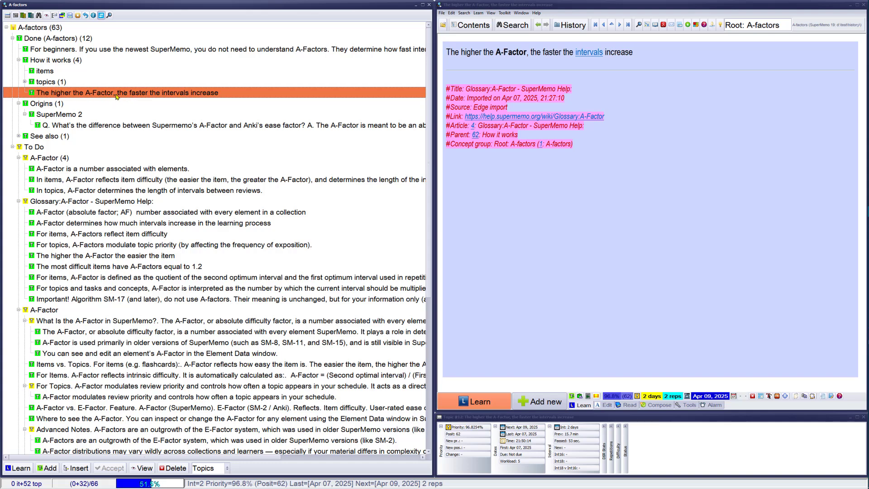
drag(33, 94, 25, 68)
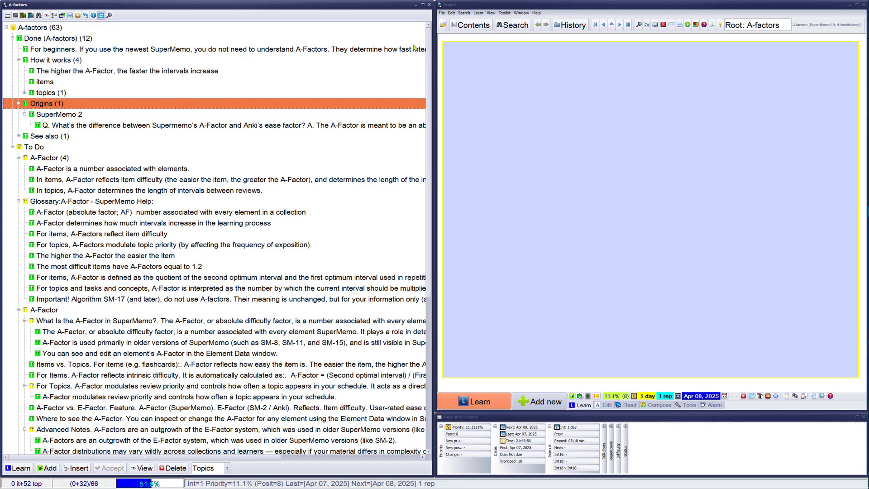
Step: Resume learning and move the definition for topics, tasks and concepts under "topics" in the "How it works" branch
click(493, 403)
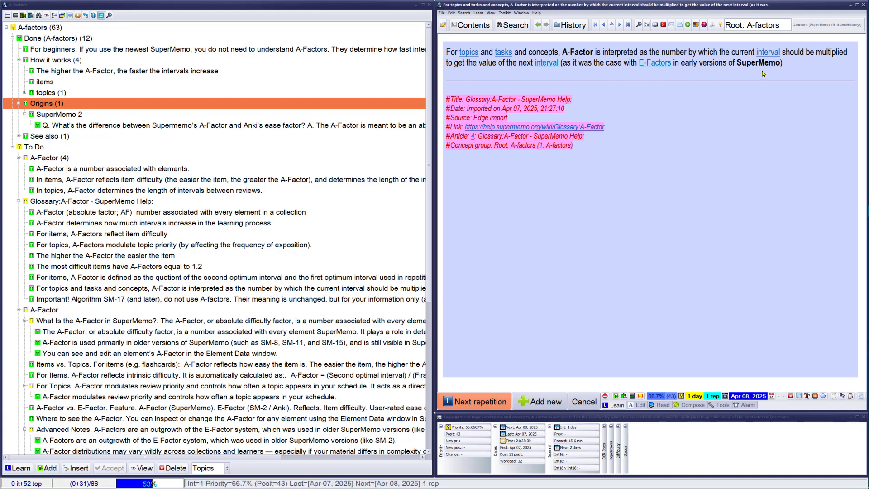
key(alt+c)
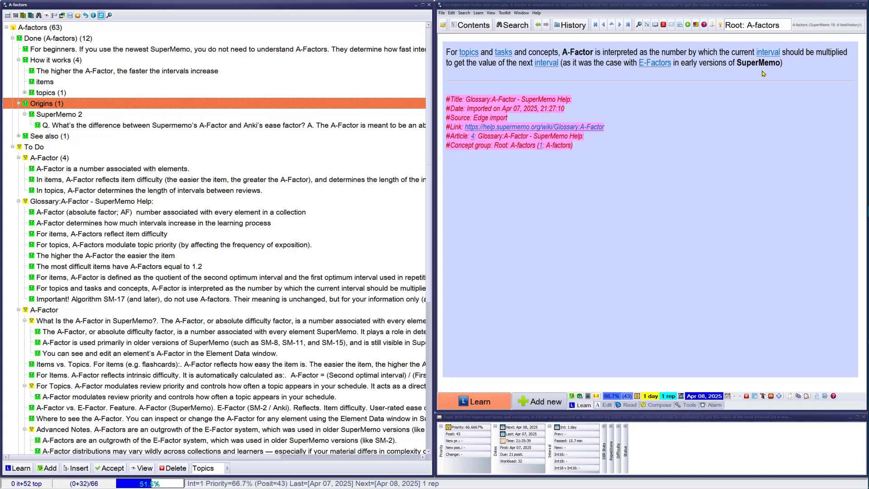
click(45, 93)
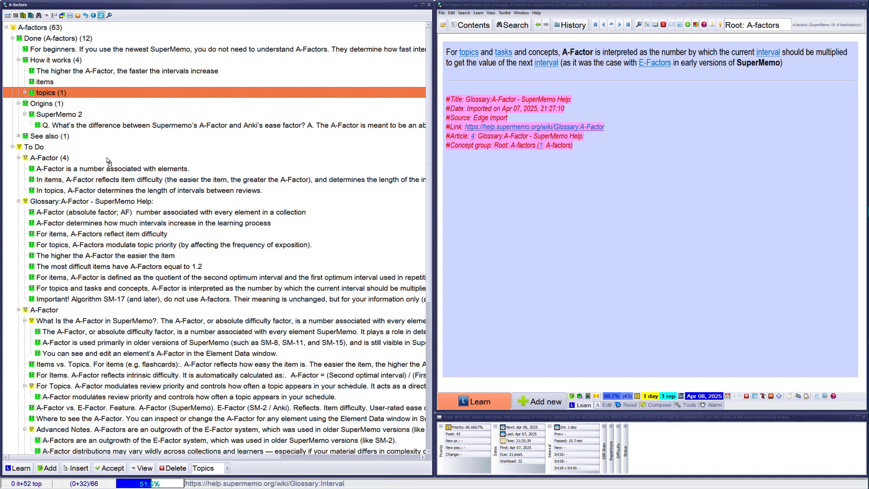
click(113, 469)
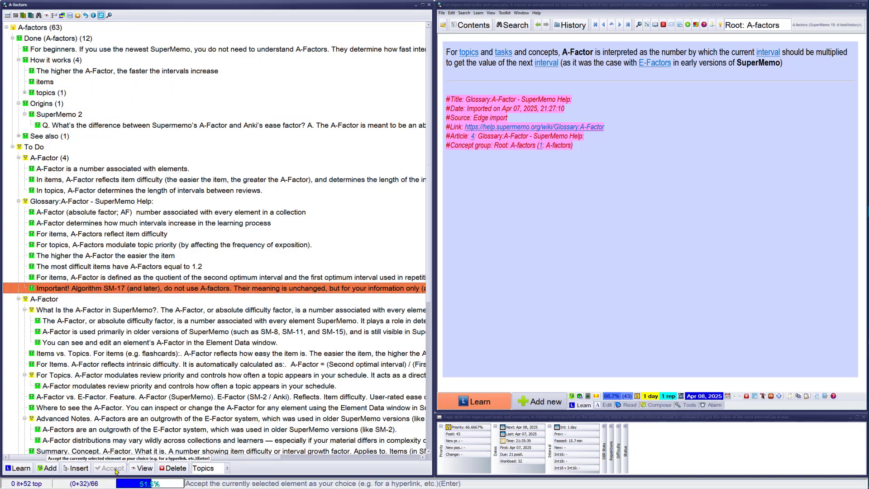
Step: Leave the contents tree and continue the repetitions to the questions on A-Factor examples for easy and hard questions
key(Escape)
key(Return)
key(Return)
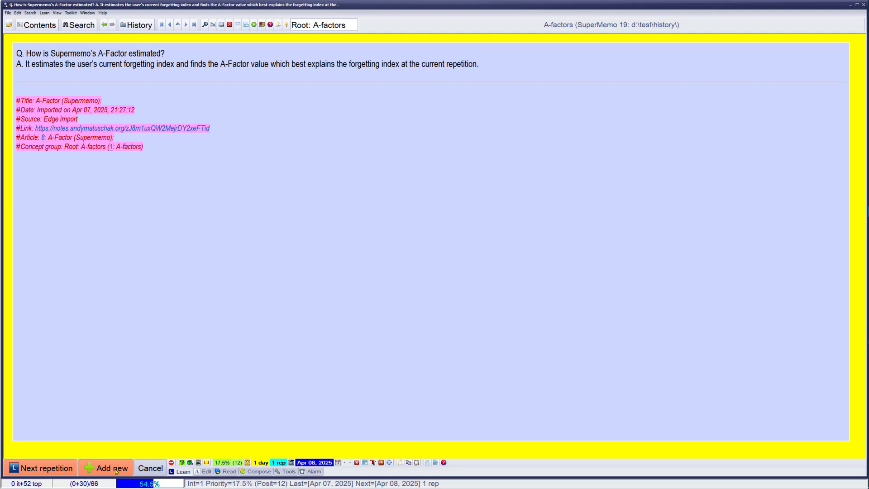
key(Return)
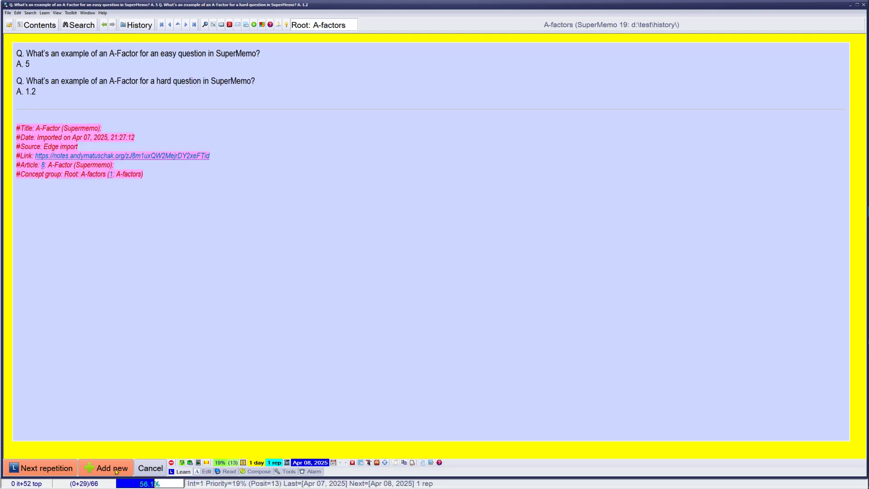
Step: Find all elements containing "1.2" and delete the question-and-answer topic with easy and hard A-Factor examples
key(ctrl+f)
text(1.2)
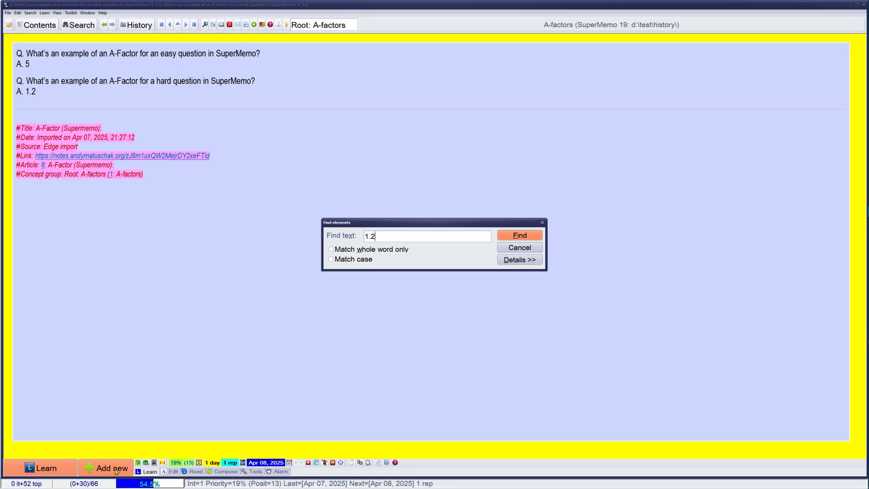
key(Return)
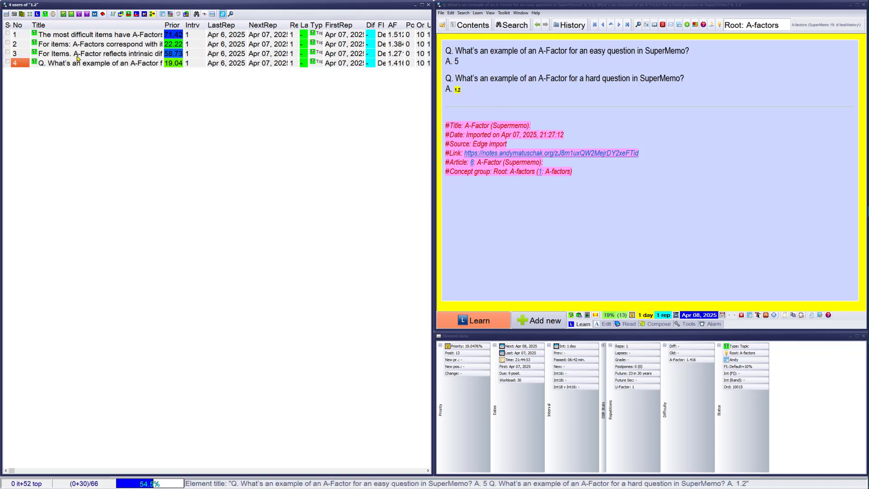
click(83, 35)
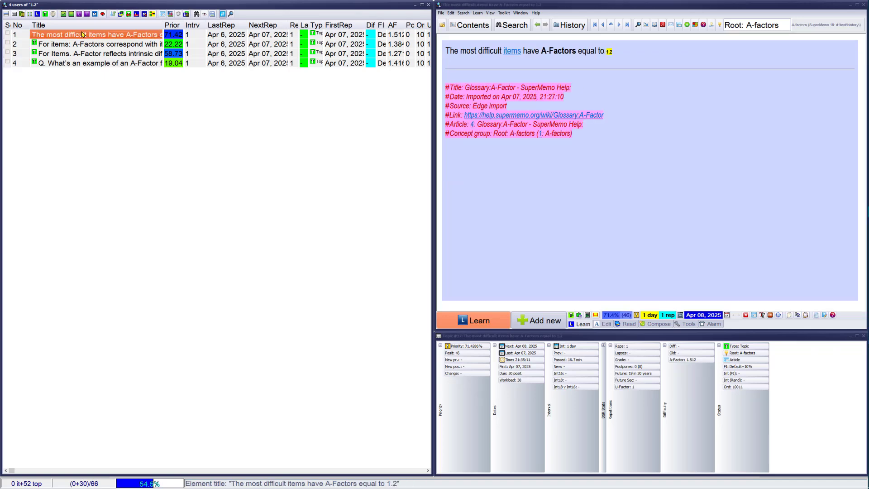
key(Down)
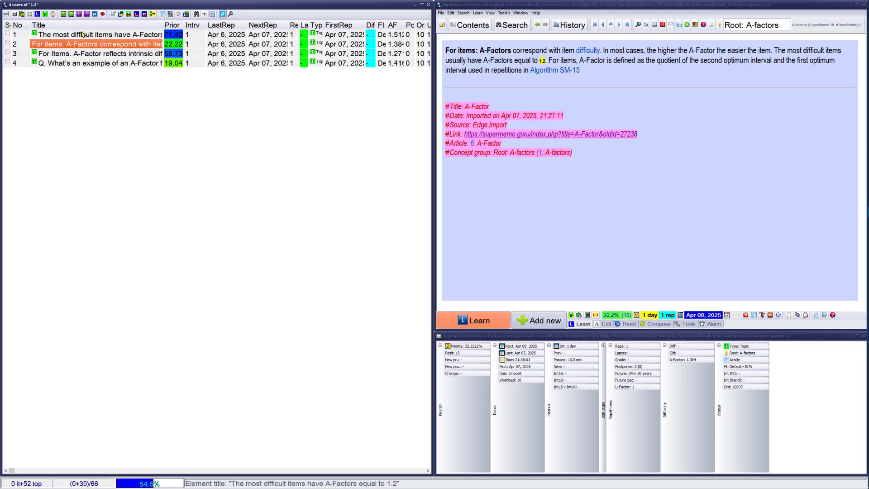
key(Down)
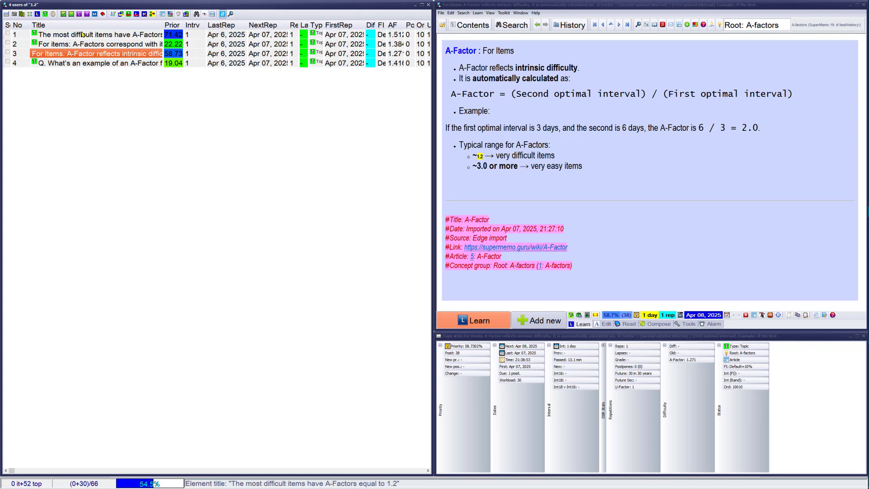
key(Down)
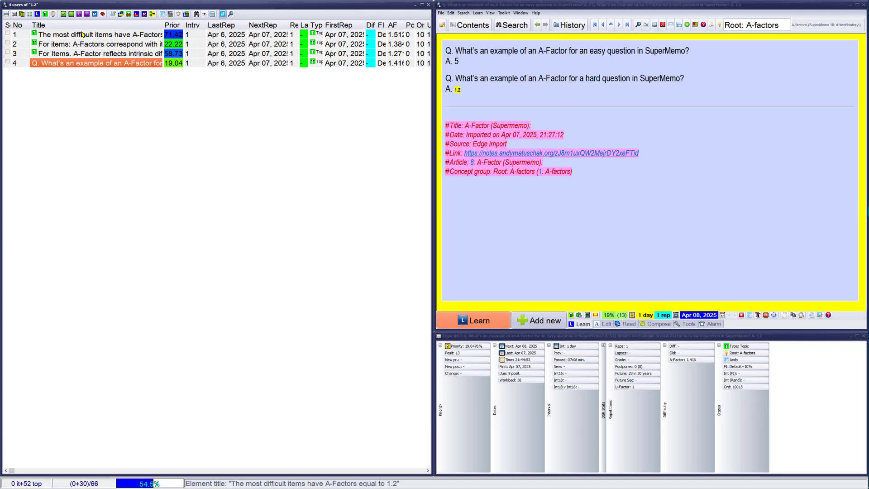
key(Delete)
key(Return)
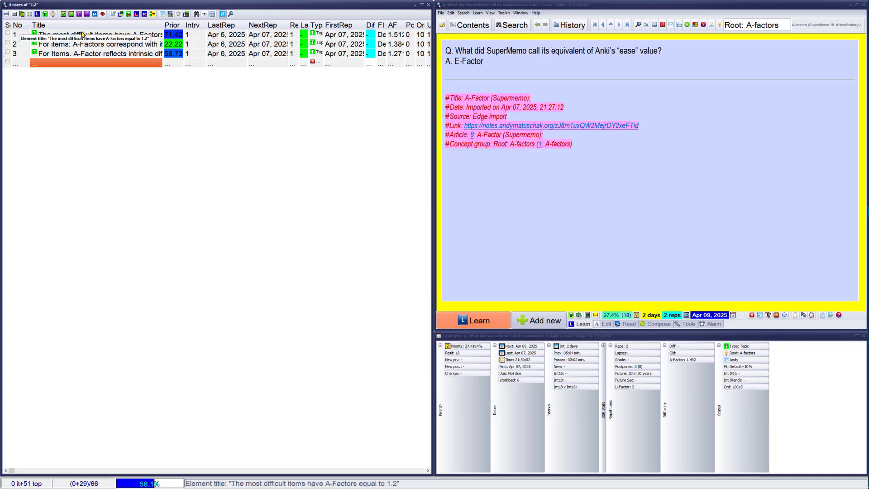
Step: Move the found topic "For items: A-Factors correspond with item difficulty" under "items" in the "How it works" branch
key(Up)
key(Up)
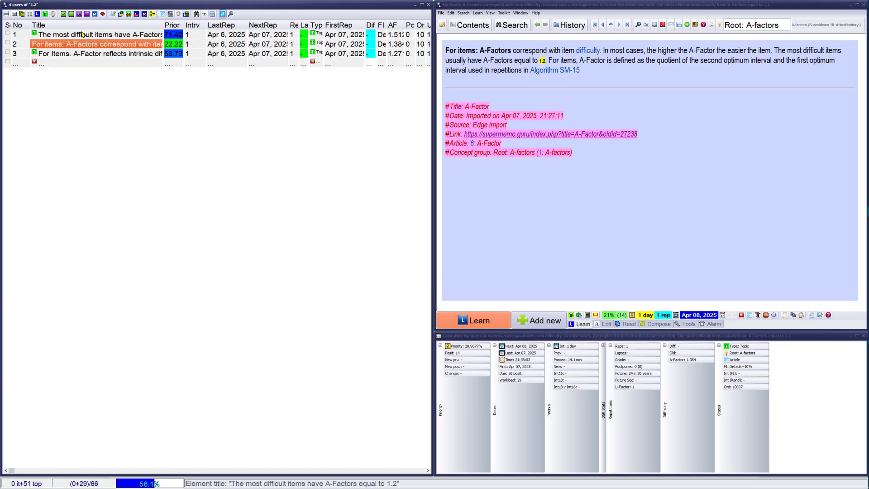
key(Up)
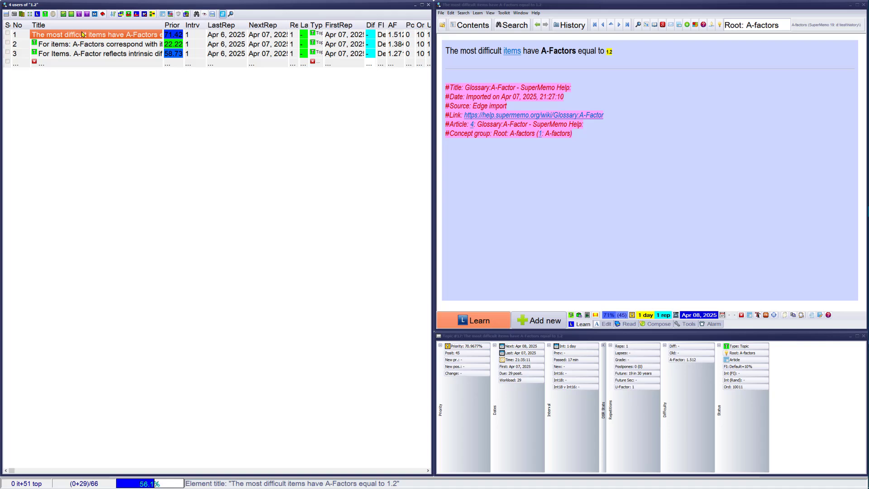
key(Down)
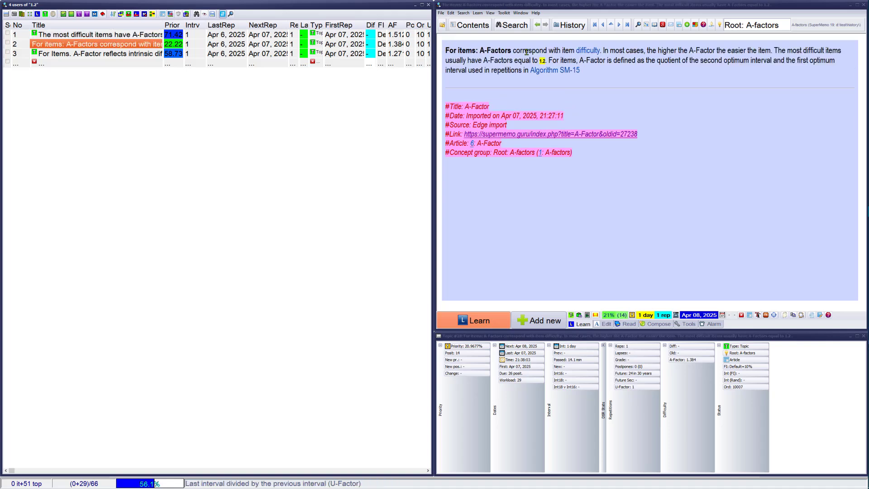
key(ctrl+F5)
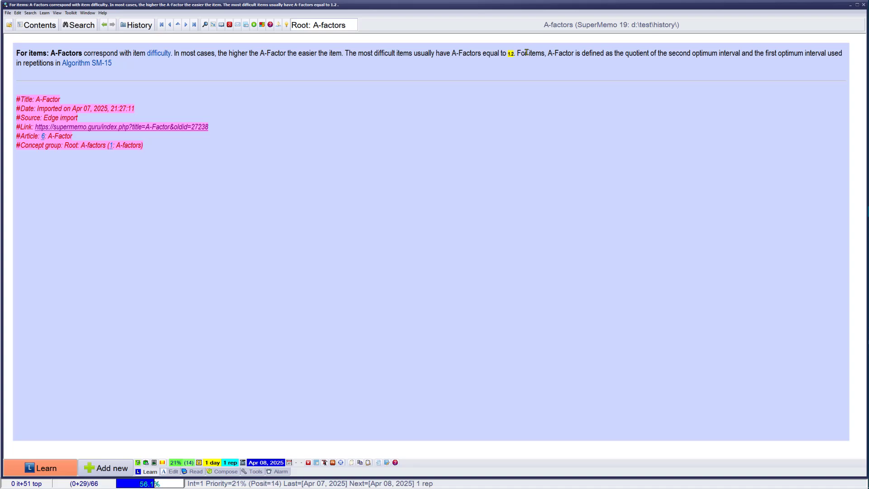
key(F5)
key(alt+c)
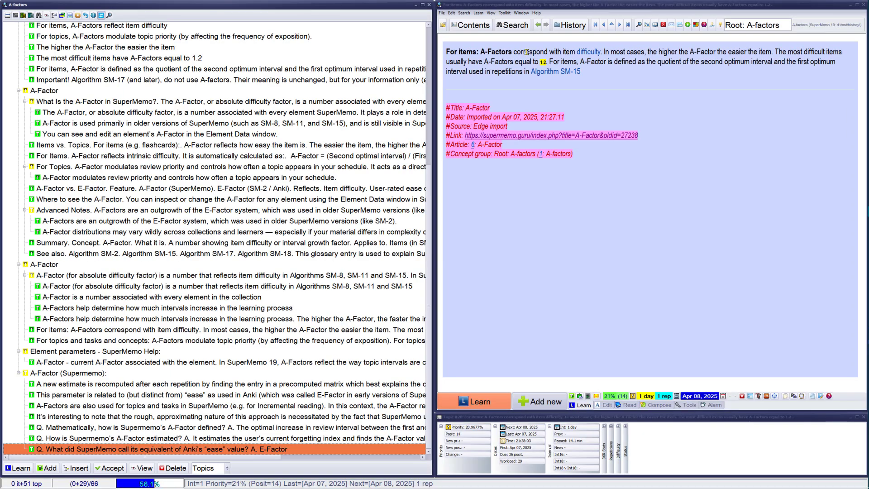
scroll(35, 141, up, 5)
scroll(36, 140, up, 2)
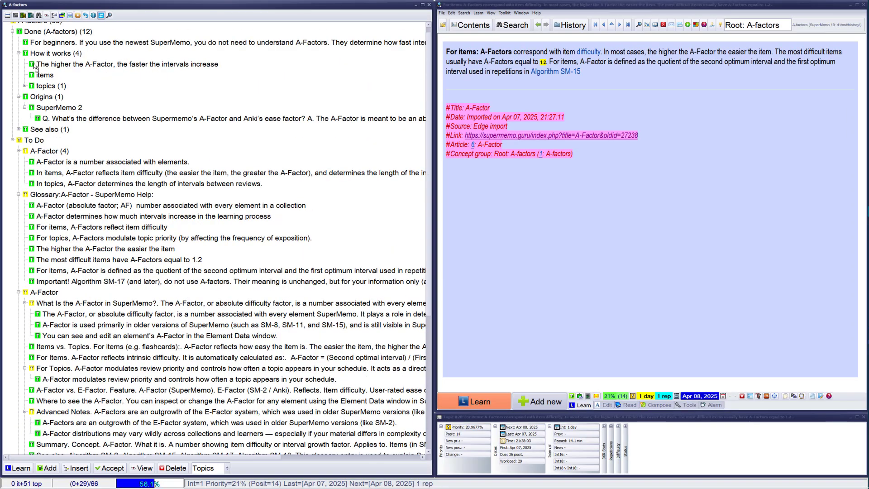
click(50, 77)
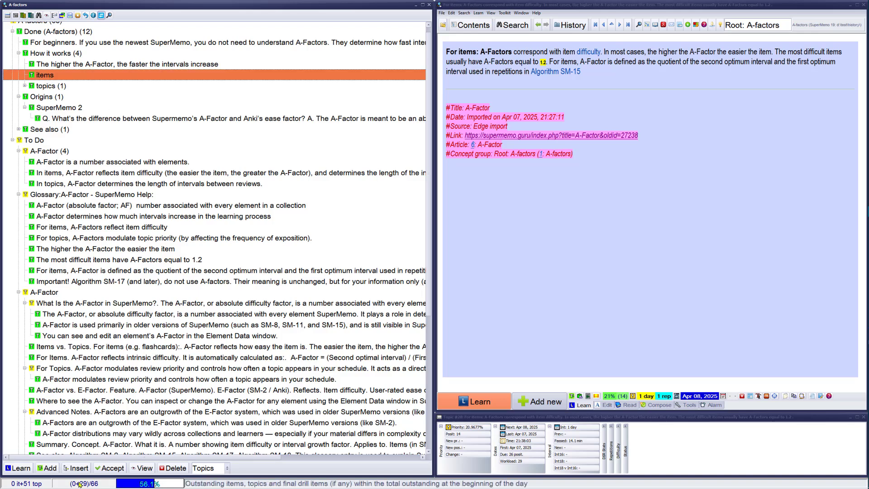
click(112, 469)
key(Escape)
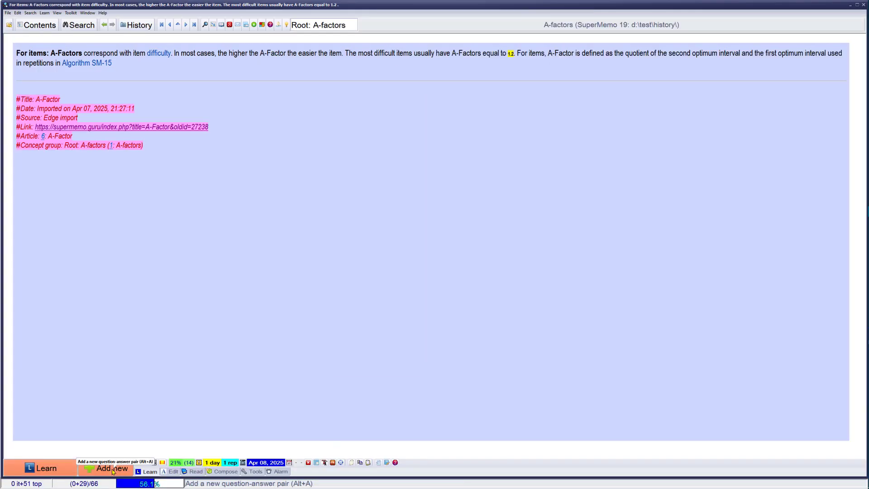
Step: Reopen the last search results and delete the topic "The most difficult items have A-Factors equal to 1.2"
key(alt+v)
key(s)
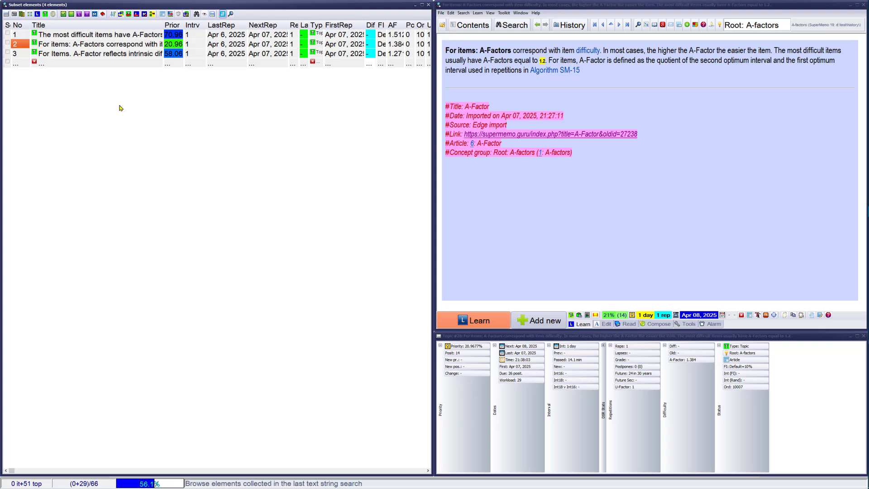
click(127, 35)
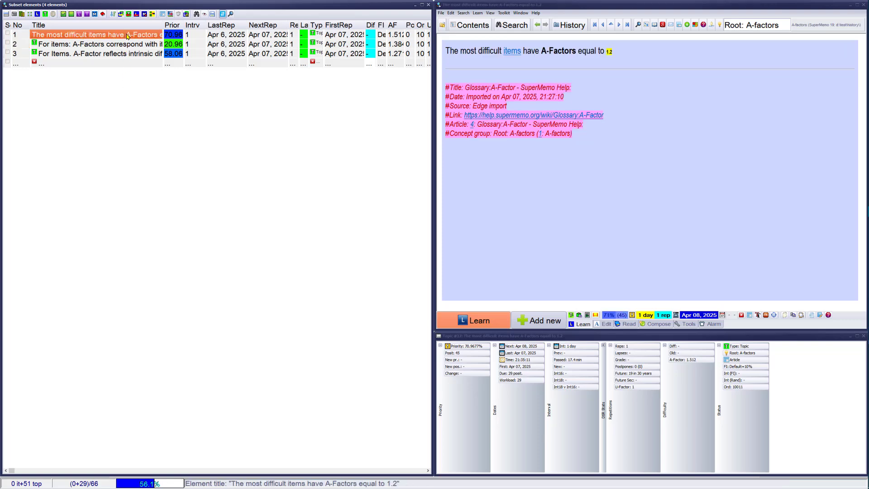
key(Down)
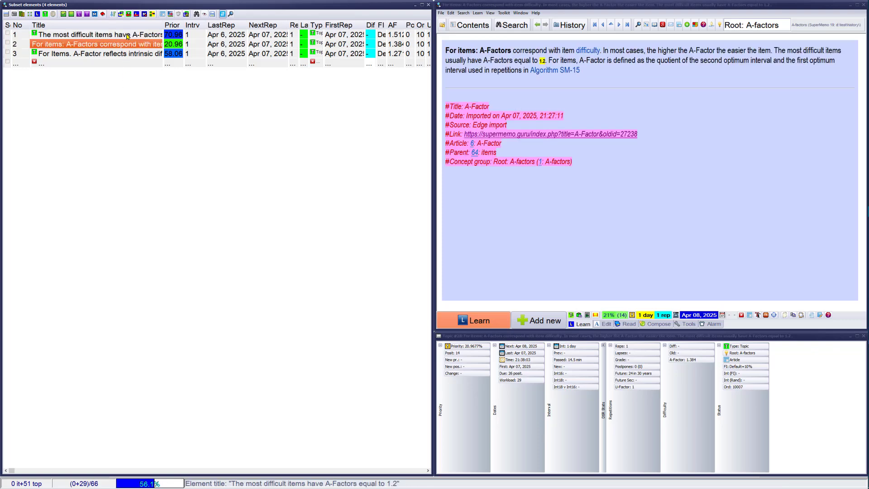
key(Down)
key(Up)
key(Up)
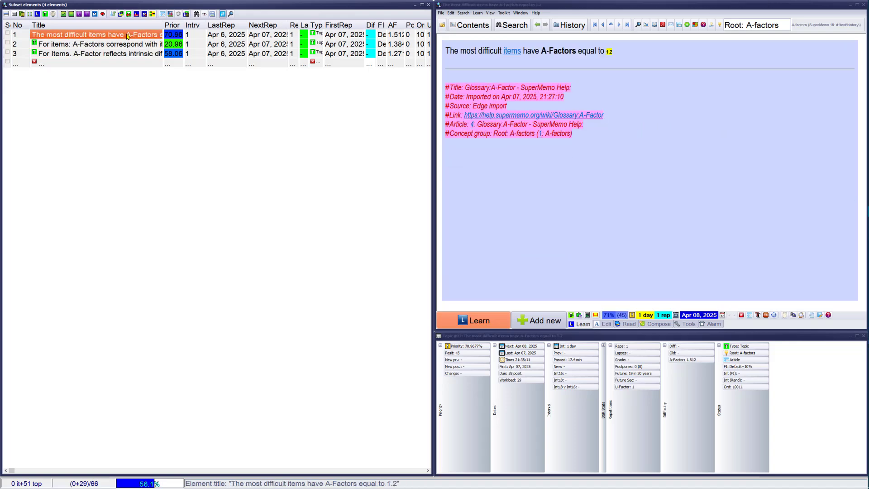
key(Delete)
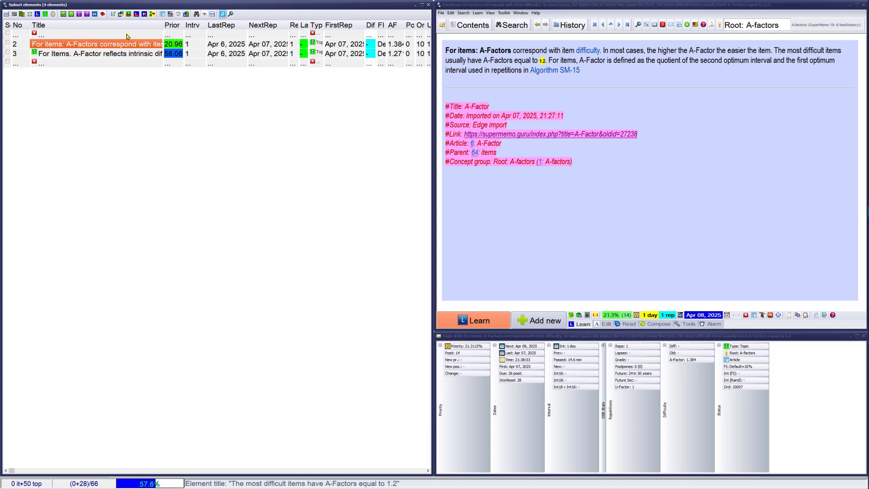
Step: Open the next found topic, "For Items. A-Factor reflects intrinsic difficulty", and shorten its first two bullets to "A-Factor is calculated as:"
key(Down)
key(Escape)
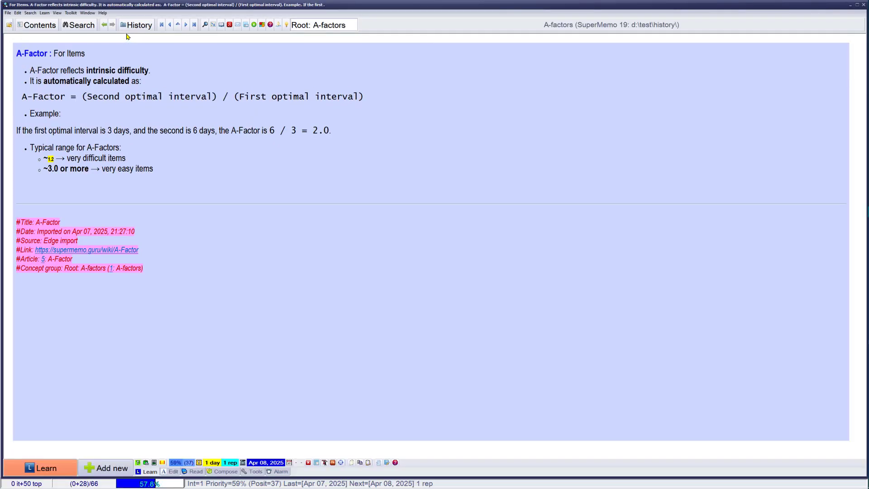
click(59, 66)
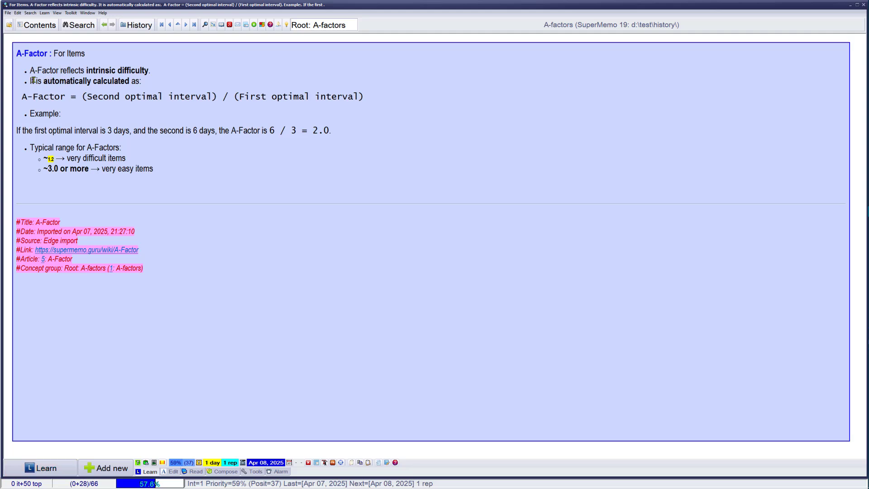
drag(33, 81, 53, 73)
key(Delete)
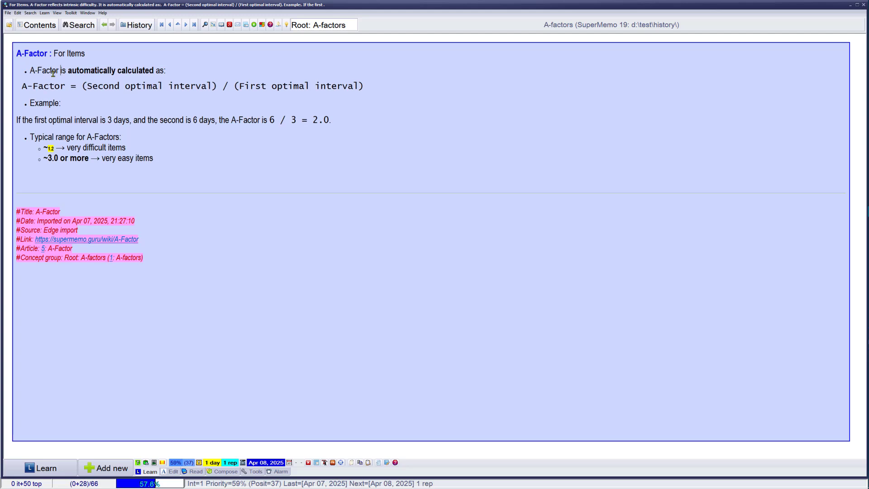
key(ctrl+shift+Right)
key(Delete)
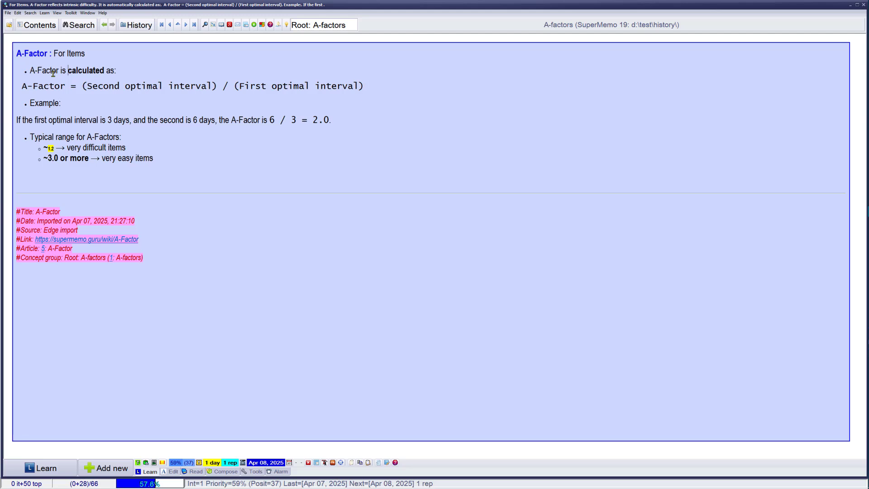
Step: Delete the worked example with its bullet so "Typical range for A-Factors:" directly follows the formula
key(Delete)
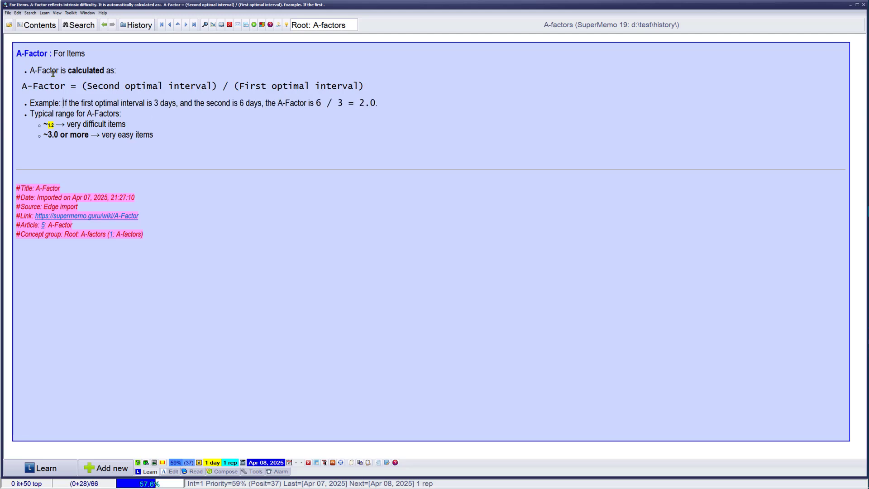
key(Down)
key(Return)
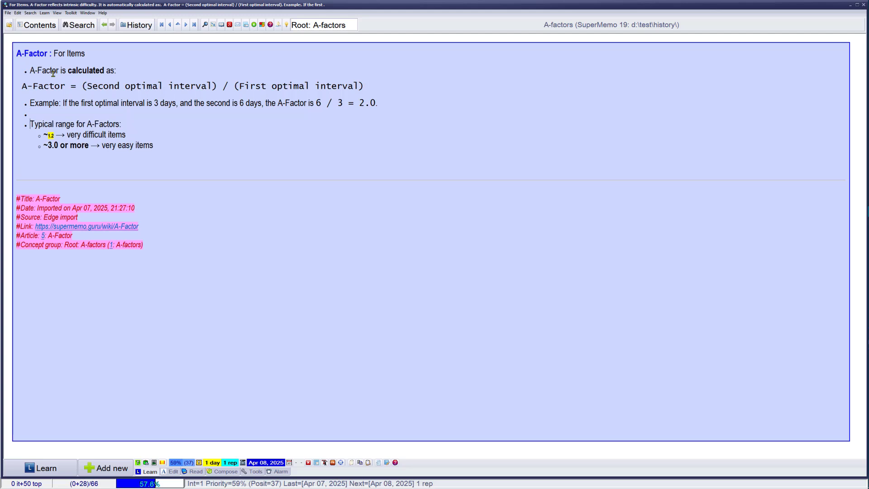
key(Up)
key(shift+Home)
key(BackSpace)
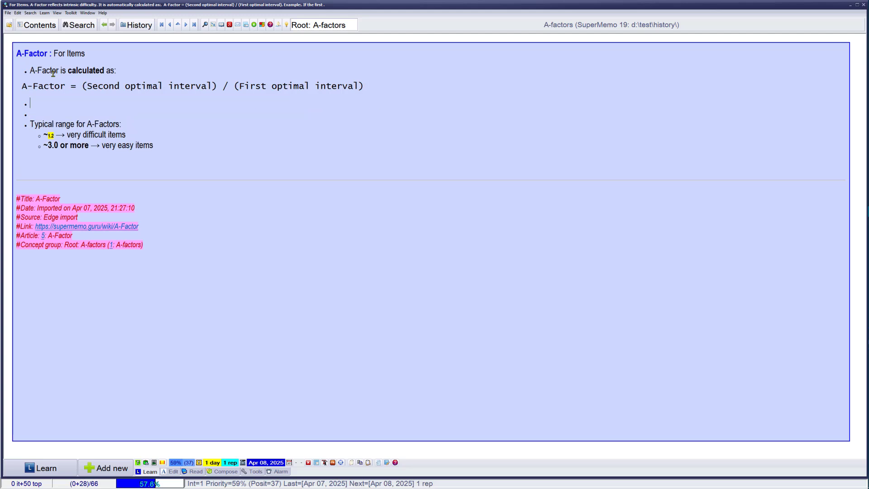
key(BackSpace)
key(Delete)
key(Delete)
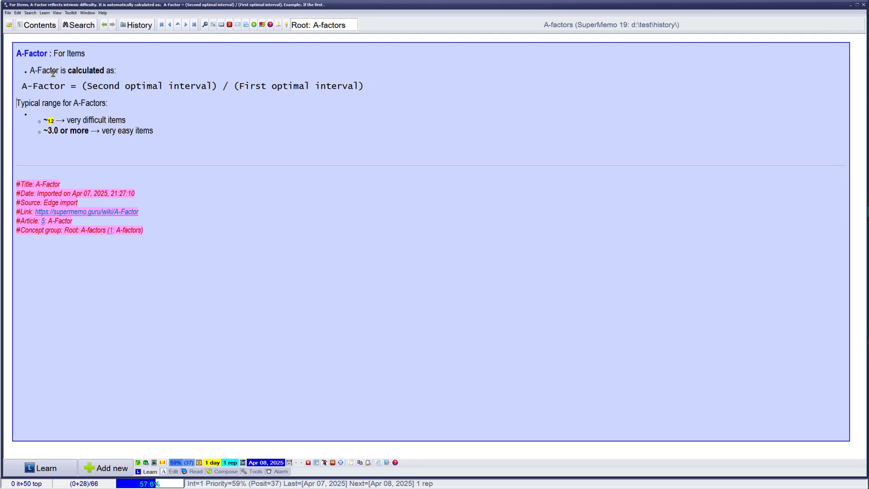
Step: Search all elements for the text "6.0" and for "5.0"
key(Escape)
key(ctrl+f)
text(6.)
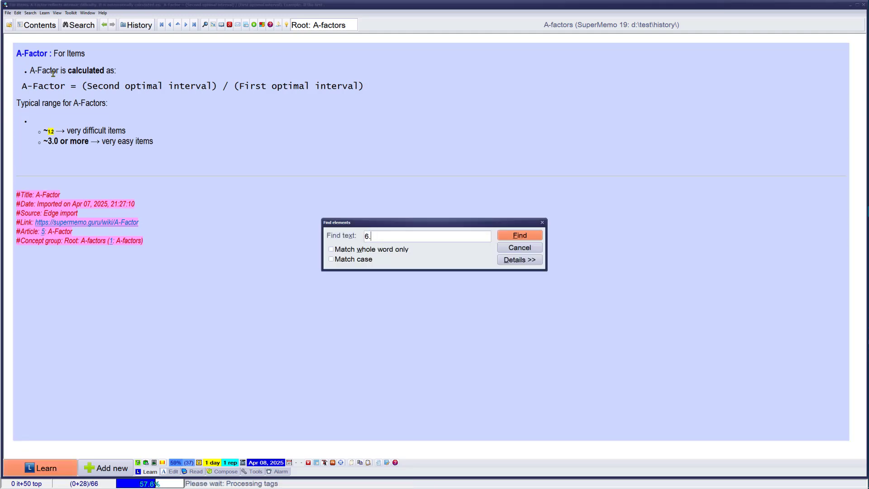
text(6)
key(Return)
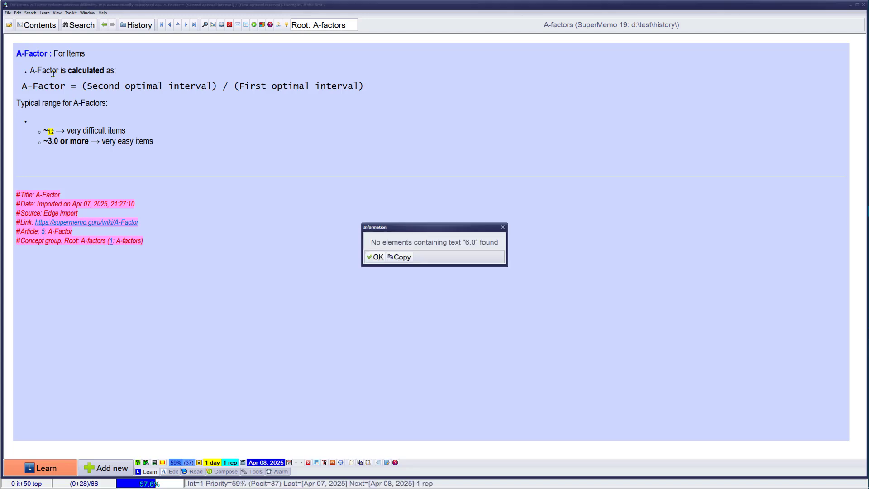
key(Return)
key(ctrl+f)
text(5.0)
key(Return)
key(Return)
Step: Search all elements for "6" and for "5", and return from the results to the "For Items" topic
key(ctrl+f)
text(6)
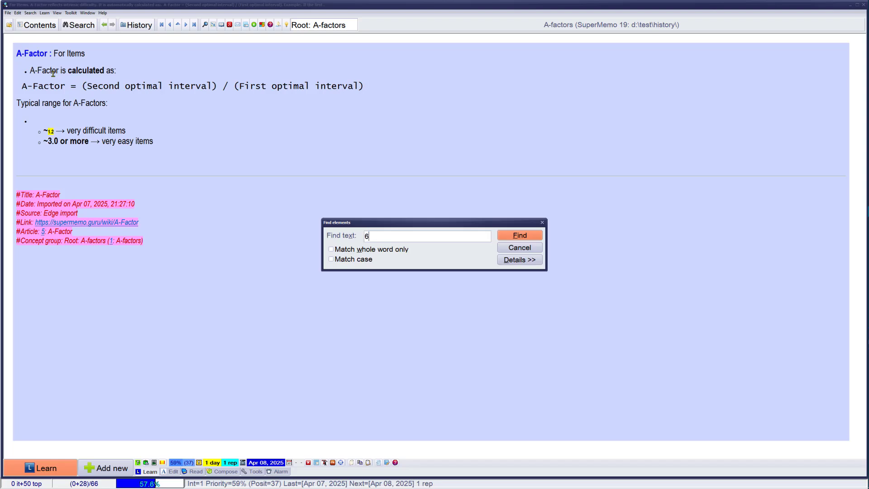
key(Return)
key(Return)
key(ctrl+f)
text(5)
key(Return)
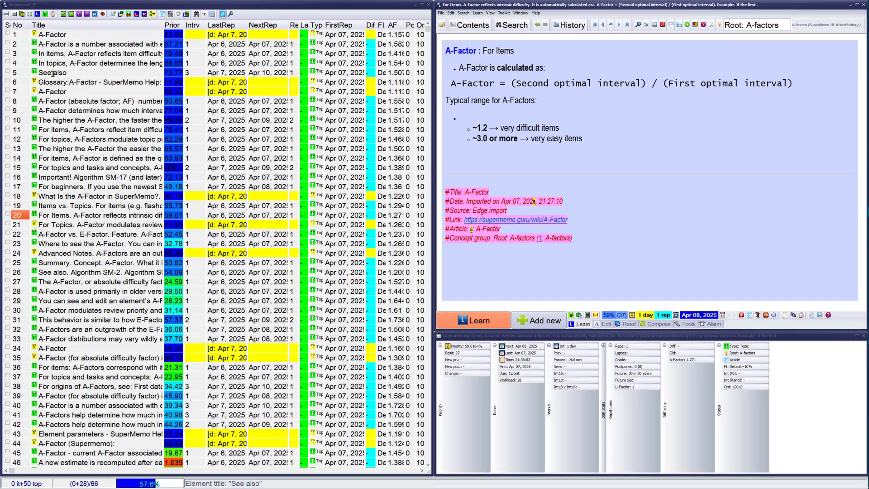
key(Escape)
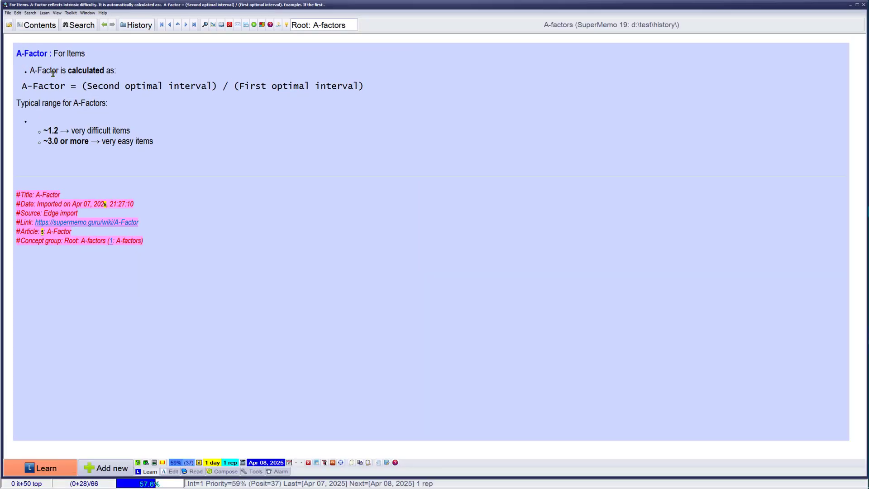
Step: Extract the "A-Factor is calculated as:" line together with its interval formula as a new topic
key(Down)
key(shift+Down)
key(shift+End)
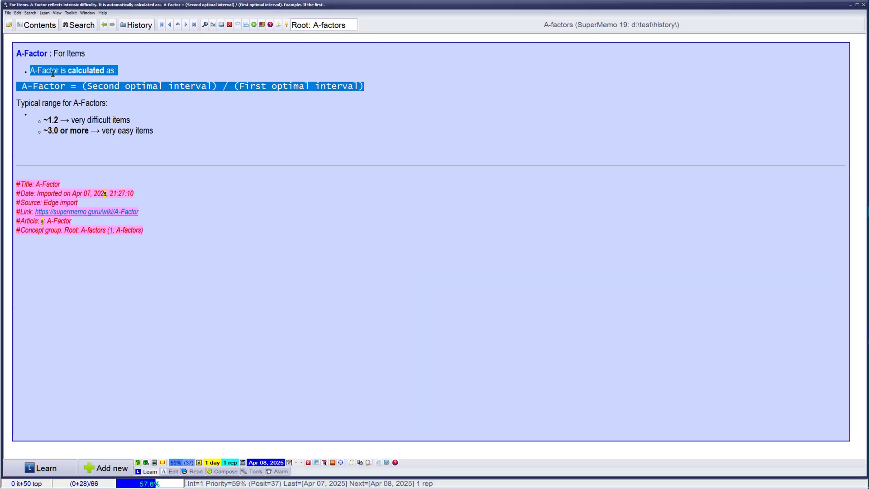
key(alt+x)
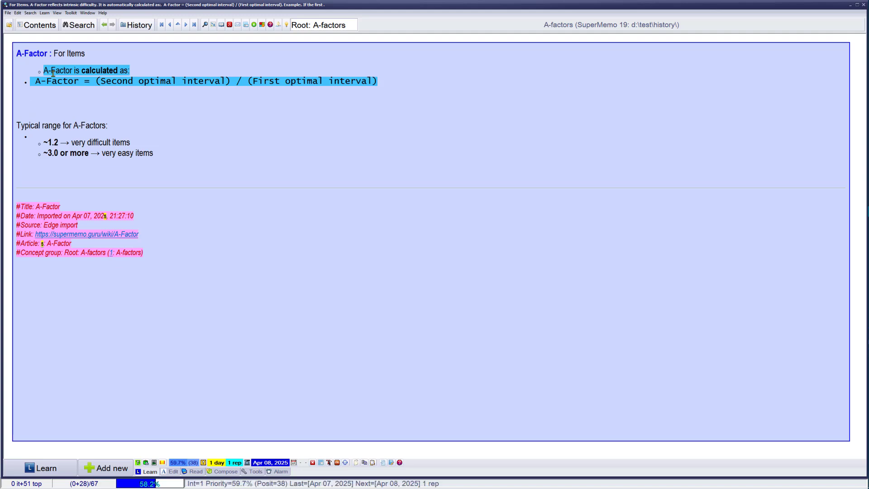
Step: Extract the "Typical range for A-Factors" list as a new topic and mark the parent "For Items" topic as done
key(shift+Down)
key(shift+Down)
key(shift+Down)
key(shift+Down)
key(shift+Down)
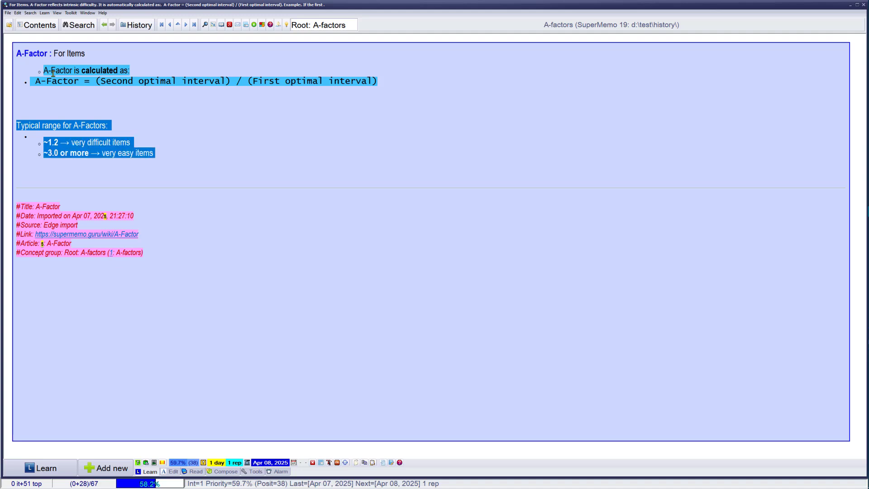
key(alt+x)
key(ctrl+shift+Return)
key(Return)
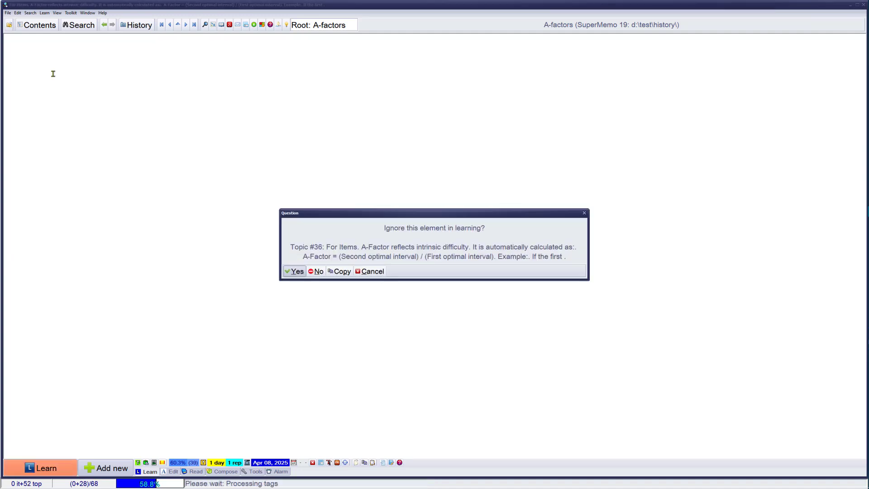
key(Return)
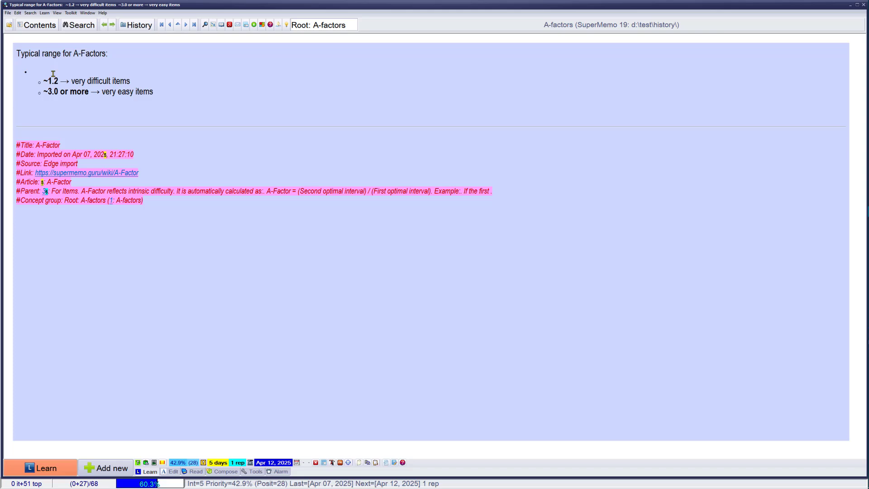
Step: Move the extracted "Typical range for A-Factors" and "A-Factor is calculated as" topics under "items" in the "How it works" branch
key(ctrl+F5)
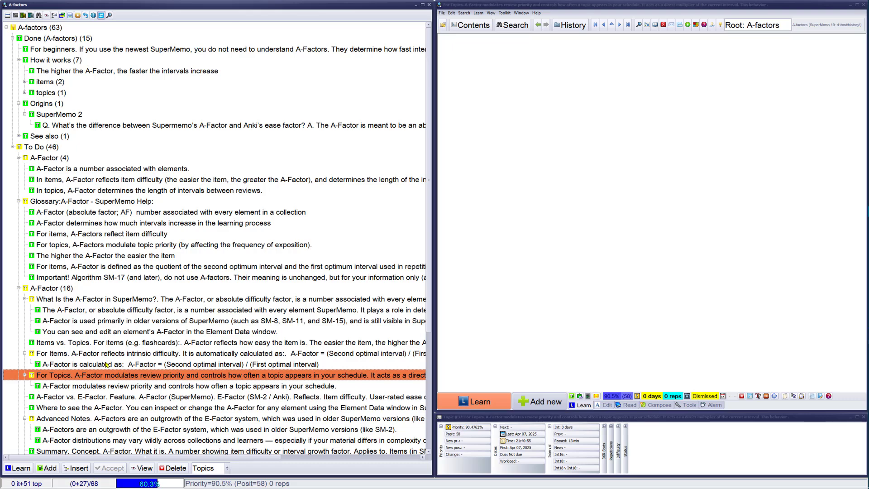
click(107, 365)
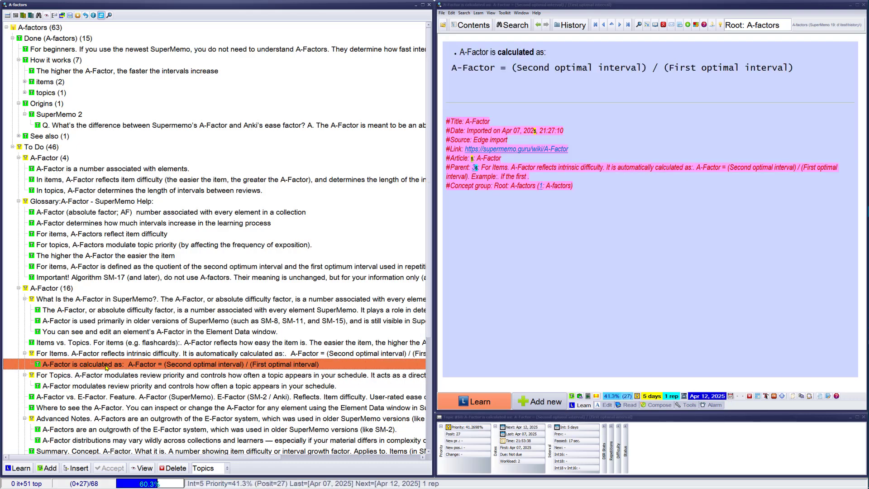
click(25, 82)
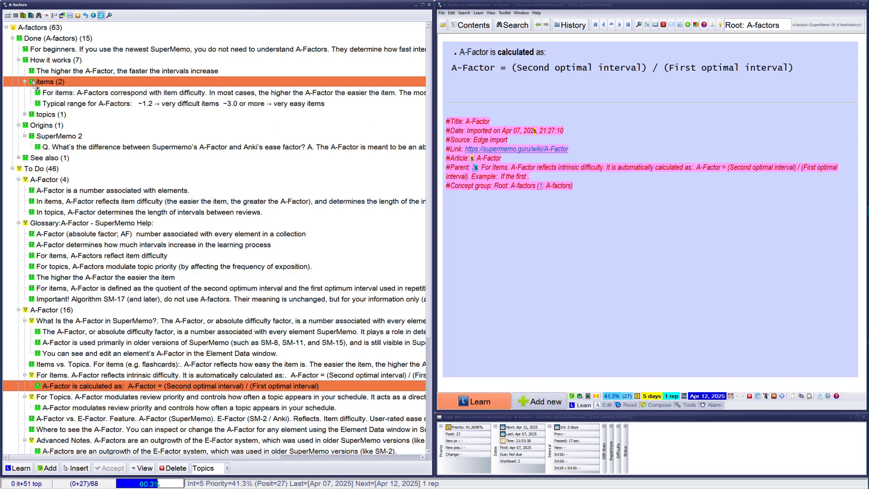
drag(33, 90, 32, 89)
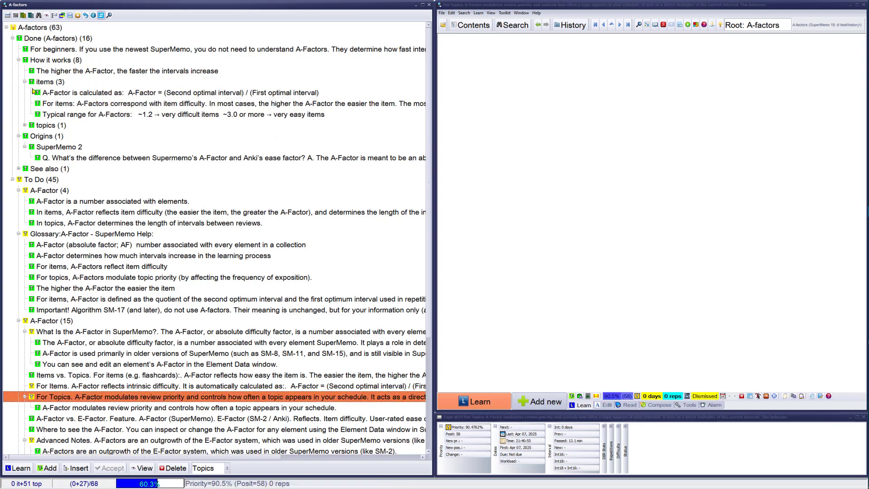
Step: Resume the review and move the topic listing related SM algorithms under "See also" in the Done branch
key(ctrl+l)
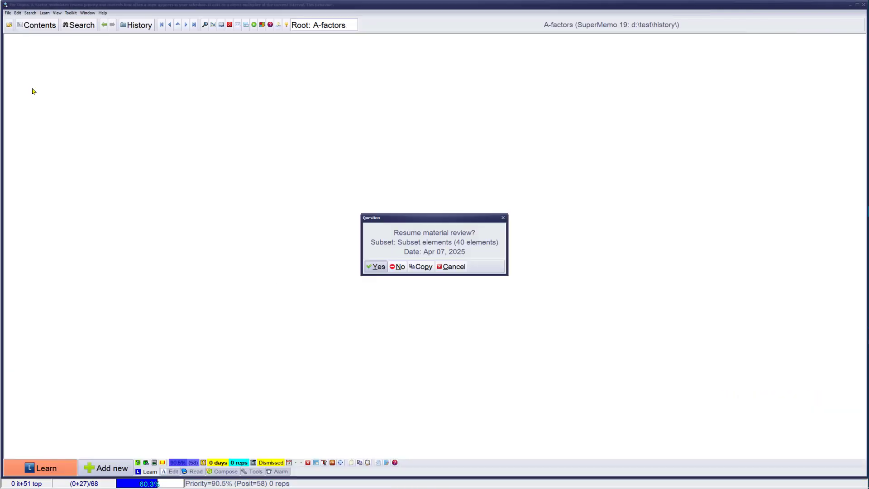
key(Return)
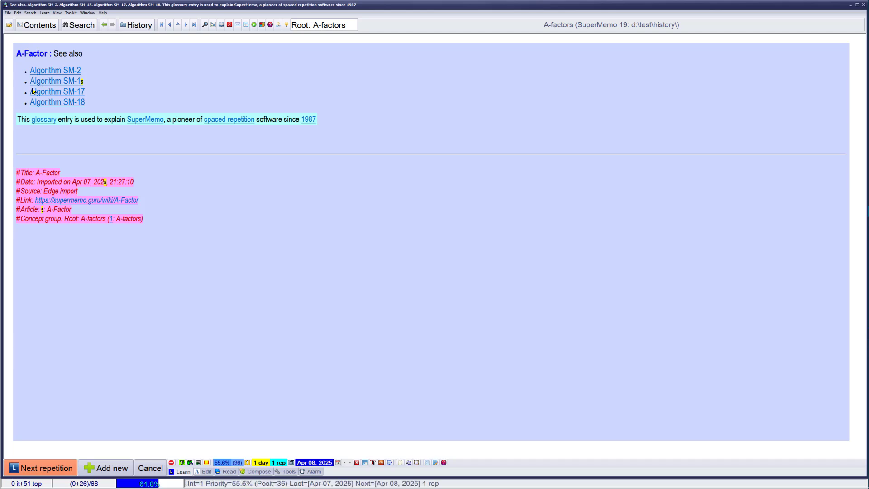
key(Escape)
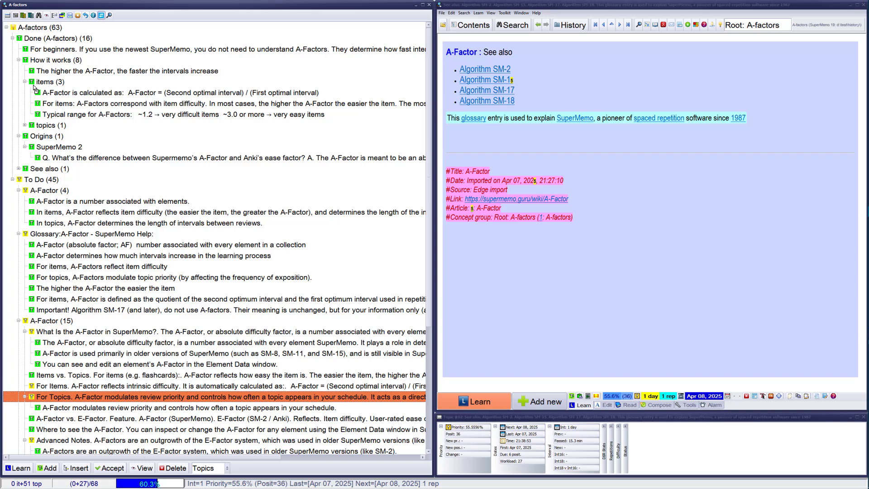
click(47, 170)
click(90, 472)
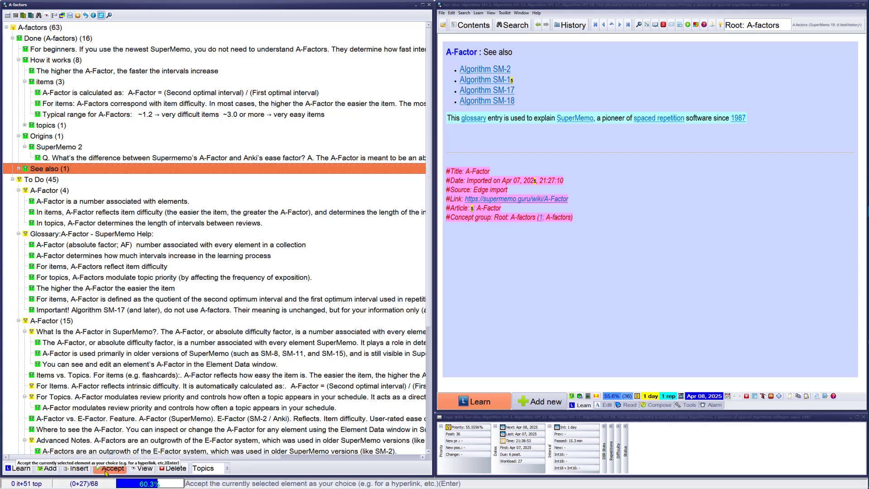
key(ctrl+F5)
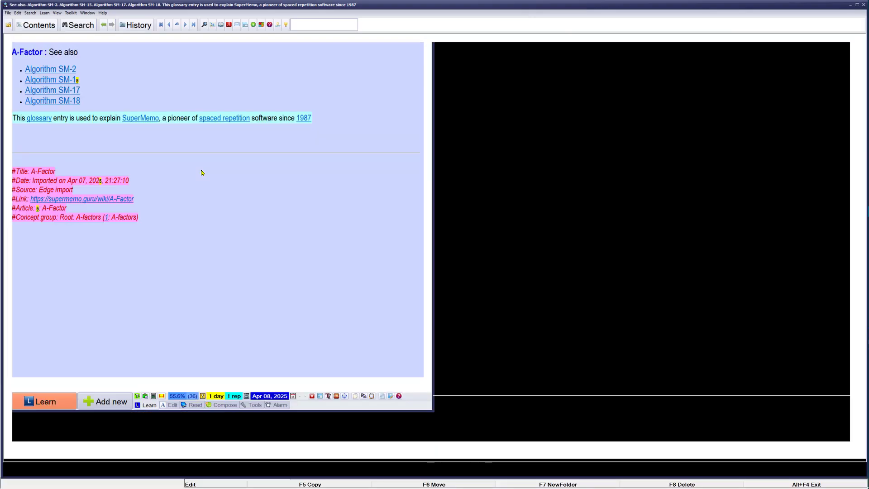
Step: Continue the review and move "For topics, A-Factors modulate topic priority" under "topics" in the "How it works" branch
key(ctrl+l)
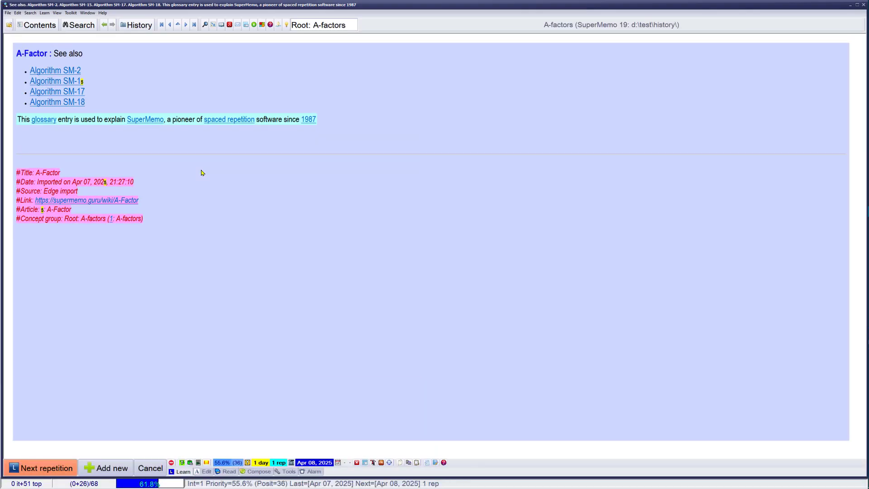
key(Return)
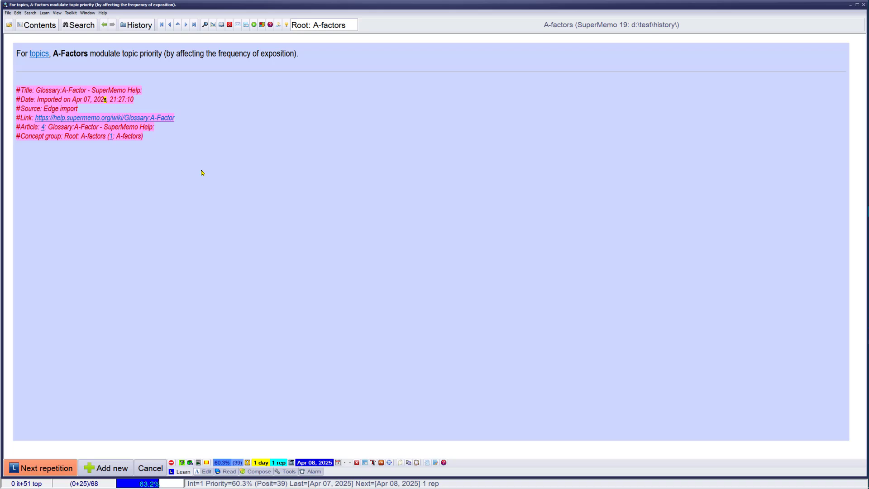
key(F5)
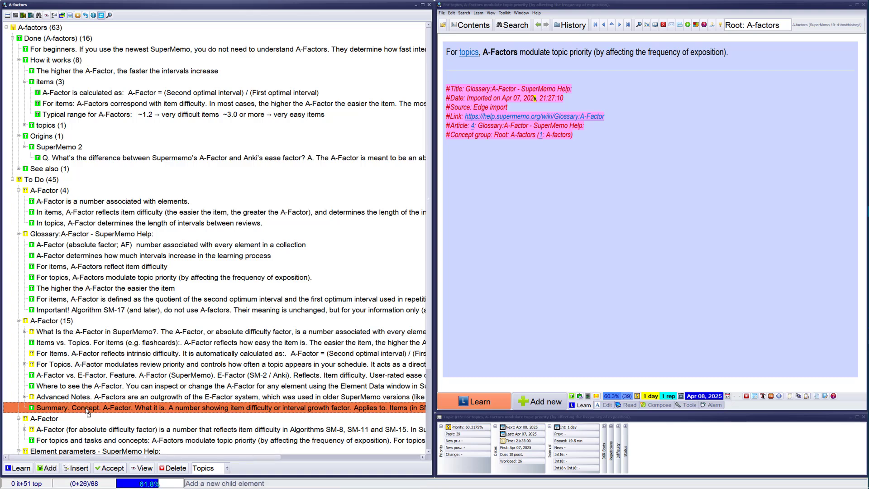
click(48, 126)
click(108, 468)
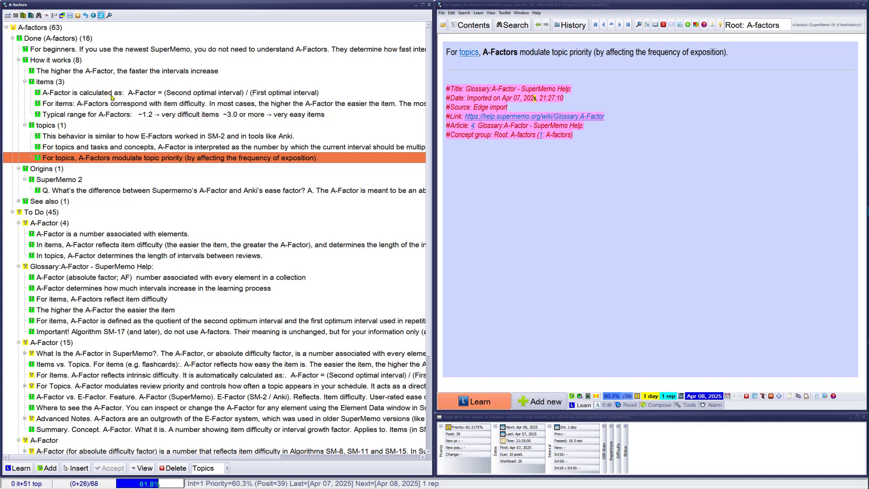
Step: Continue to the topic comparing A-Factor with Anki's "ease" and reschedule it with an interval of 1 day
key(ctrl+l)
key(Return)
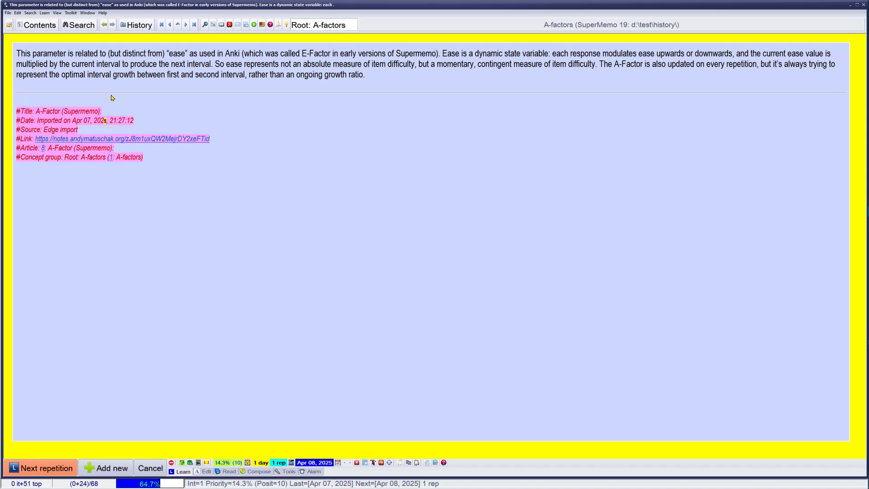
key(ctrl+shift+r)
text(1)
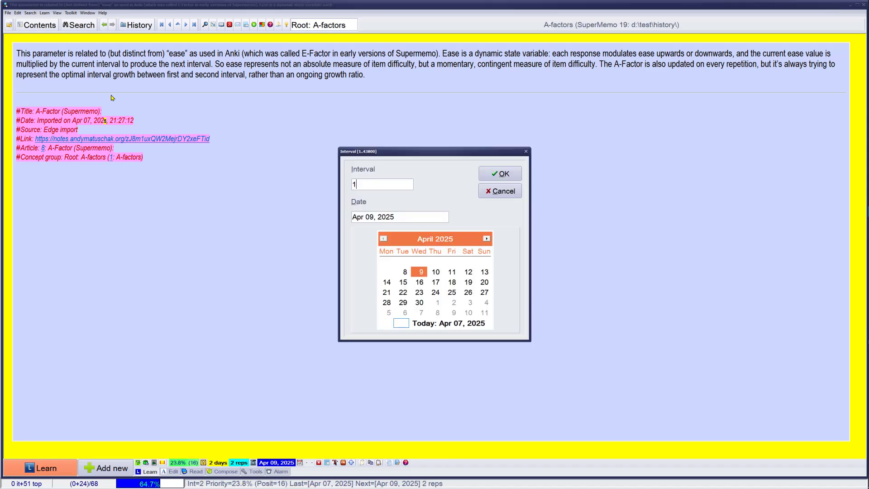
key(Return)
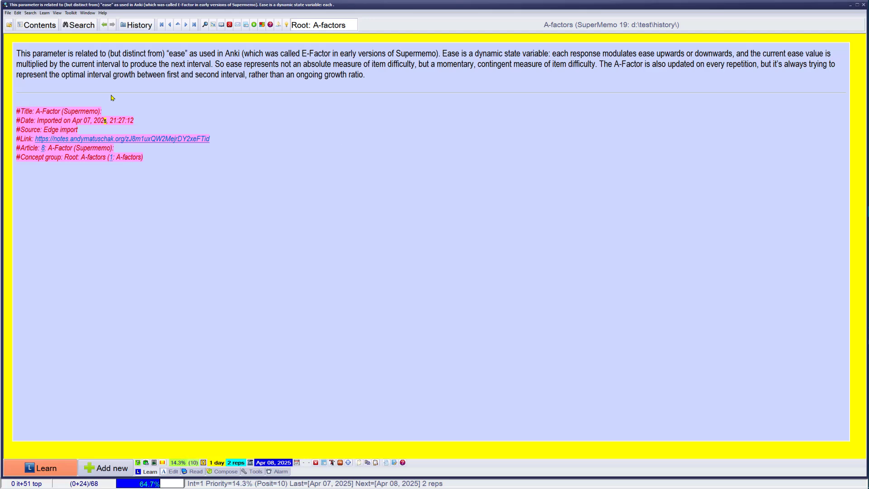
Step: Move the topic "You can see and edit an element's A-Factor in the Element Data window" directly into the Done branch
key(Return)
key(alt+c)
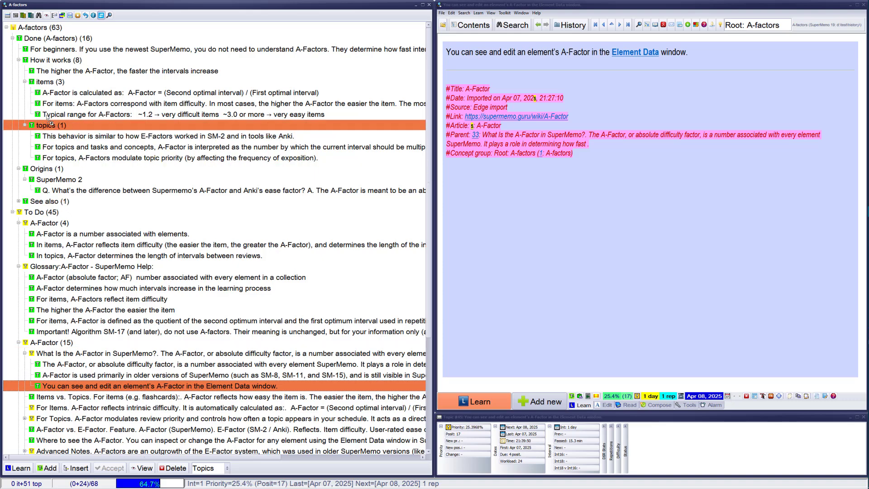
drag(49, 120, 69, 61)
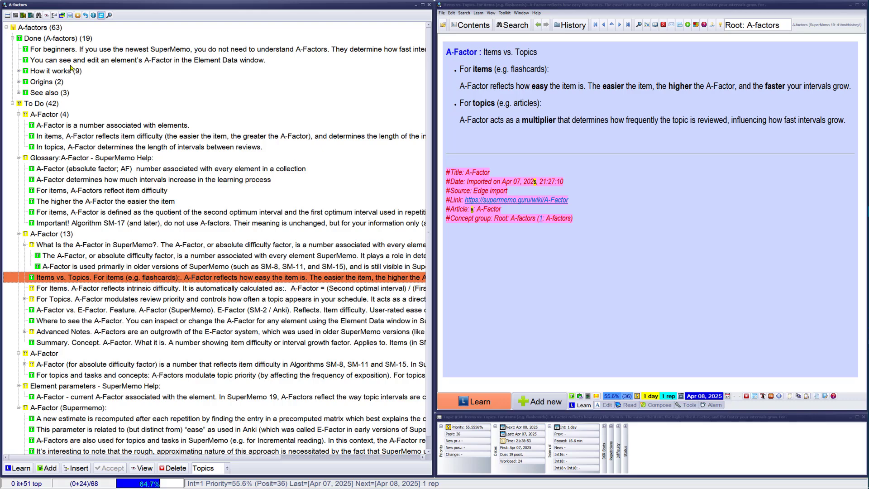
Step: Continue the review and move "A-Factors are also used for topics and tasks in SuperMemo" under "topics" in the "How it works" branch
key(ctrl+l)
key(Return)
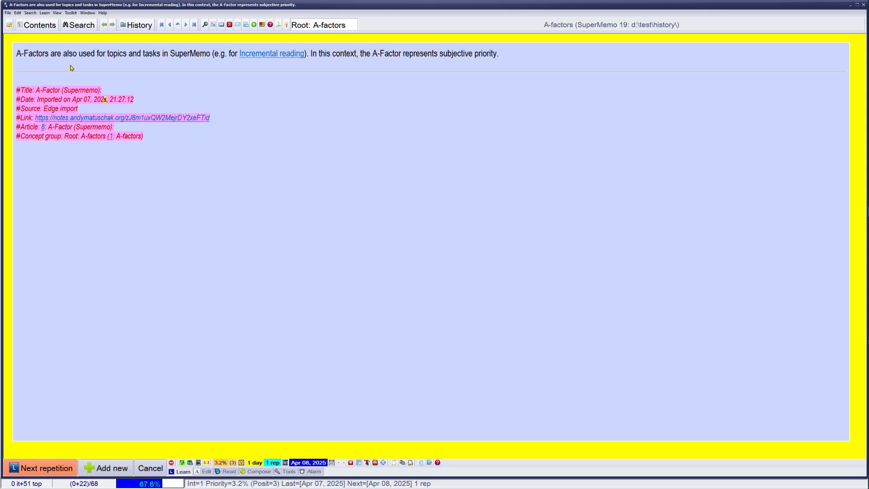
key(alt+c)
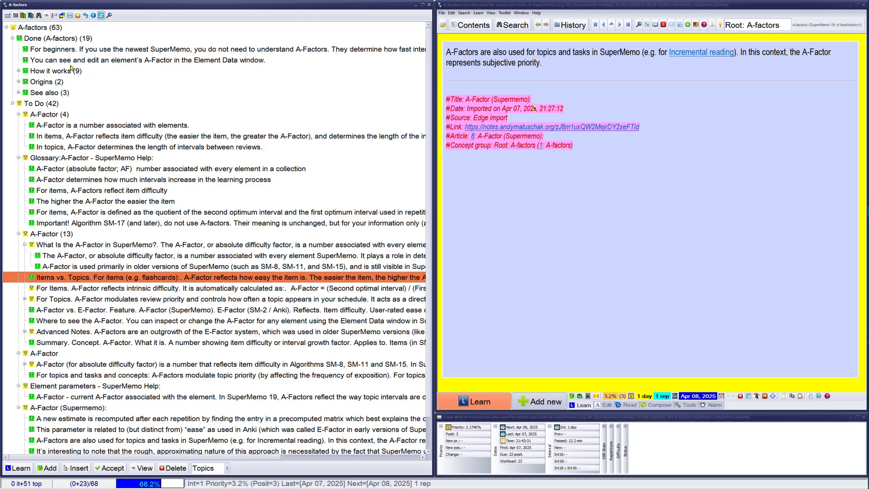
click(19, 71)
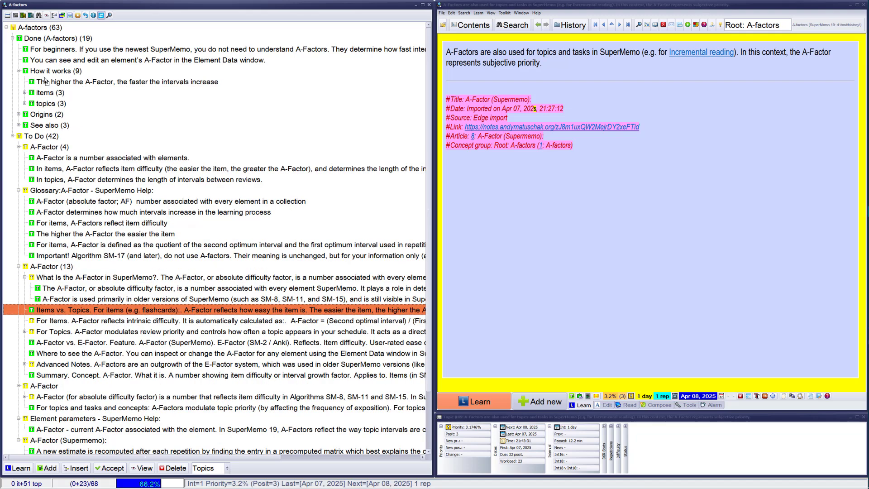
click(50, 104)
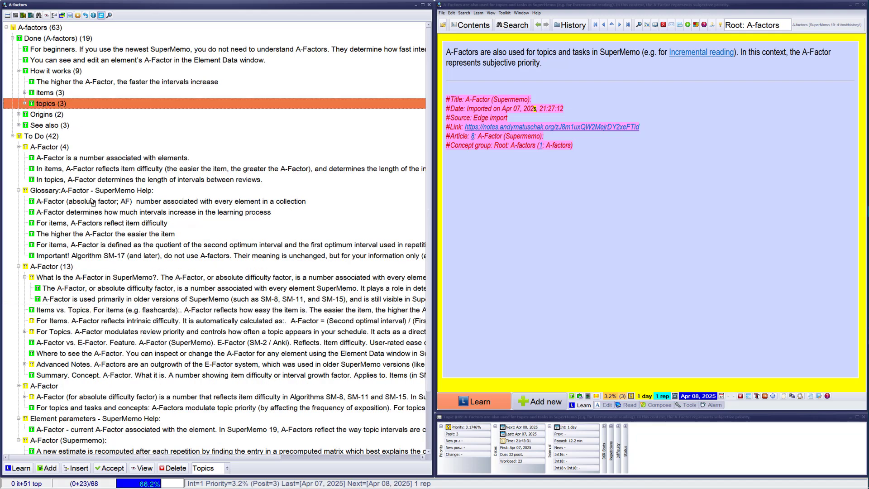
click(109, 470)
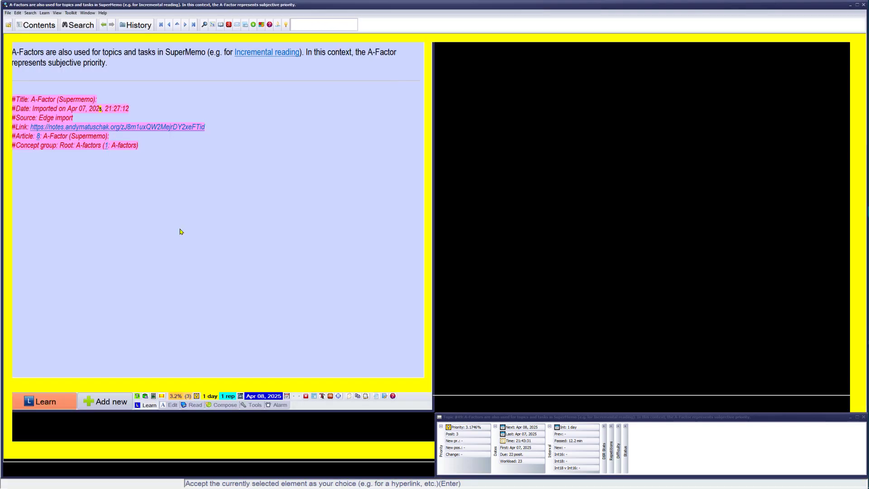
Step: Continue the review and reword the next topic to "A-Factor is a number associated with all elements."
key(ctrl+l)
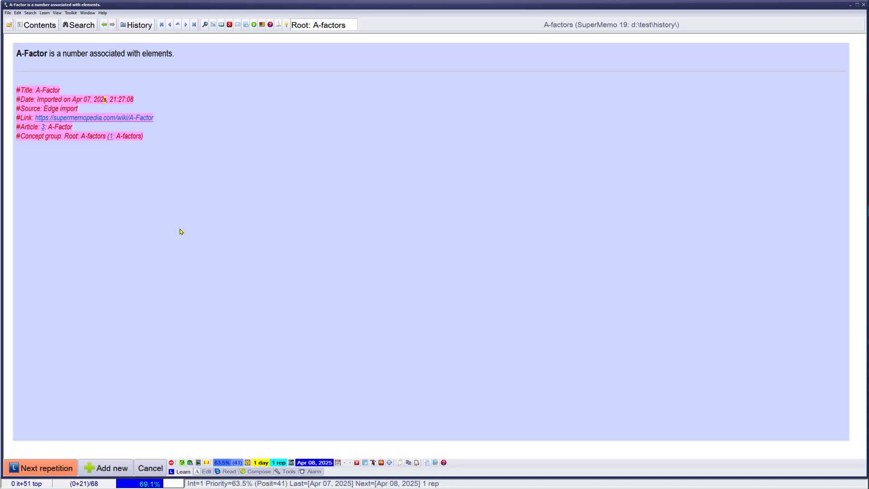
key(alt+c)
scroll(203, 255, up, 2)
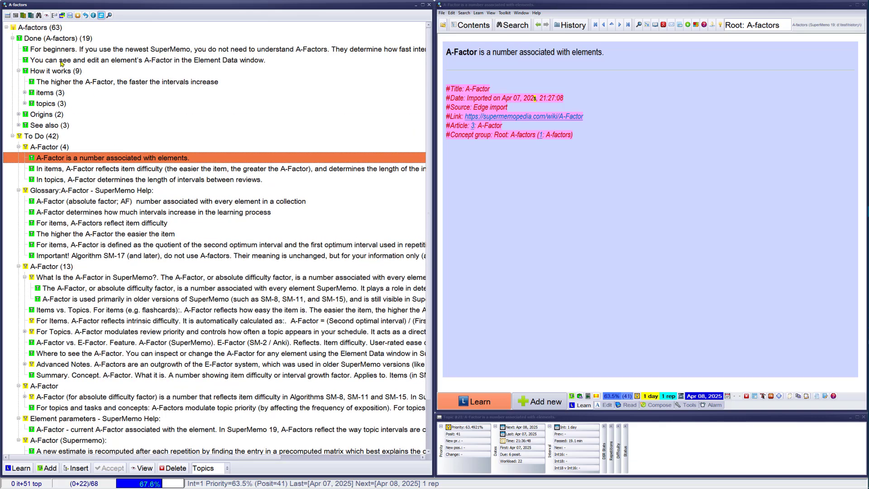
click(61, 61)
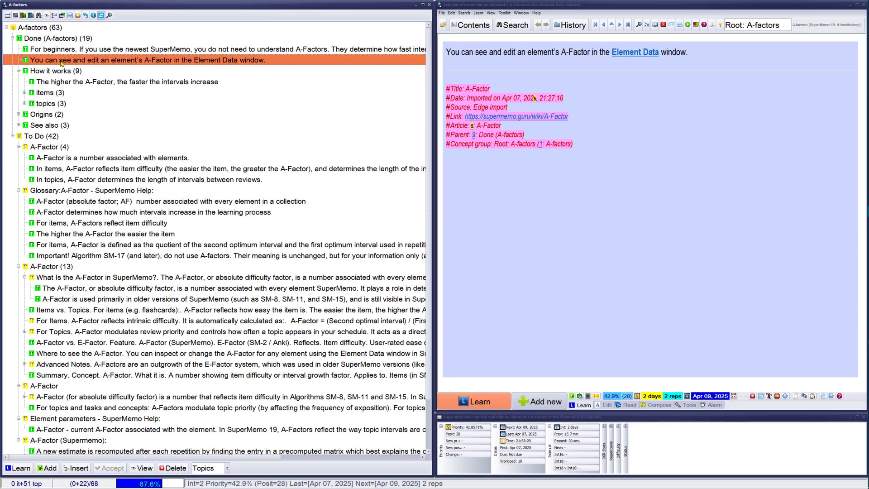
click(477, 402)
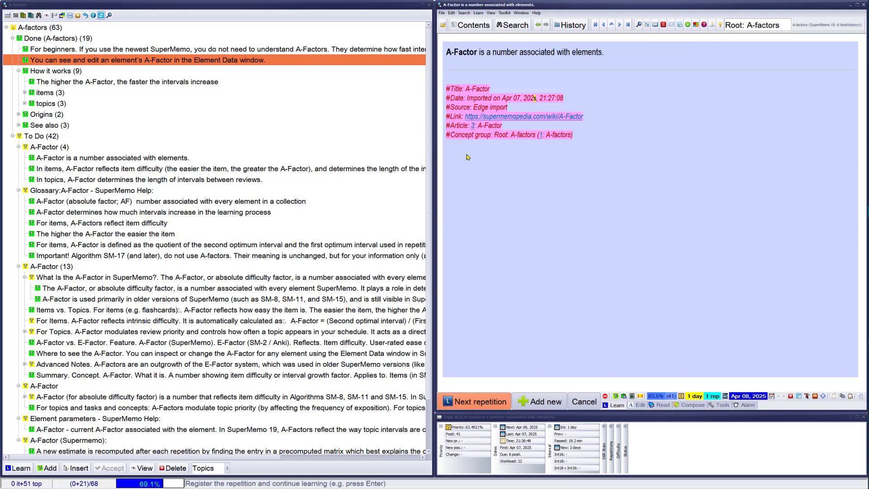
click(576, 52)
text(all)
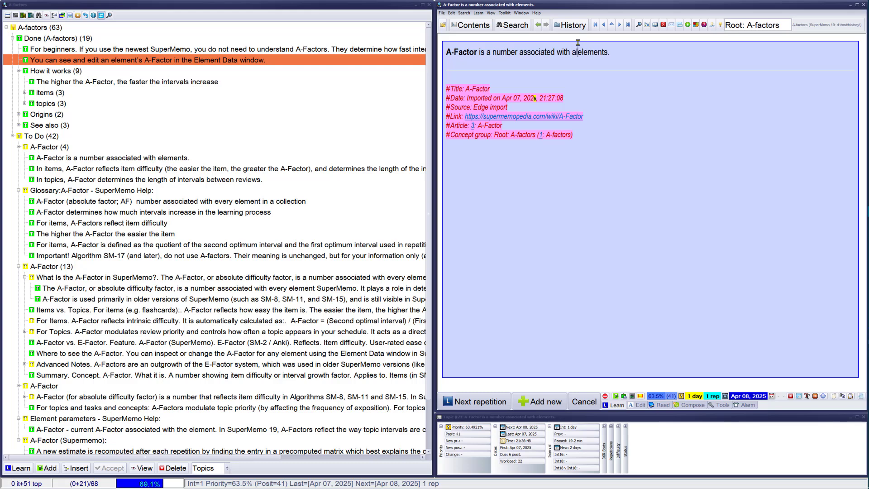
key(Escape)
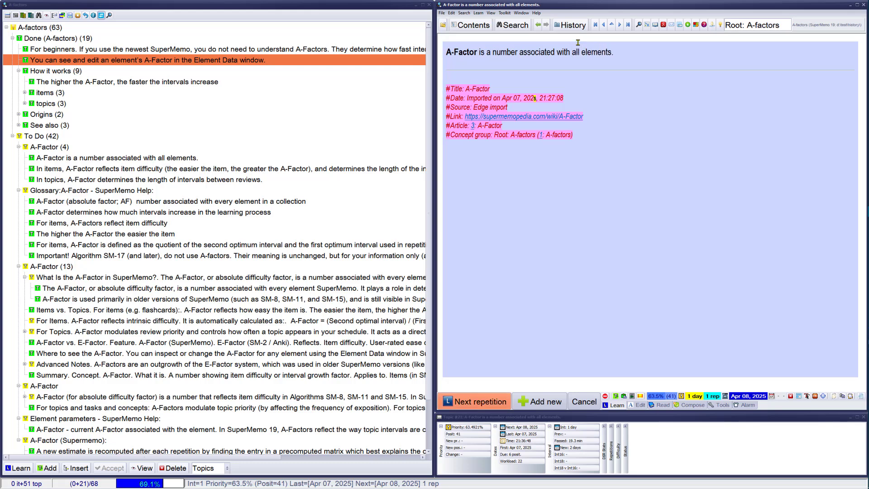
Step: Move the reworded topic under the "For beginners" topic in the Done branch
key(alt+c)
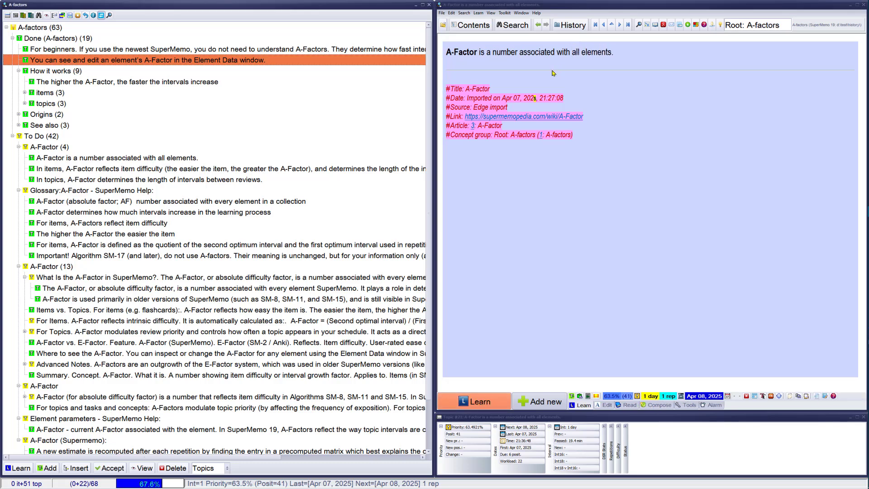
click(42, 53)
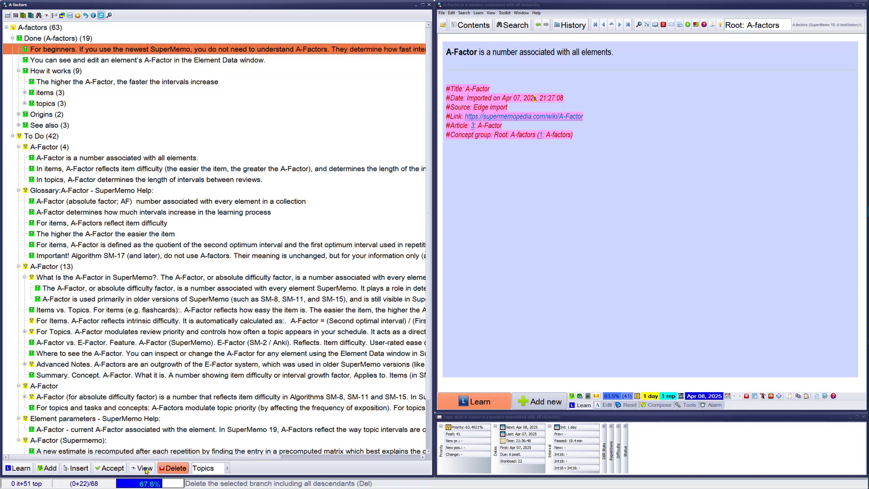
click(113, 469)
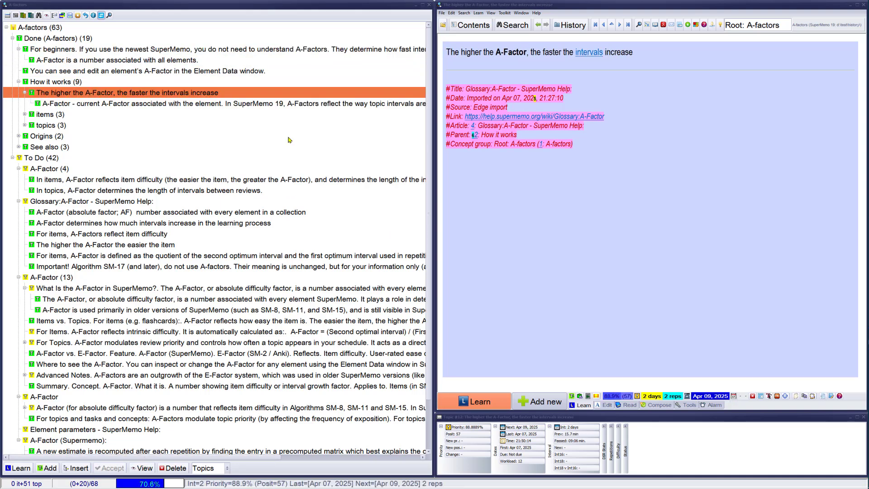
Step: Compare the two interval statements under "How it works" and delete the duplicate "The greater the A-Factor, the longer the intervals between successive reviews"
click(138, 104)
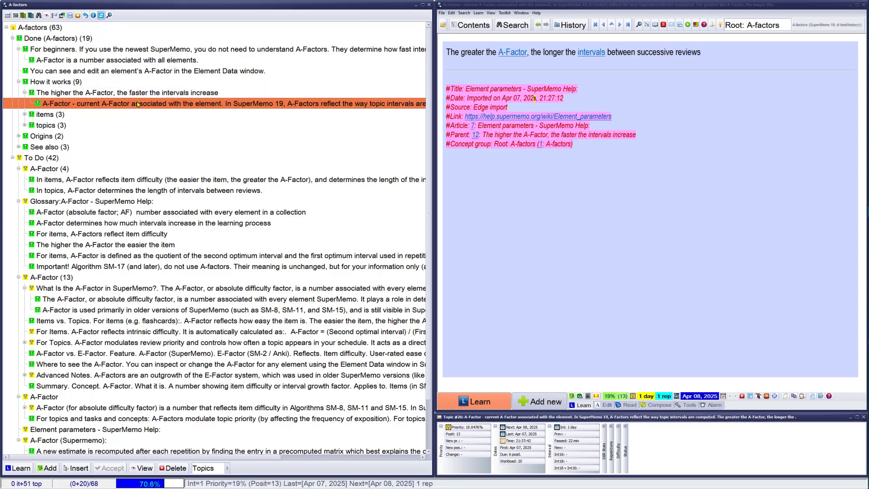
key(Up)
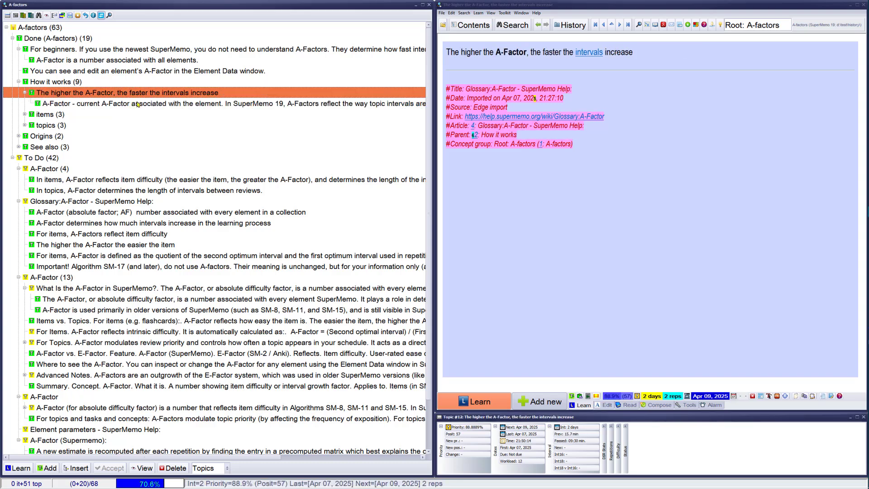
key(Down)
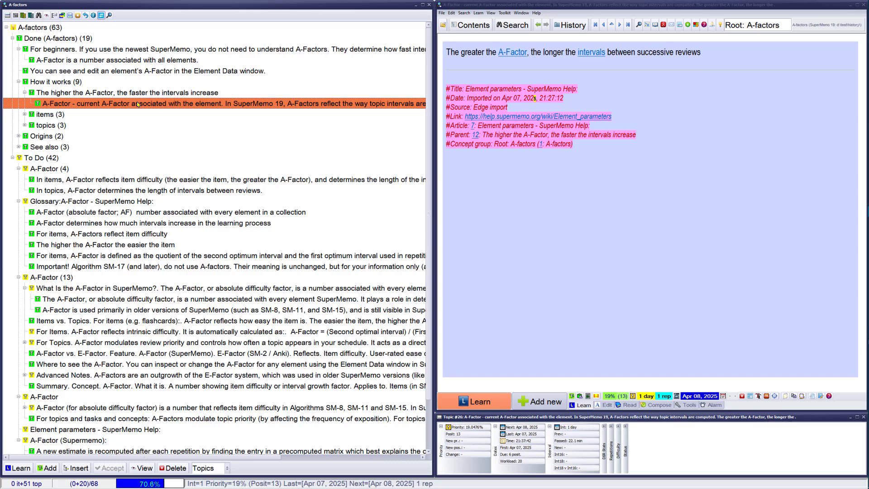
key(Up)
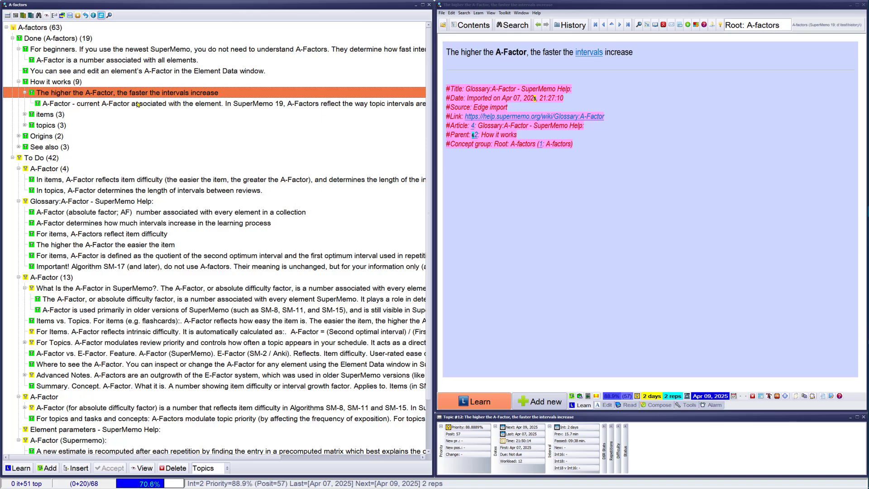
click(137, 104)
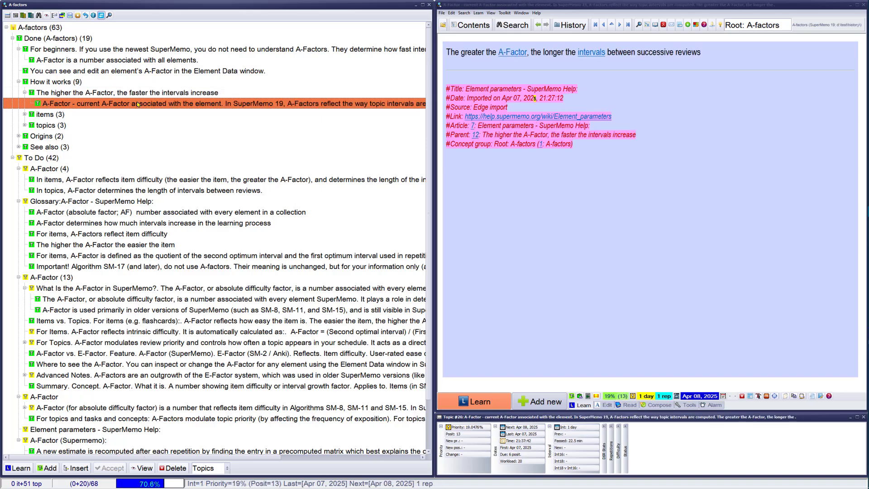
key(Delete)
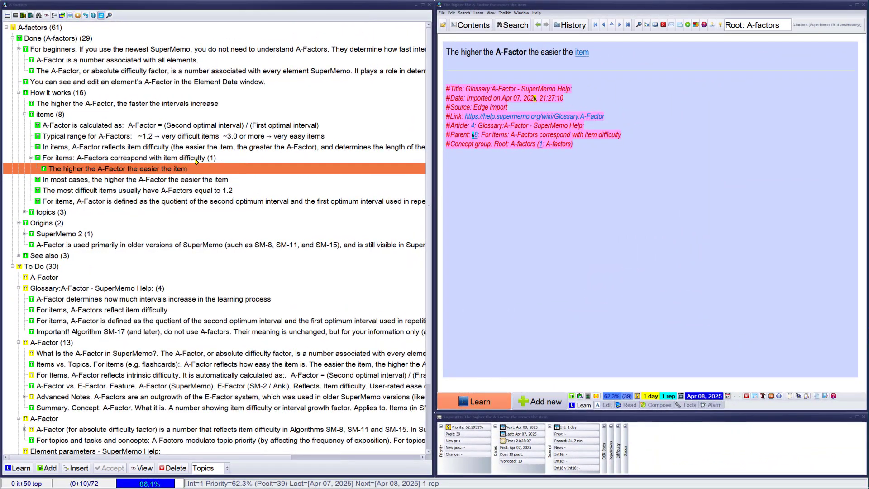
Step: Read through the statements on item difficulty and A-Factor under "items" to look for duplicates
click(196, 160)
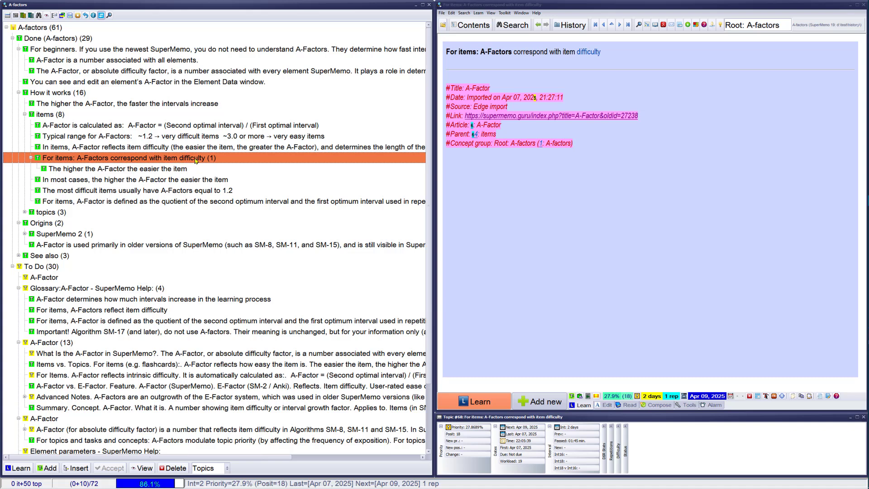
key(Down)
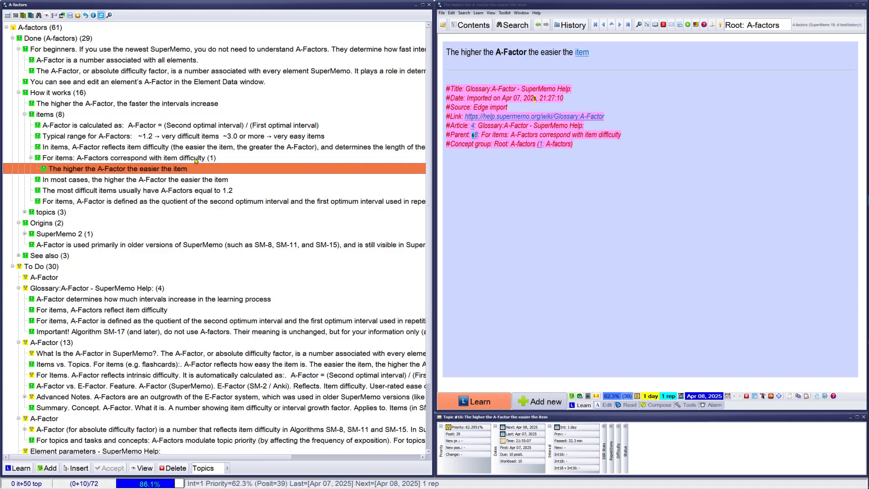
key(Up)
key(Up)
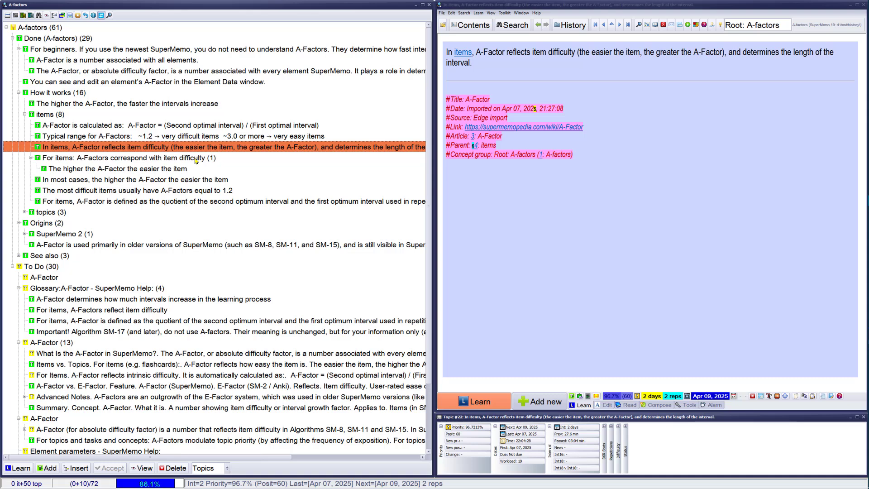
key(Down)
key(Down)
key(Down)
key(Down)
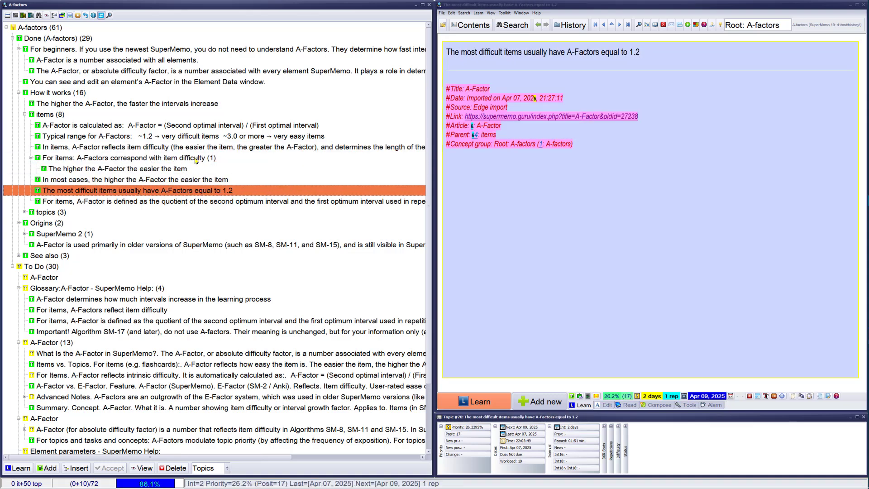
key(Down)
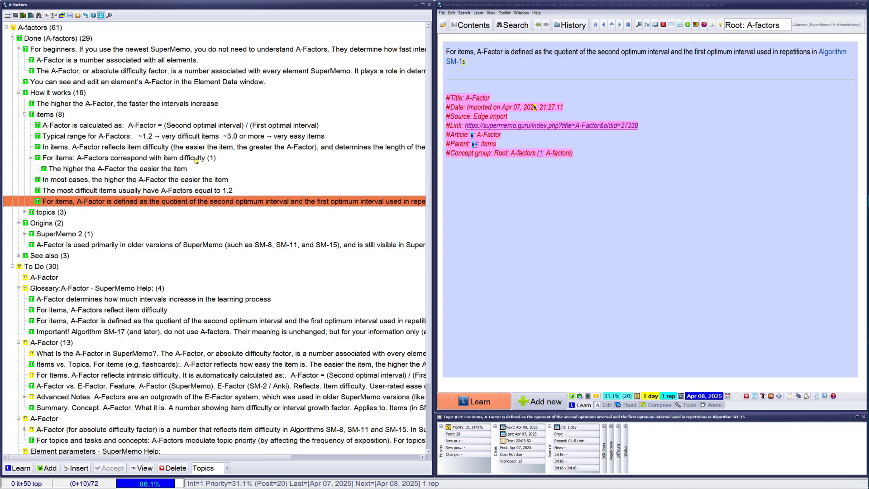
Step: Compare the two "the higher the A-Factor the easier the item" topics and delete the one beginning "In most cases"
key(Up)
key(Up)
key(Up)
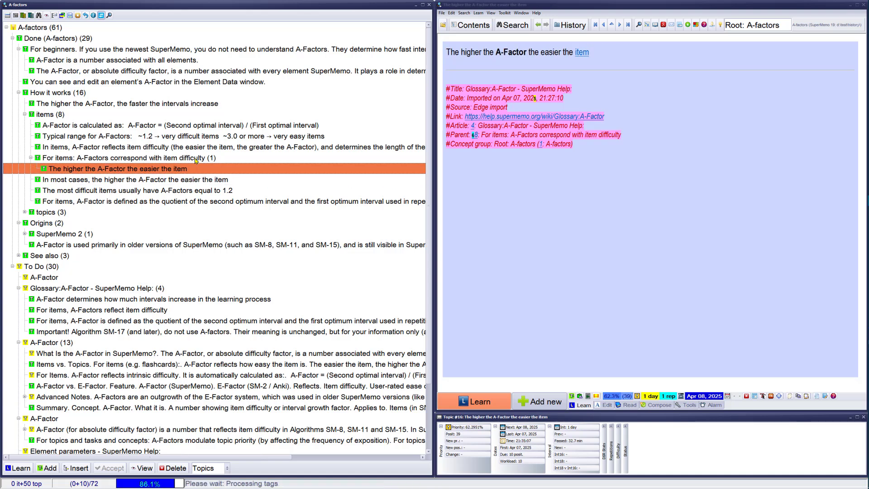
key(Down)
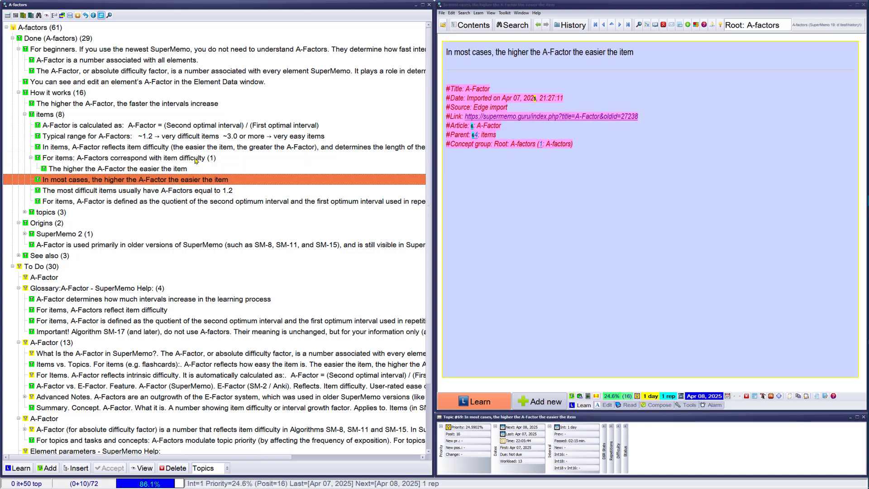
key(Up)
key(Down)
key(Delete)
key(Return)
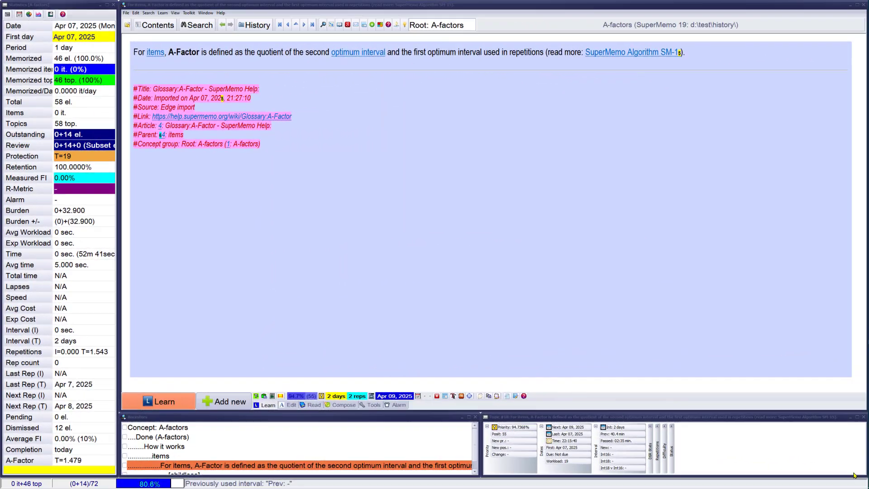
Step: Open the To Do branch as a subset list, keep only memorized elements and randomize their order
click(160, 26)
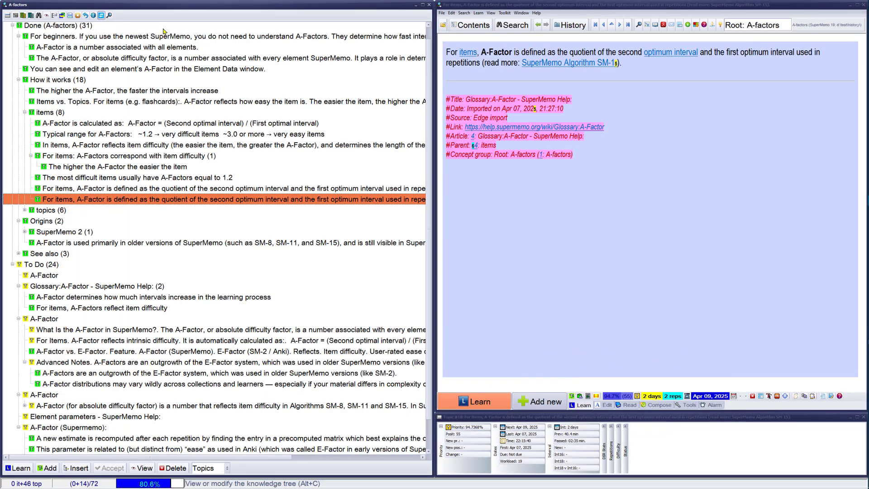
click(52, 267)
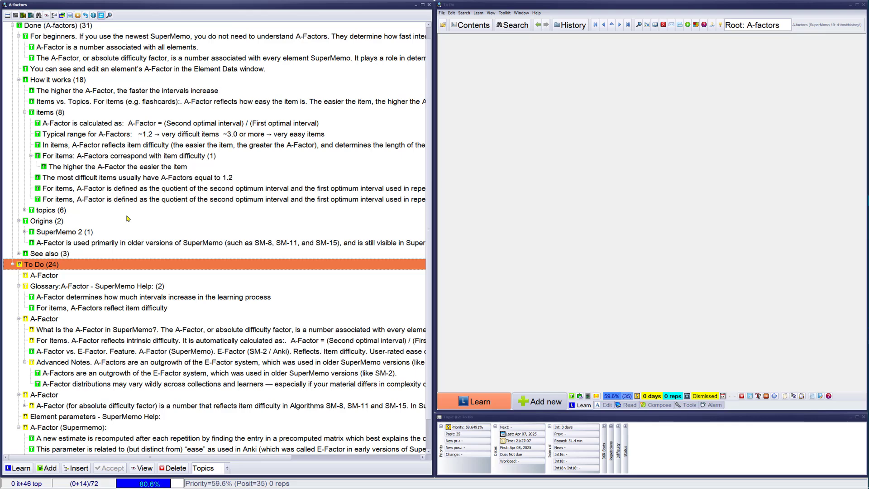
key(ctrl+space)
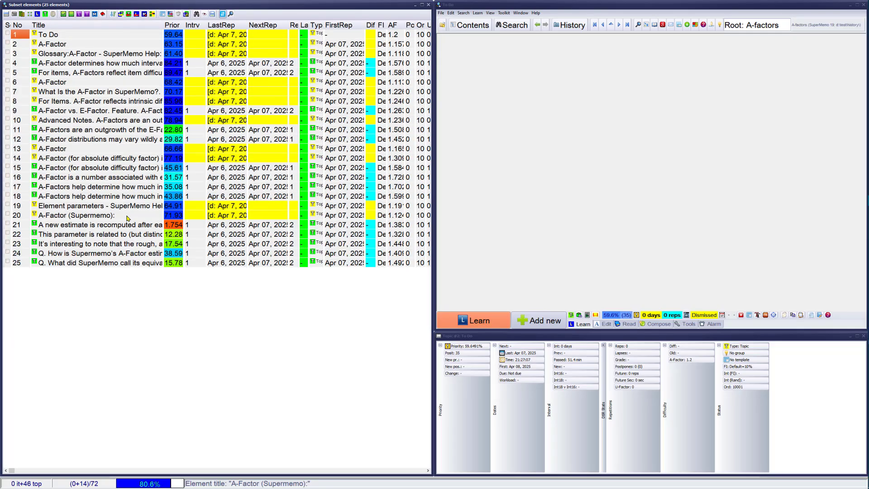
click(95, 14)
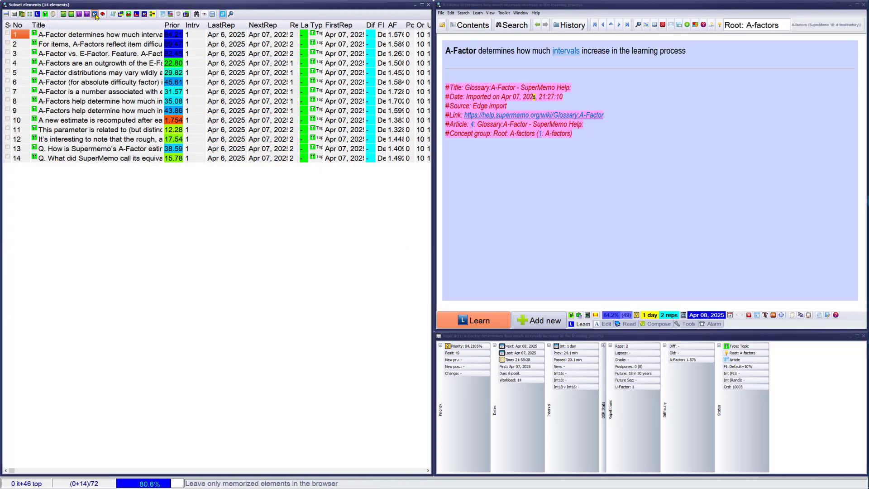
key(ctrl+shift+F11)
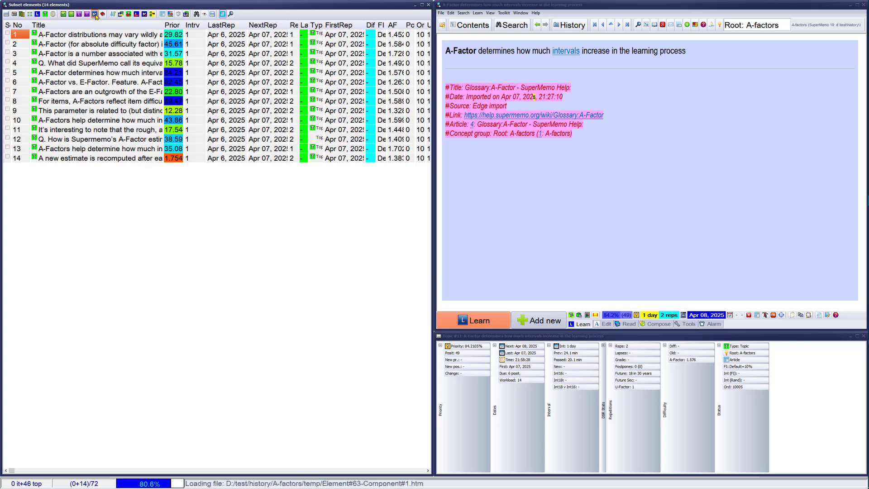
Step: Add the listed To Do elements to the outstanding queue without skipping those added or reviewed today, and start learning
click(144, 15)
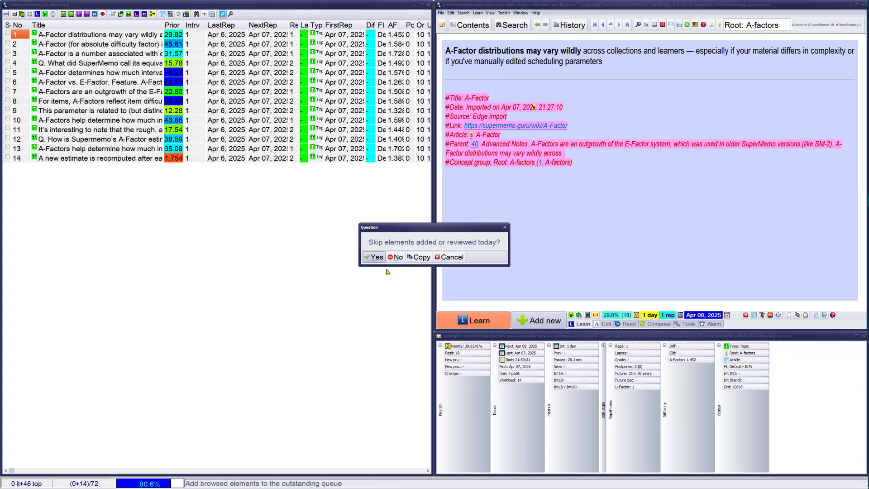
click(394, 255)
key(Return)
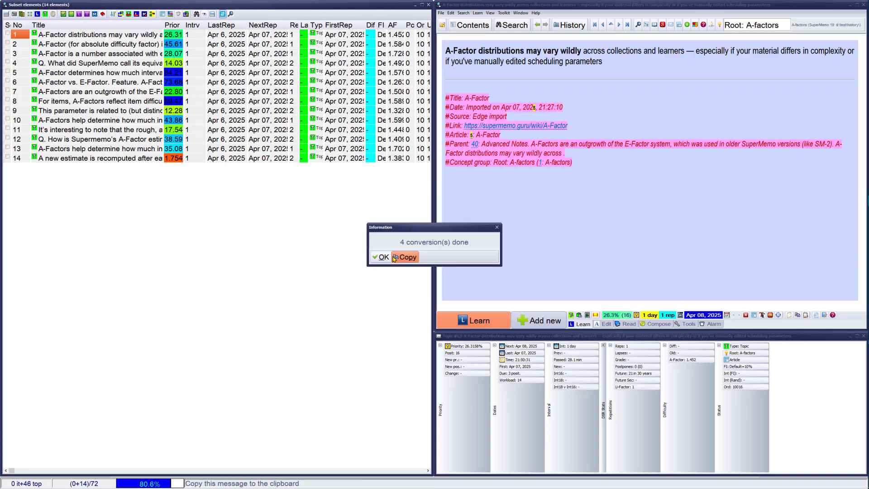
key(Escape)
key(Escape)
key(ctrl+l)
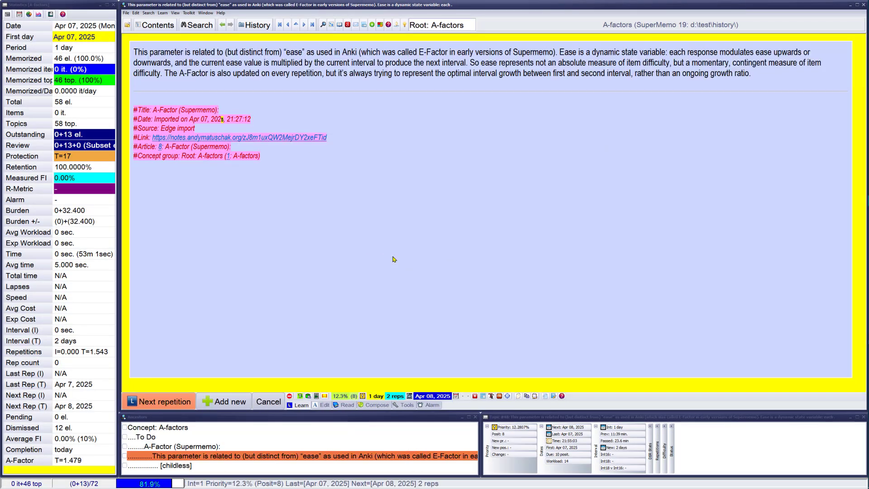
Step: Advance to "A-Factors help determine how much intervals increase in the learning process" and move it under the "For beginners" topic in Done
key(Return)
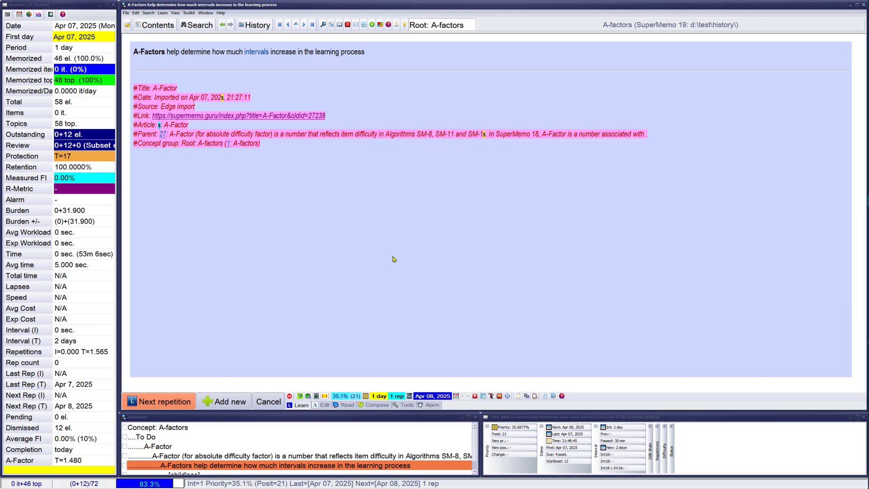
key(ctrl+c)
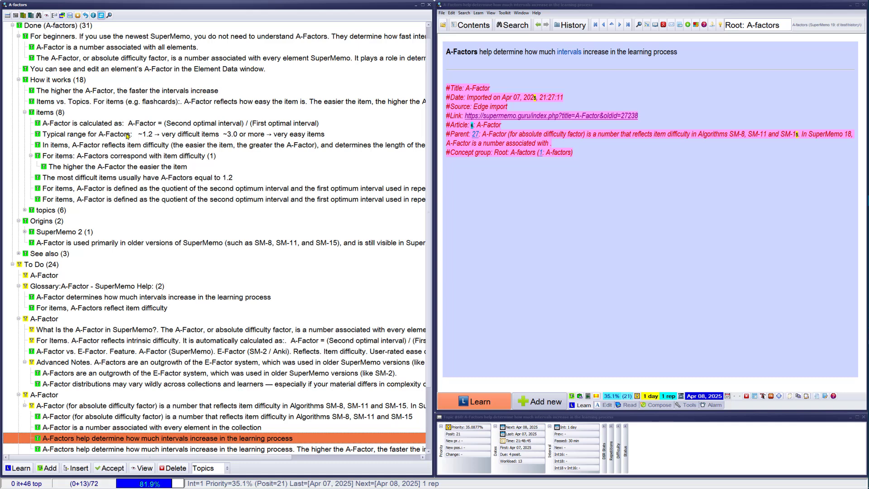
click(47, 39)
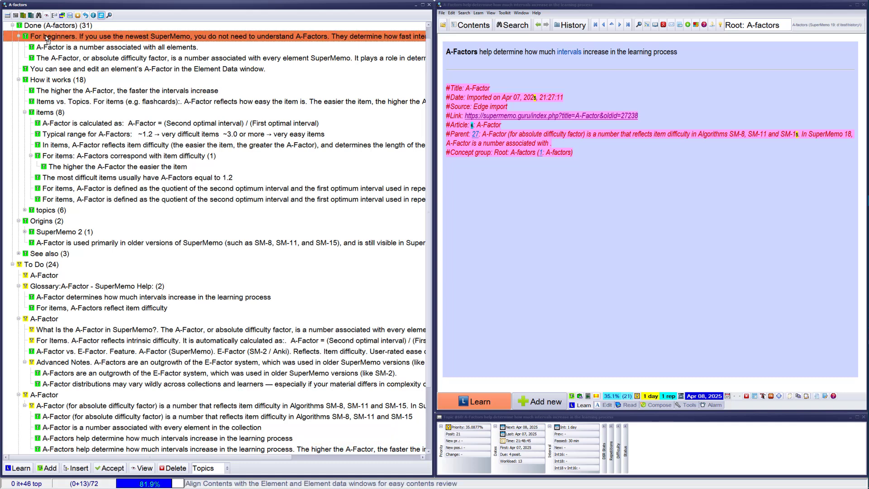
click(111, 469)
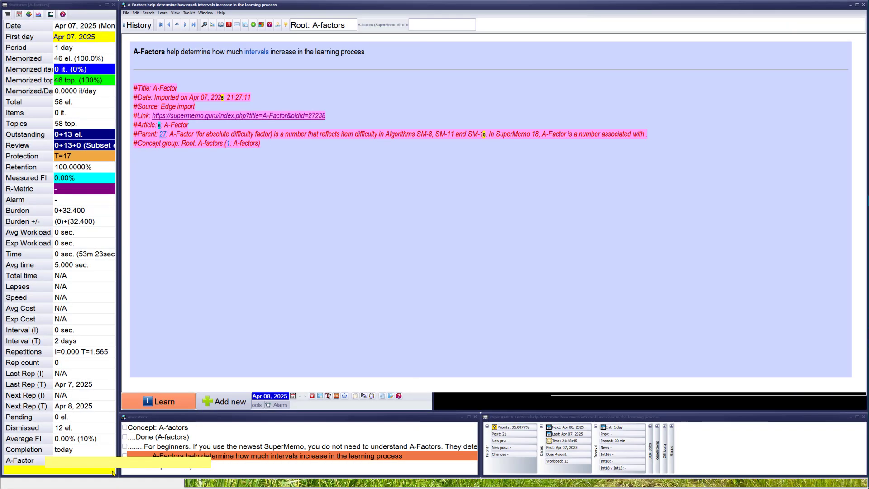
Step: Continue reviewing and move "For items, A-Factors reflect item difficulty" under the "items" topic in "How it works"
key(Return)
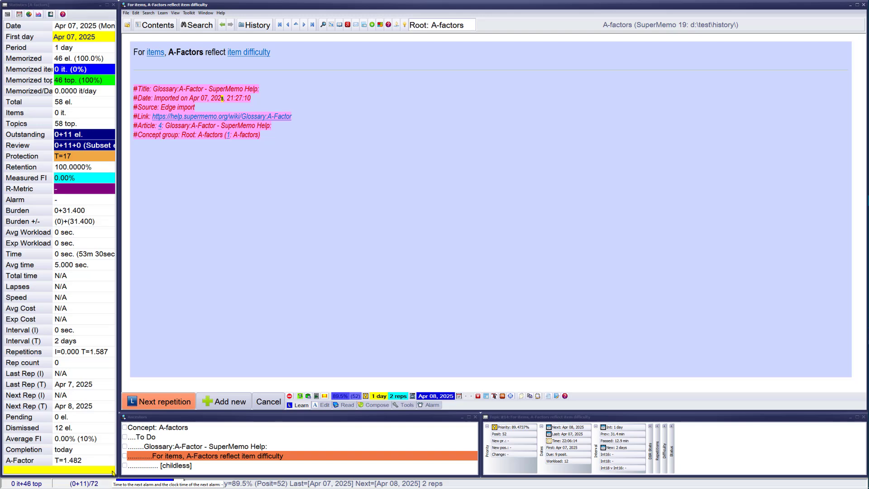
key(alt+c)
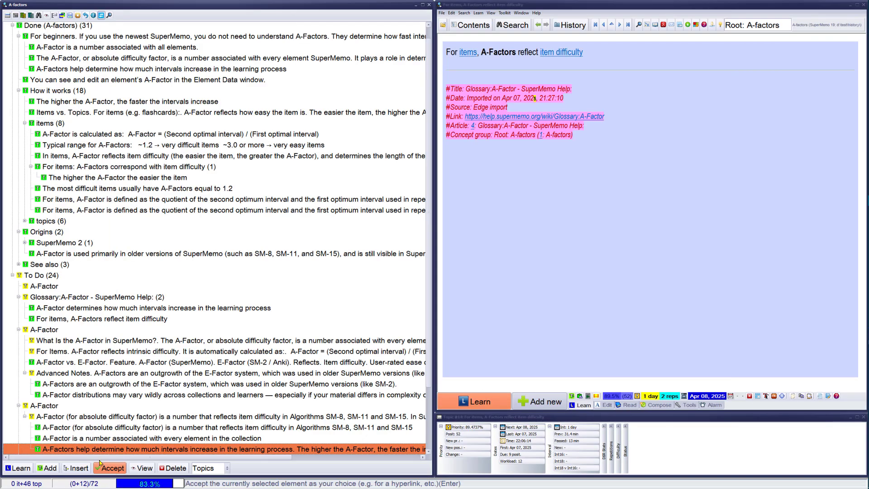
click(51, 126)
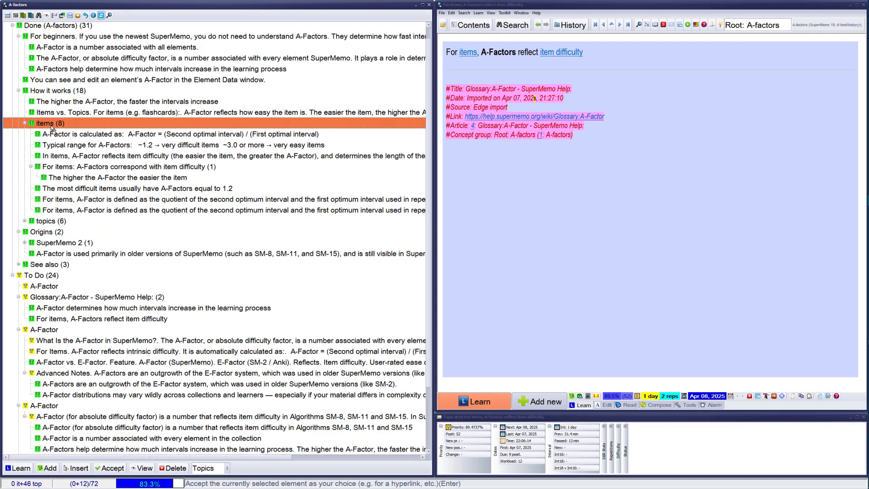
key(Return)
Step: Pass over the "A new estimate is recomputed" topic and move "A-Factor determines how much intervals increase in the learning process" under "For beginners"
key(Return)
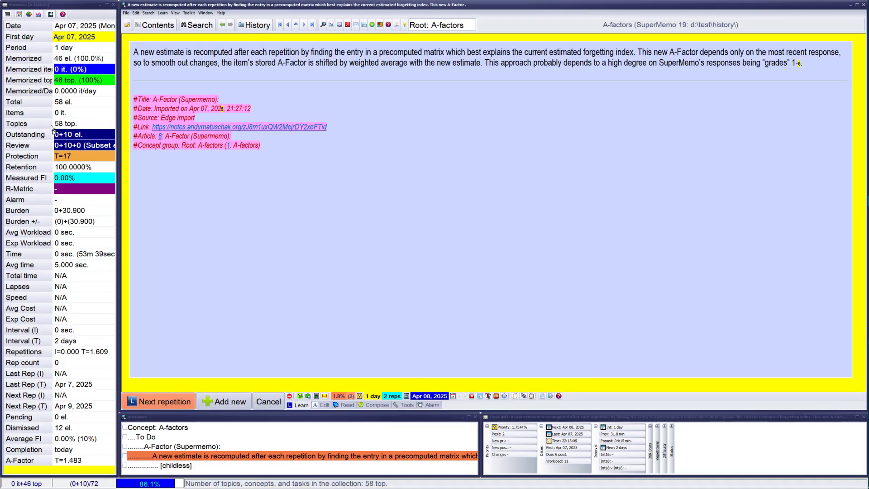
key(Return)
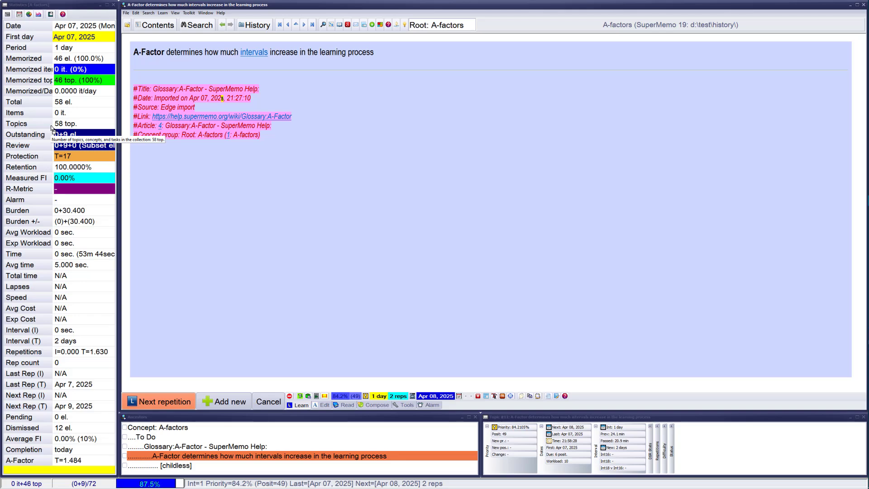
key(alt+c)
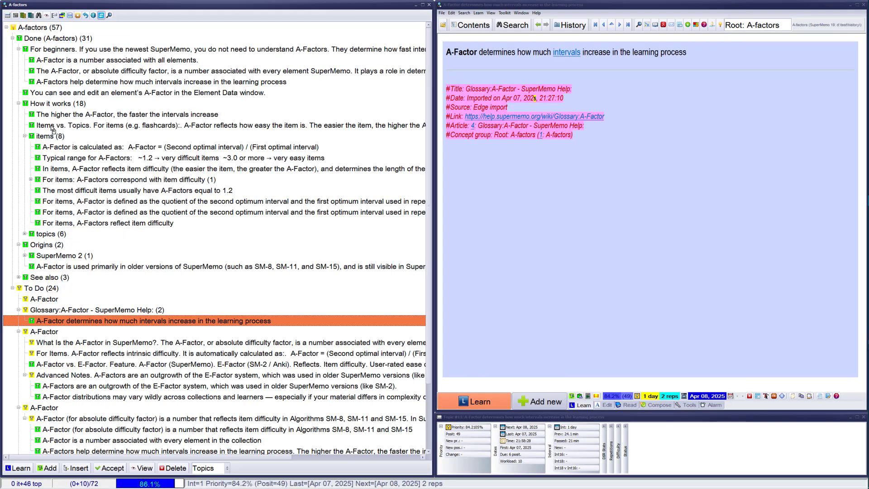
click(111, 50)
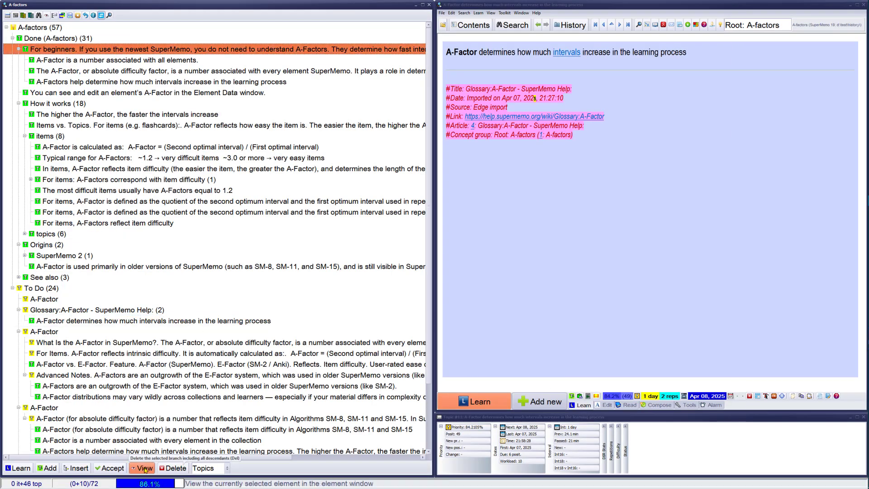
click(111, 468)
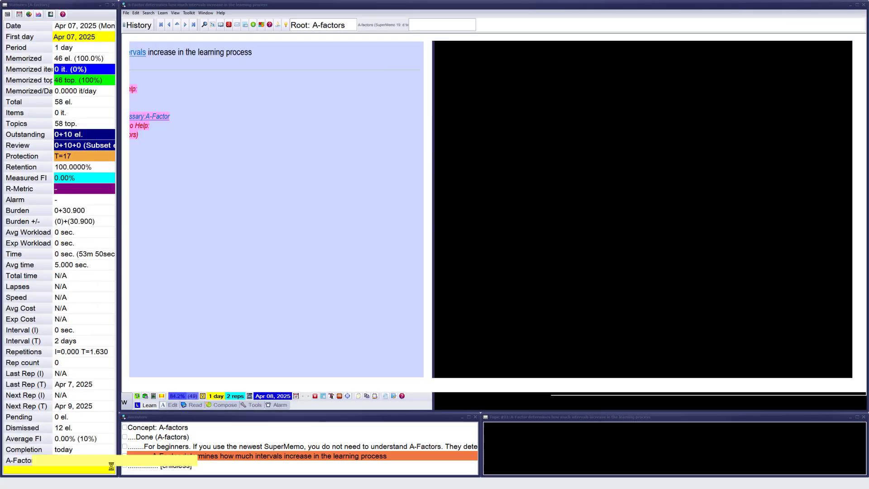
Step: Move the topic combining "A-Factors help determine how much intervals increase" with "The higher the A-Factor, the faster the interval increase" under "For beginners"
key(Return)
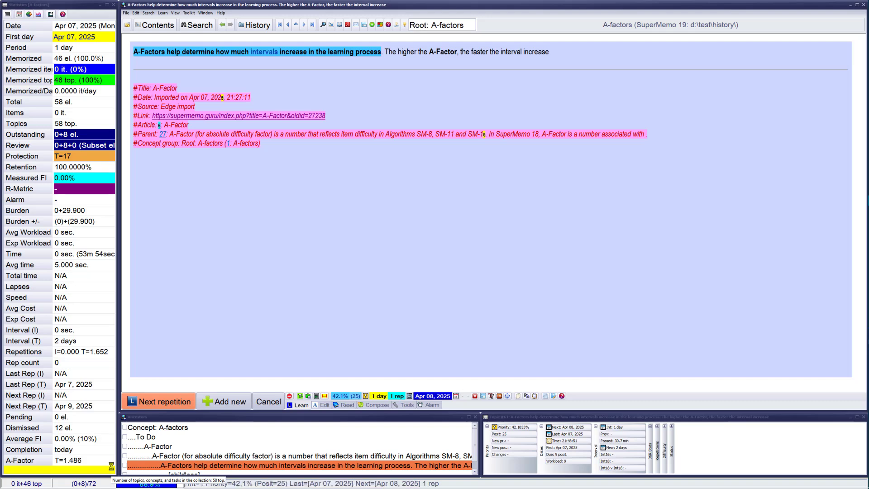
key(alt+c)
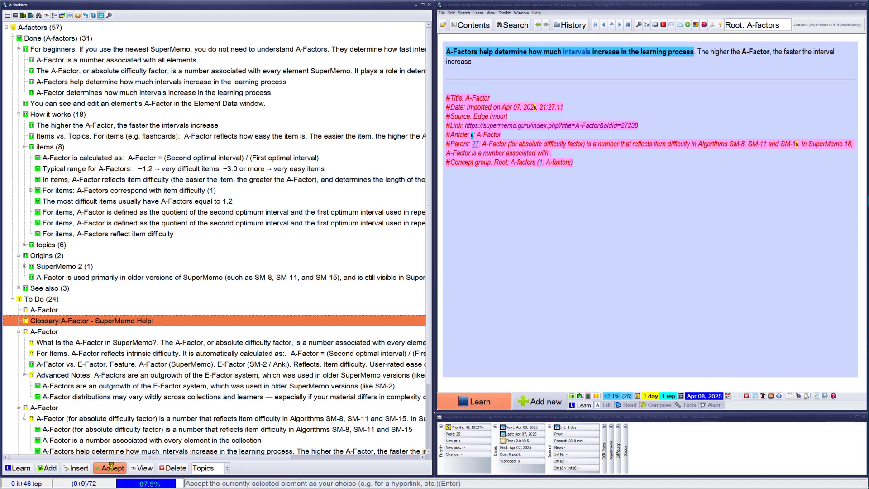
click(86, 51)
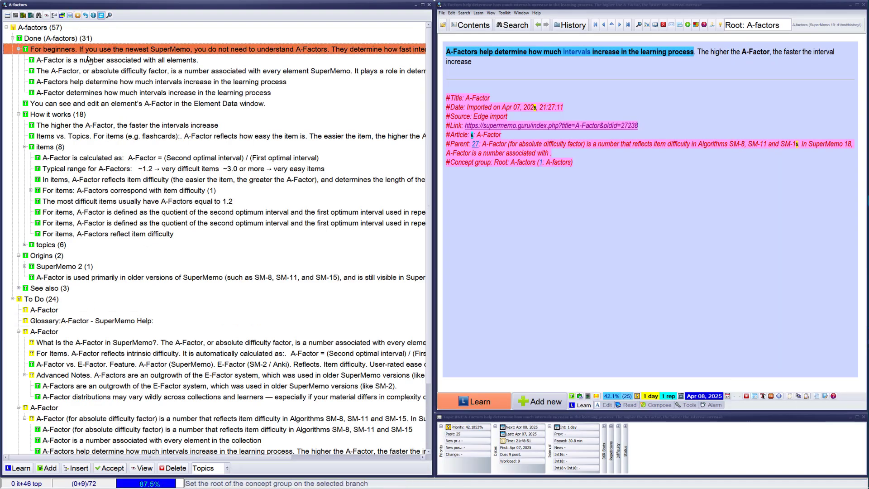
click(116, 471)
Step: Move "A-Factor (for absolute difficulty factor) is a number that reflects item difficulty in Algorithms SM-8, SM-11 and SM-15" under "For beginners"
key(ctrl+l)
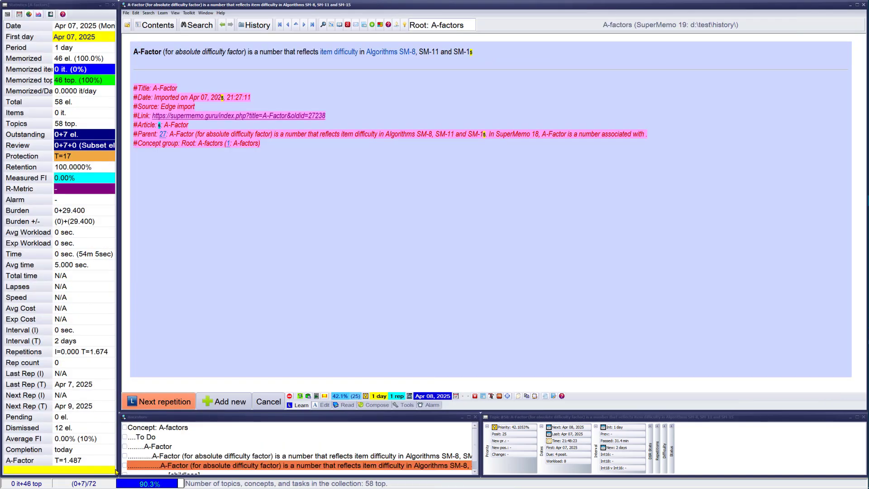
key(ctrl+shift+v)
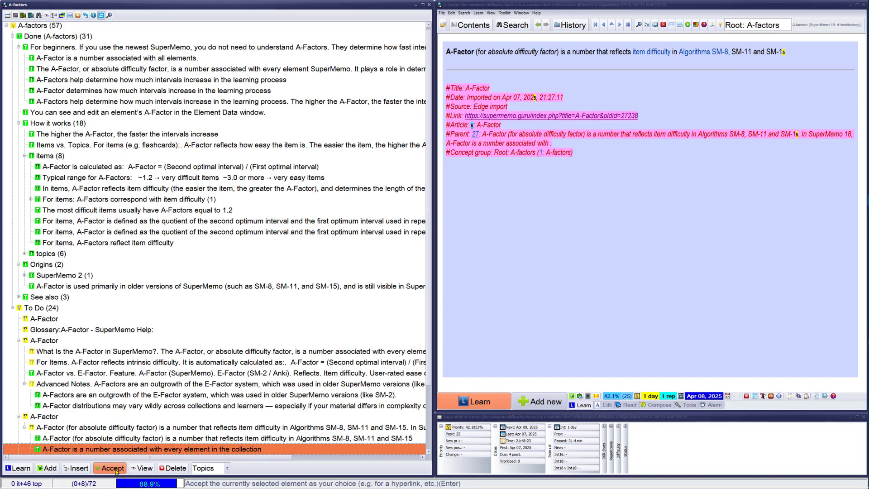
click(91, 50)
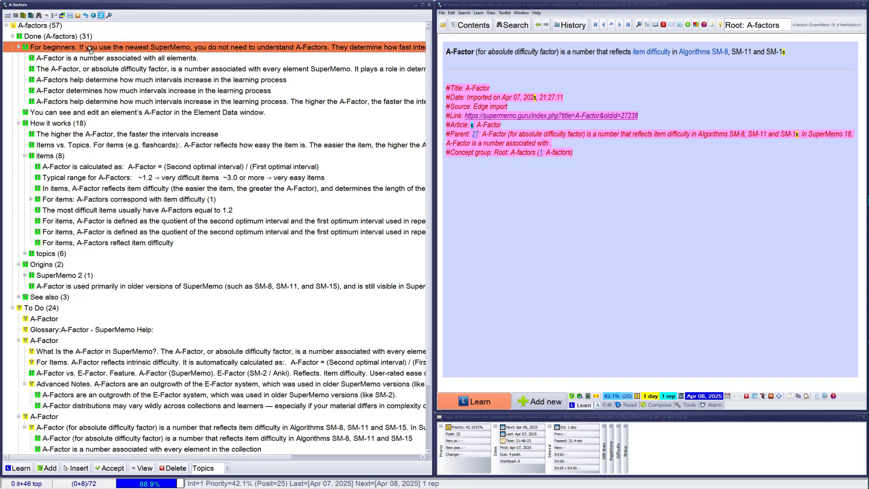
click(112, 469)
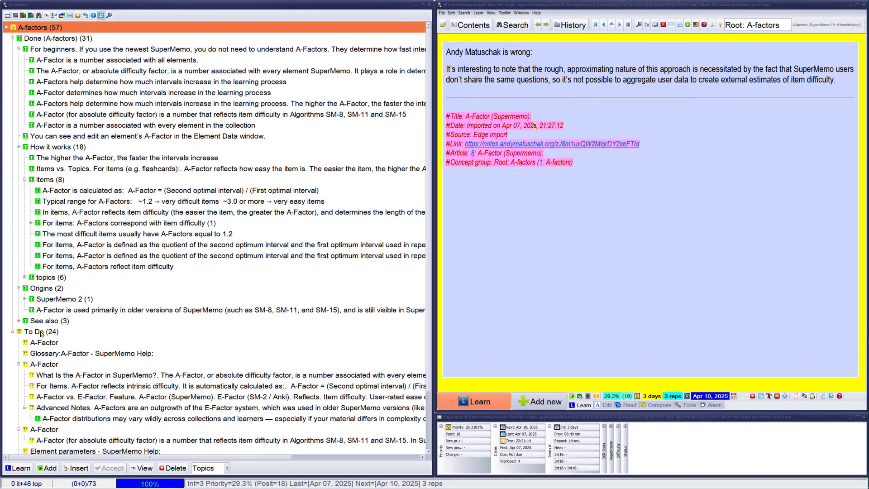
Step: List the To Do branch with only memorized elements, look through the remaining topics, and return to the contents tree
click(41, 333)
key(ctrl+space)
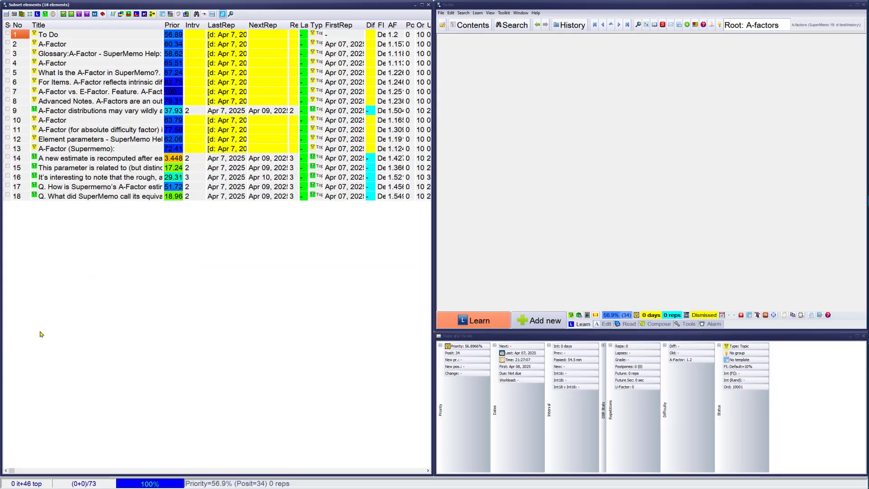
click(95, 14)
key(Down)
key(Down)
key(Down)
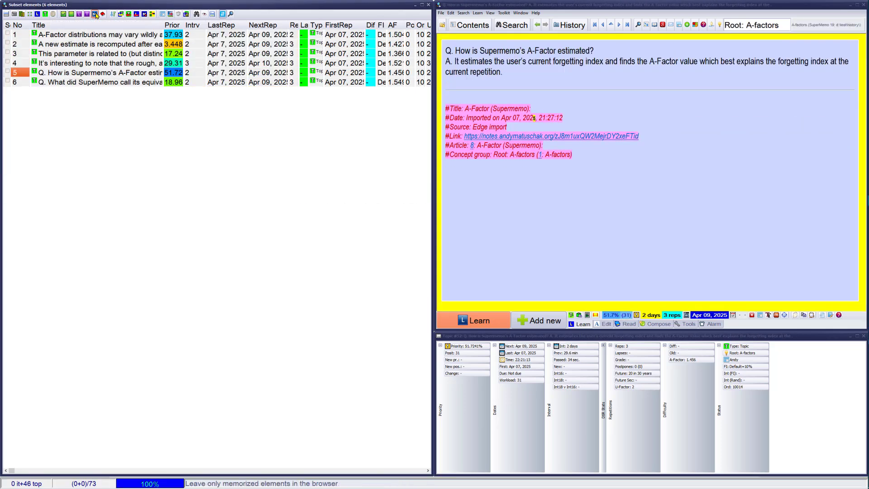
key(Up)
key(Up)
key(Up)
key(Up)
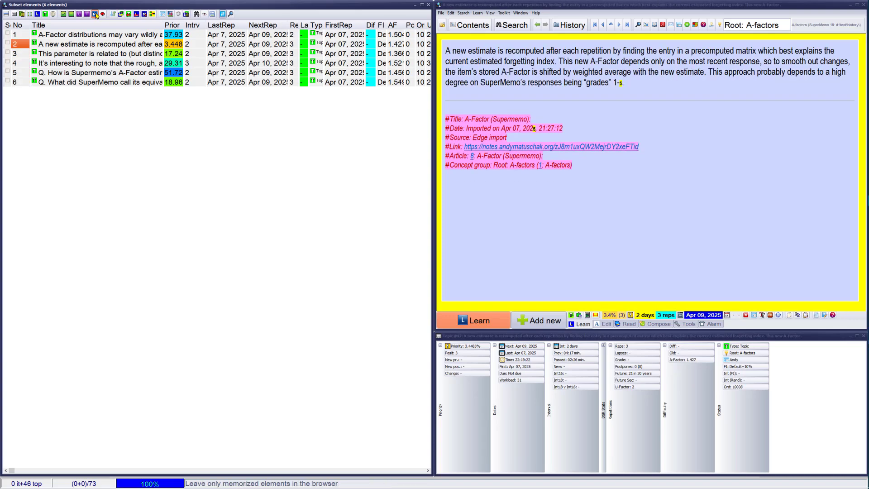
key(Escape)
key(alt+c)
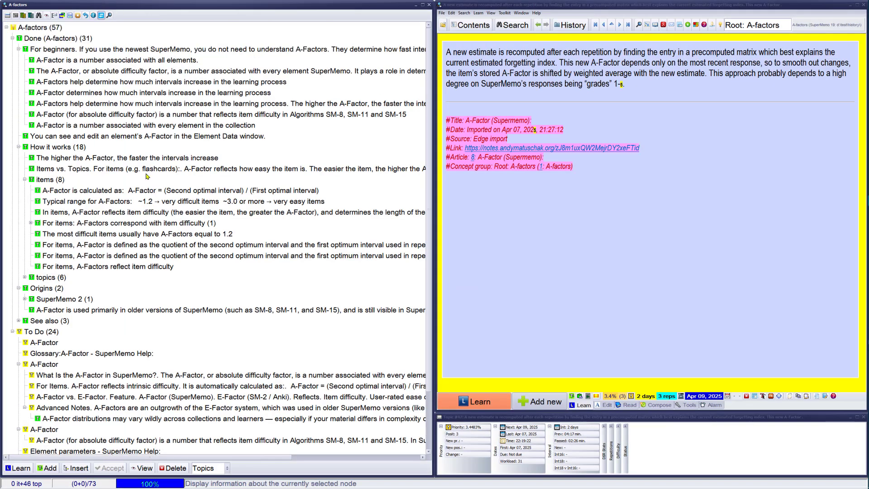
Step: Collapse the "For beginners" and "Origins" branches and expand "For items: A-Factors correspond with item difficulty" under "items"
click(12, 39)
click(12, 38)
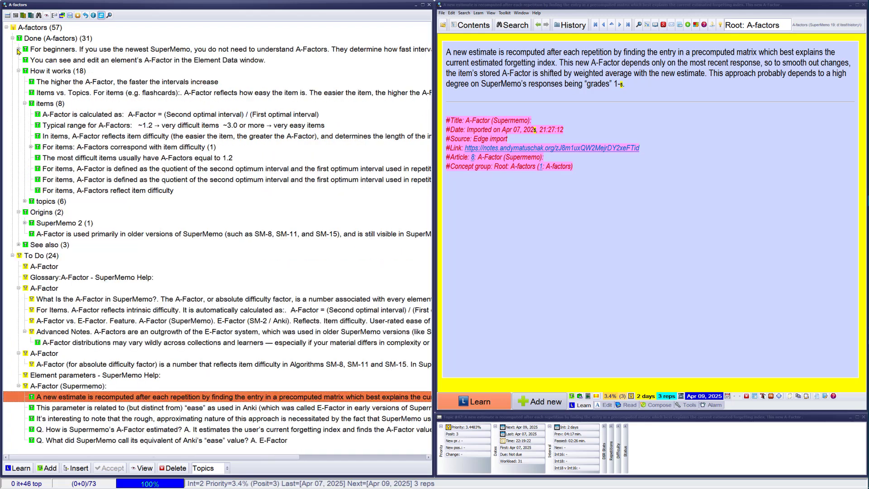
click(18, 72)
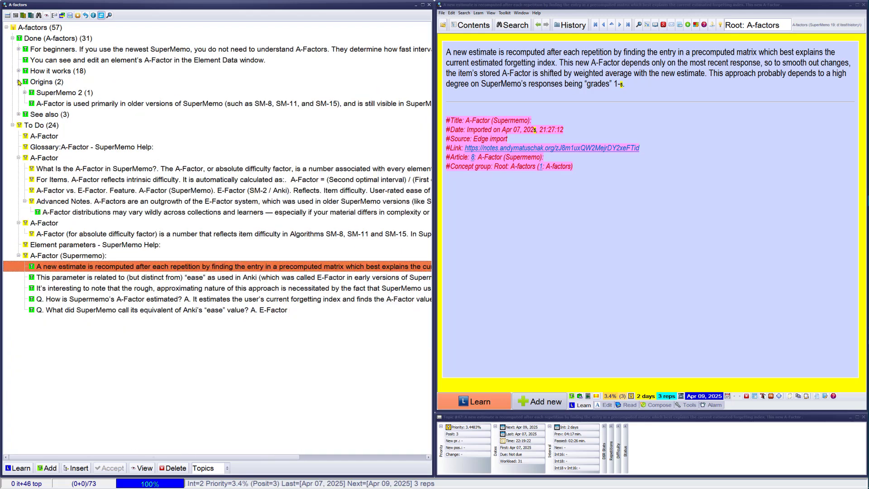
click(18, 82)
click(19, 71)
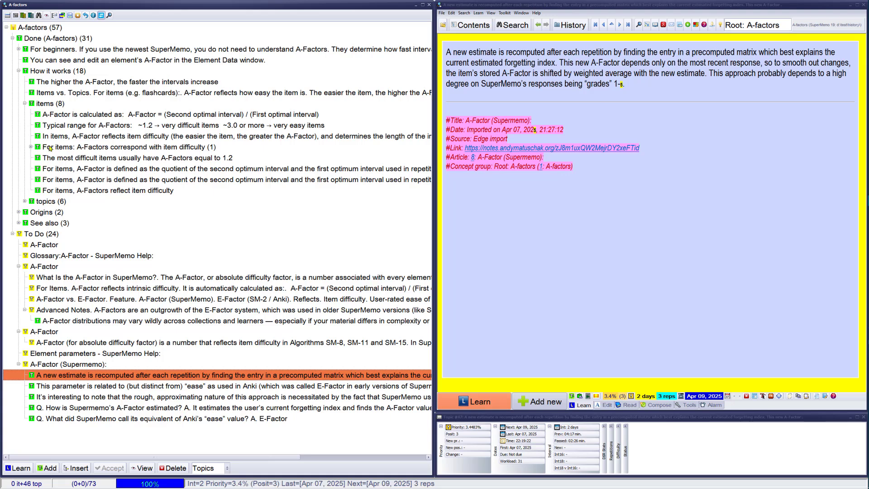
click(31, 147)
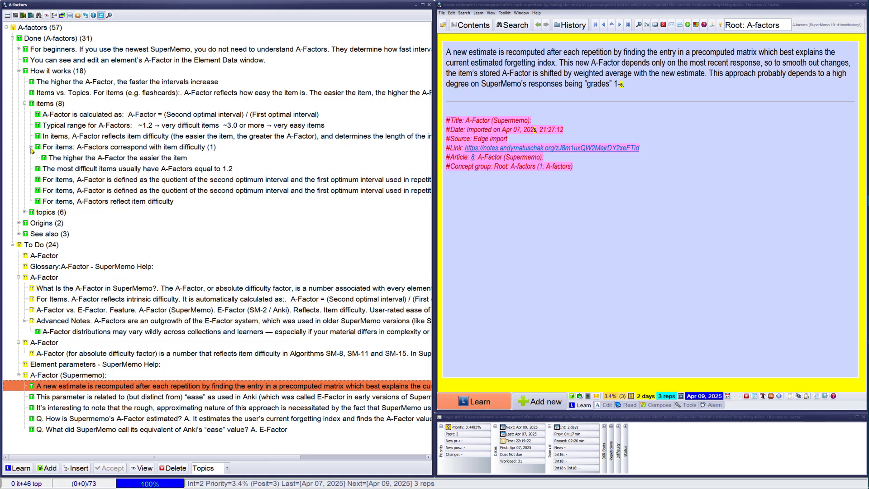
Step: Read through the topics under "items" one by one, from the A-Factor calculation down to "For items, A-Factors reflect item difficulty"
click(60, 115)
key(Down)
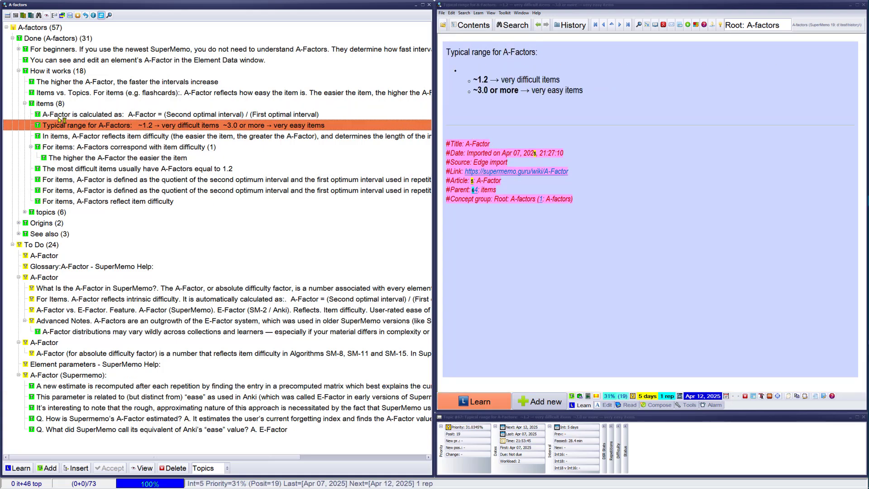
key(Down)
key(Down)
key(Down)
key(Down)
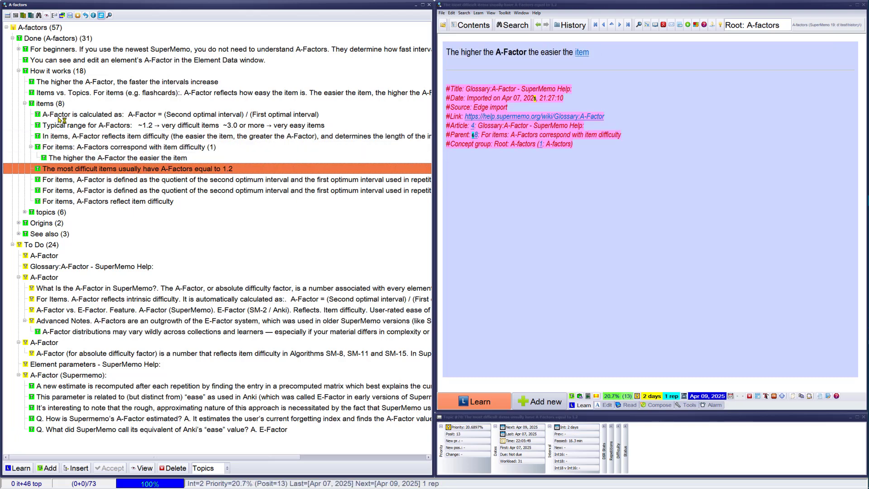
key(Down)
key(Down)
key(Down)
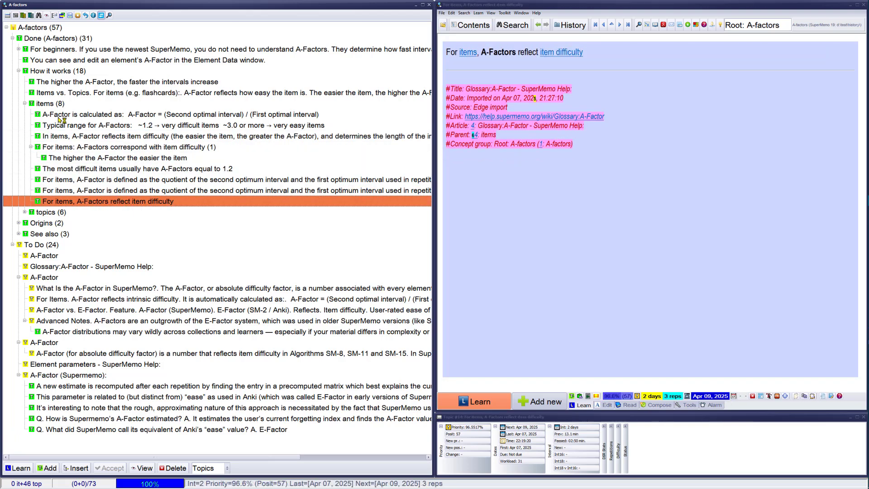
Step: Add two new topics named "Done" and "To Do" at the start of the "items" branch
click(59, 115)
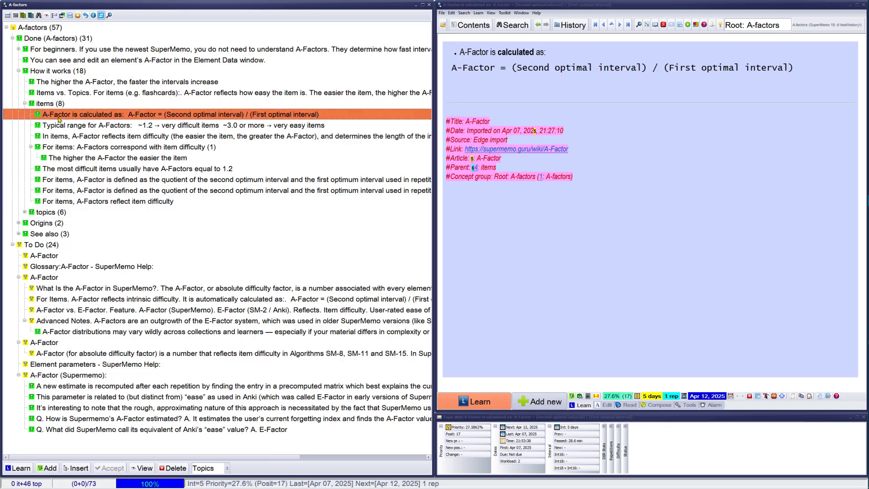
key(Insert)
text(Done)
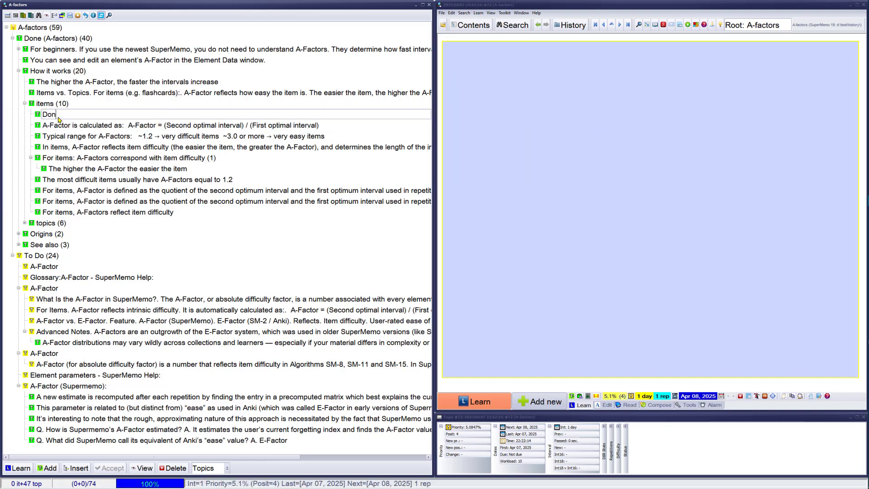
key(Return)
key(Down)
key(Insert)
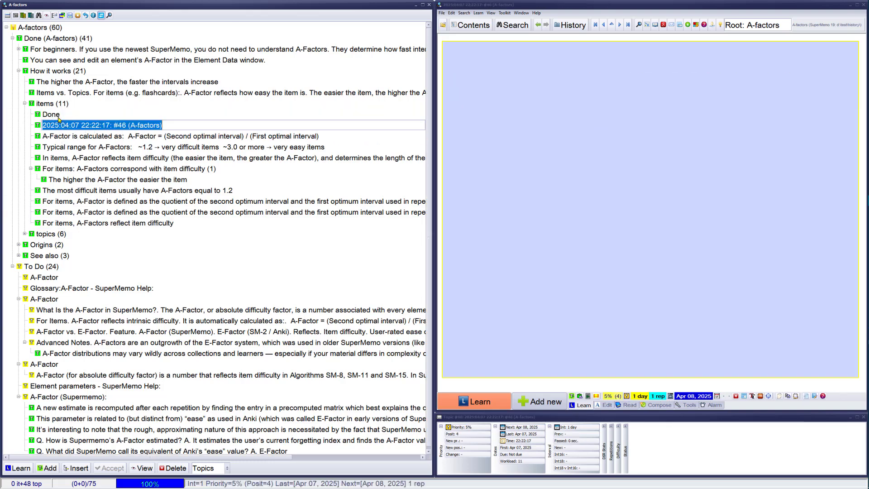
text(To Do)
key(Return)
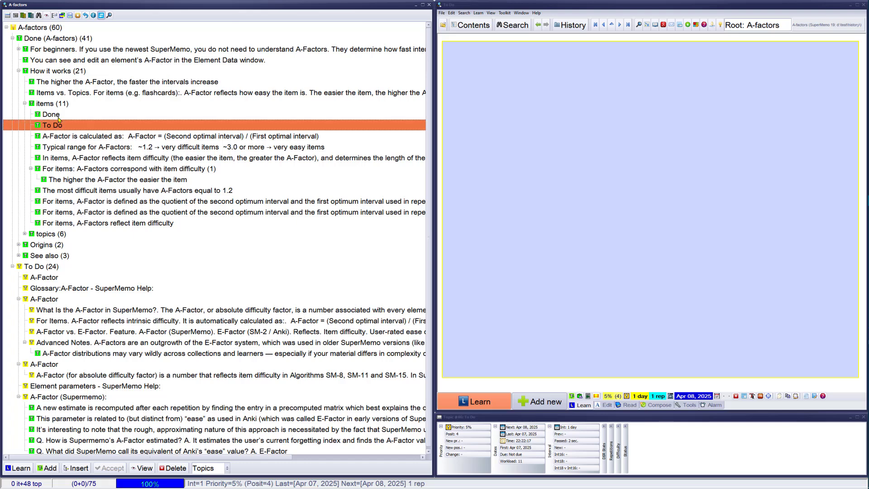
Step: Move all topics from the A-Factor calculation through "For items, A-Factors reflect item difficulty" into the "To Do" topic under "items"
click(114, 136)
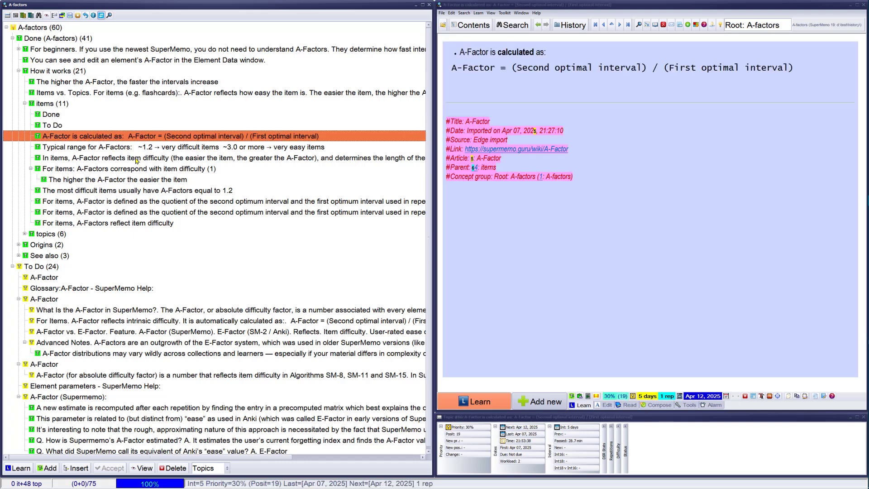
shift+click(150, 223)
drag(136, 193, 64, 126)
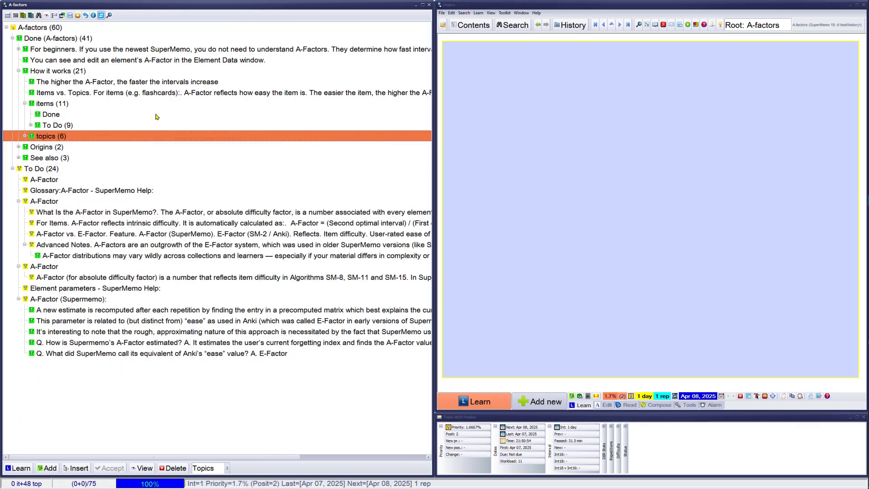
Step: List the "To Do" branch under "items" as a subset, dismiss its "To Do" topic and shuffle the listed elements
key(Up)
key(ctrl+space)
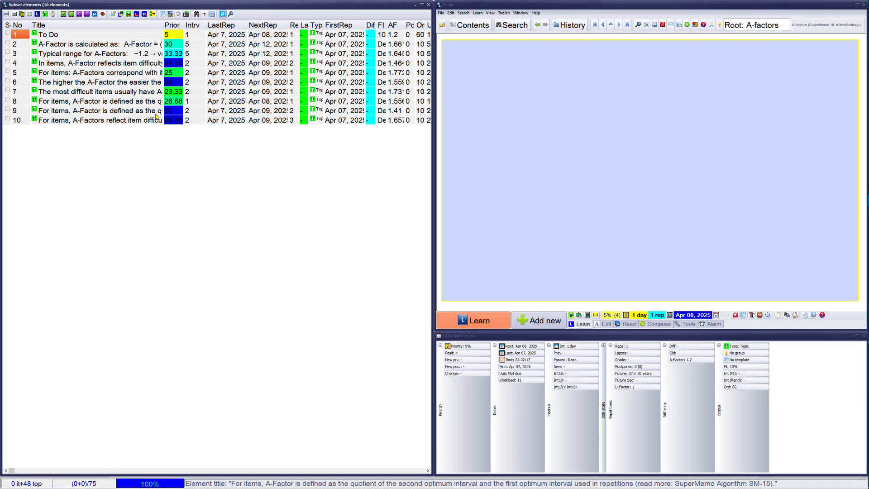
key(ctrl+shift+Return)
key(Return)
key(Return)
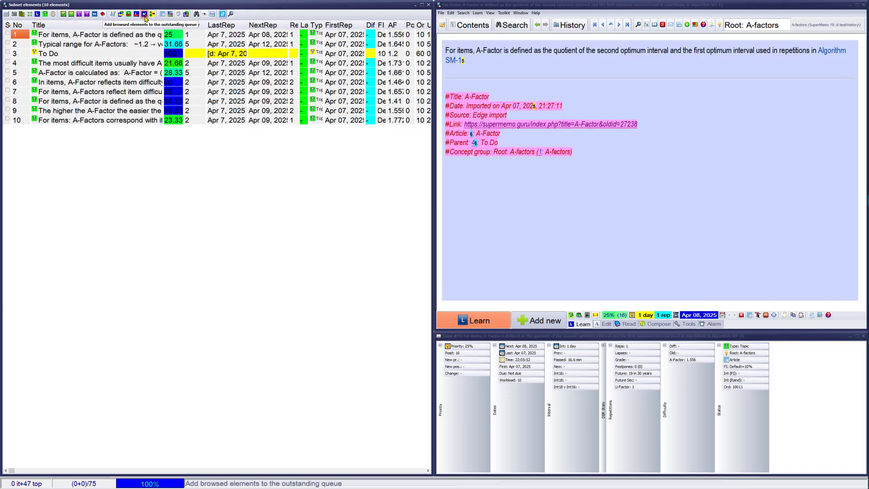
Step: Add the browsed "To Do" elements to the outstanding queue
click(102, 14)
click(396, 257)
key(Return)
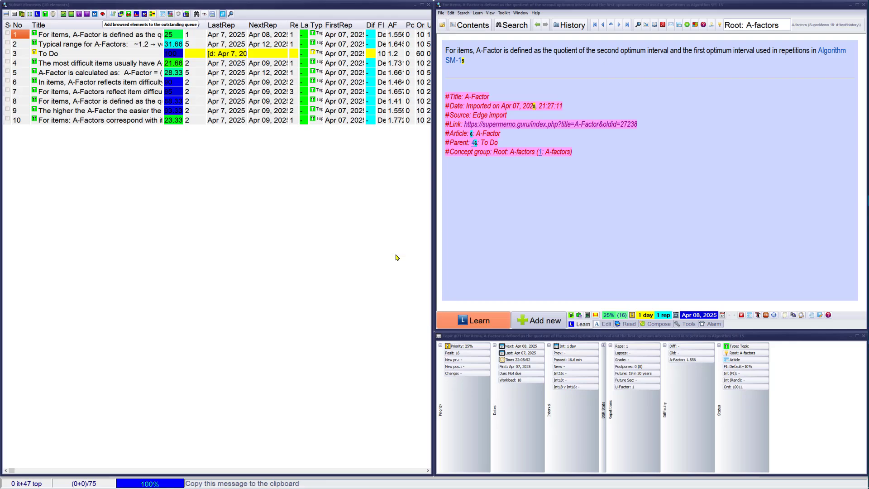
key(Return)
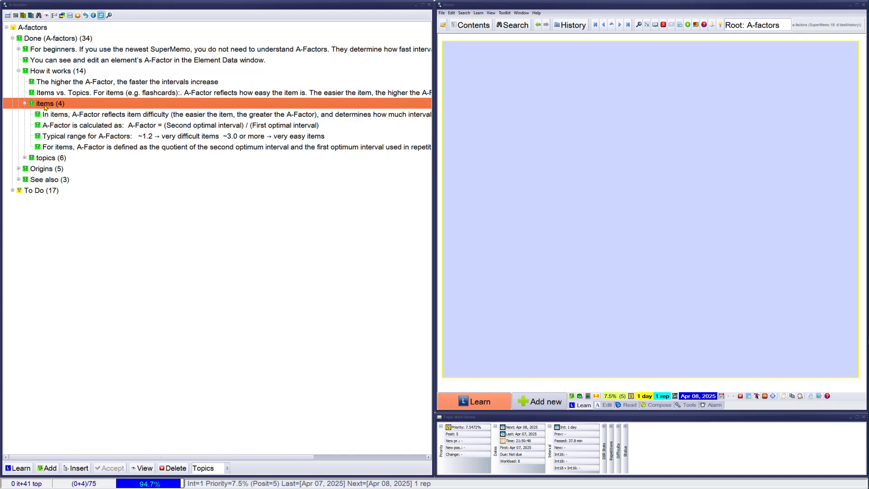
Step: Read through the four topics under "items", from the item difficulty statement to the quotient definition of A-Factor
click(75, 115)
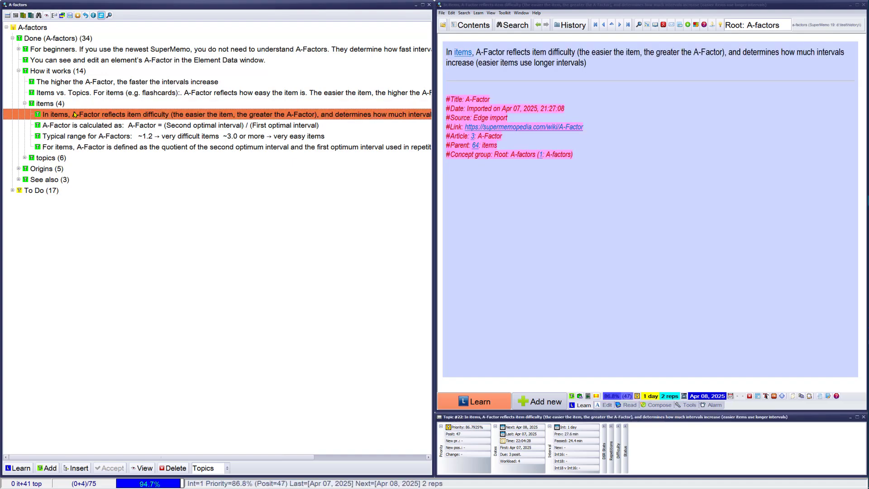
click(76, 127)
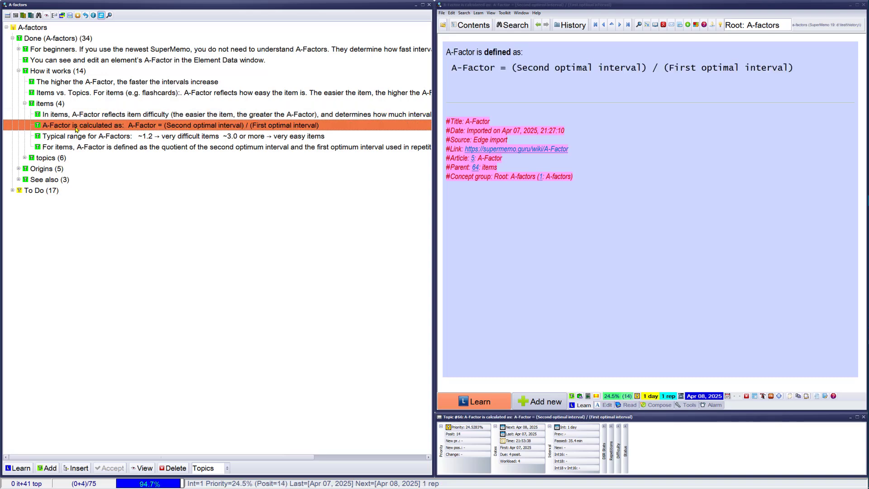
click(79, 139)
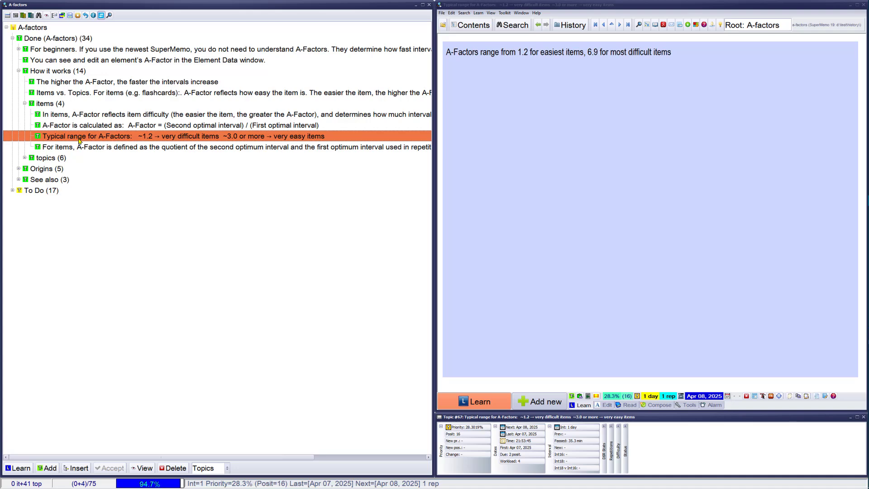
click(81, 149)
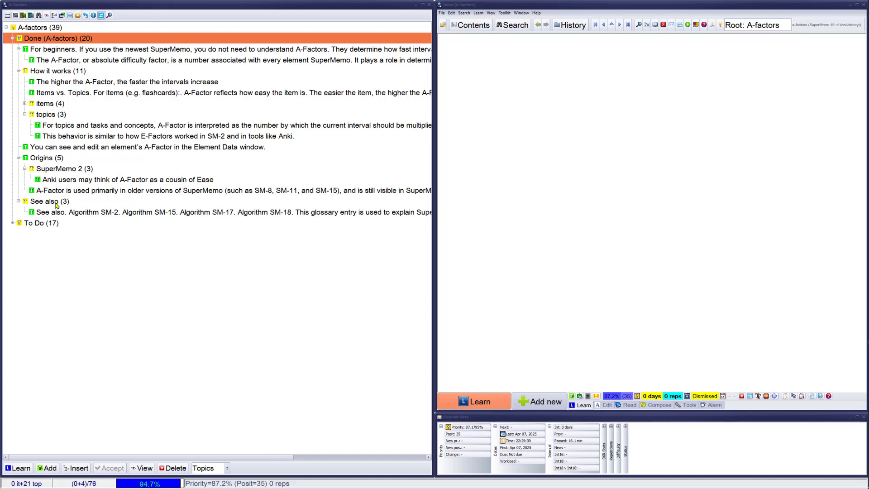
Step: Review the "See also" topic, then "For beginners" with its subtopic and "The higher the A-Factor, the faster the intervals increase"
click(178, 215)
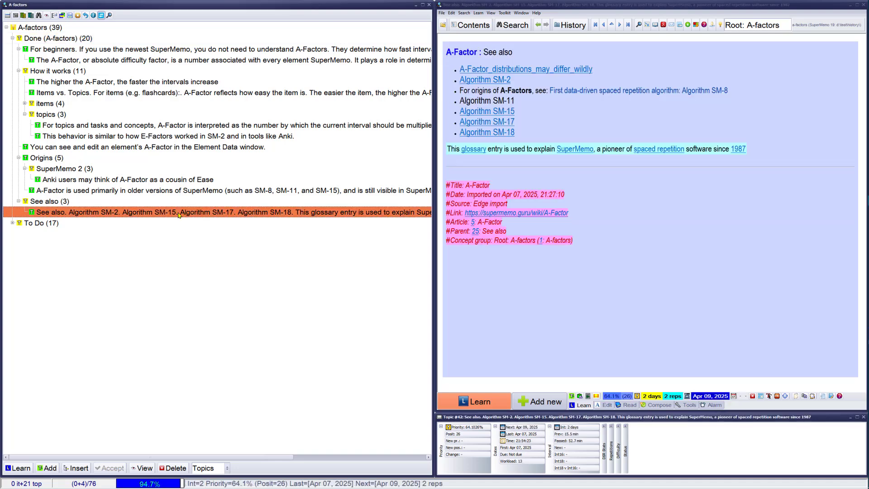
click(119, 55)
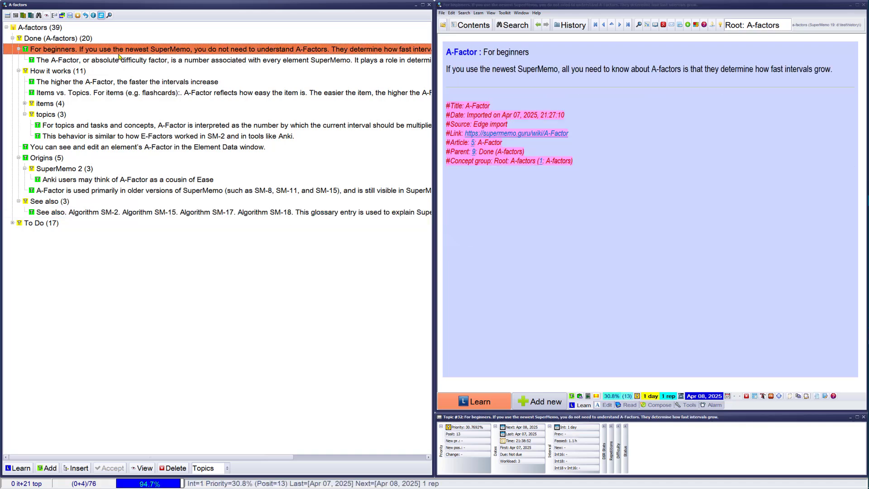
click(118, 59)
click(117, 83)
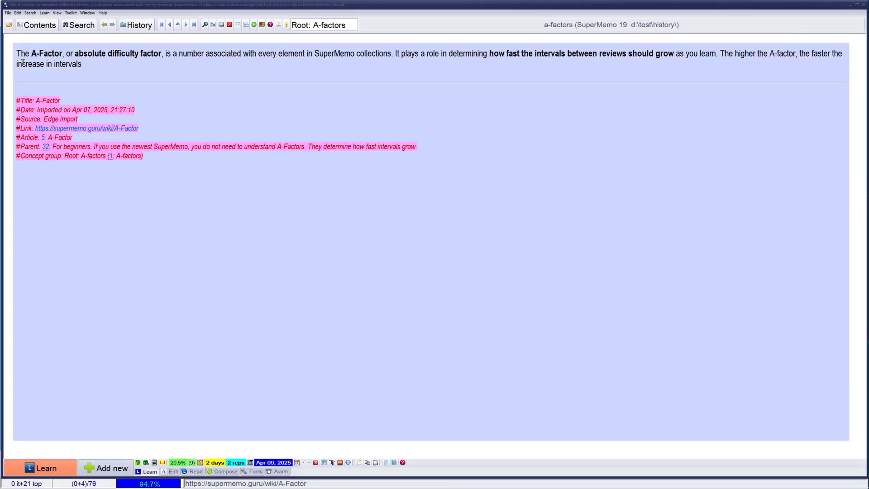
Step: Export the "Done (A-factors)" branch as a document with element texts in a single file, excluding the knowledge tree and references, under the suggested file name
click(39, 26)
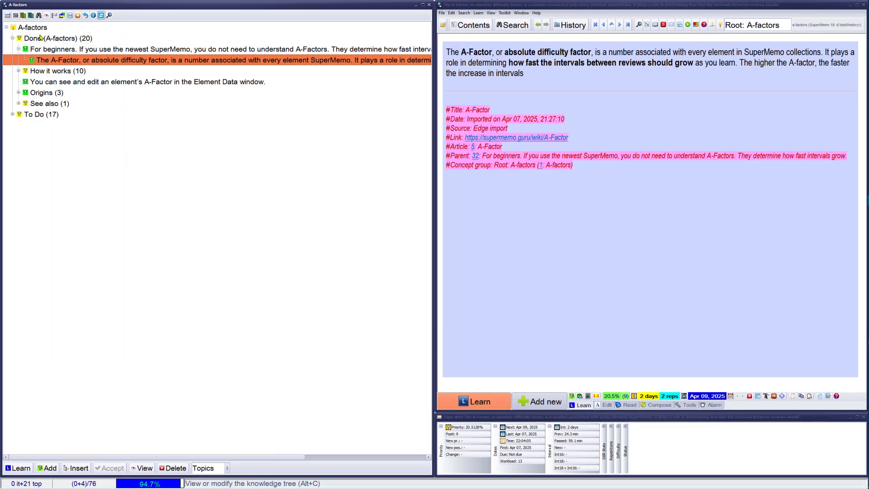
click(41, 37)
right_click(40, 38)
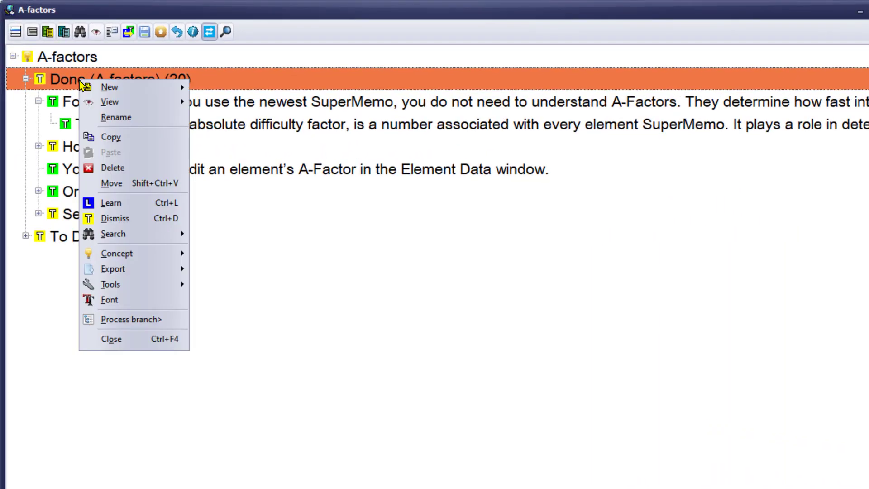
mouse_move(123, 274)
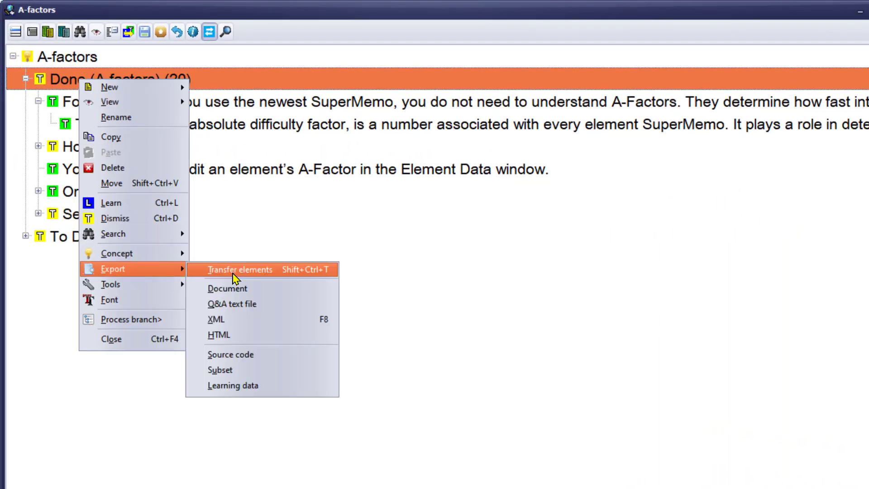
click(236, 288)
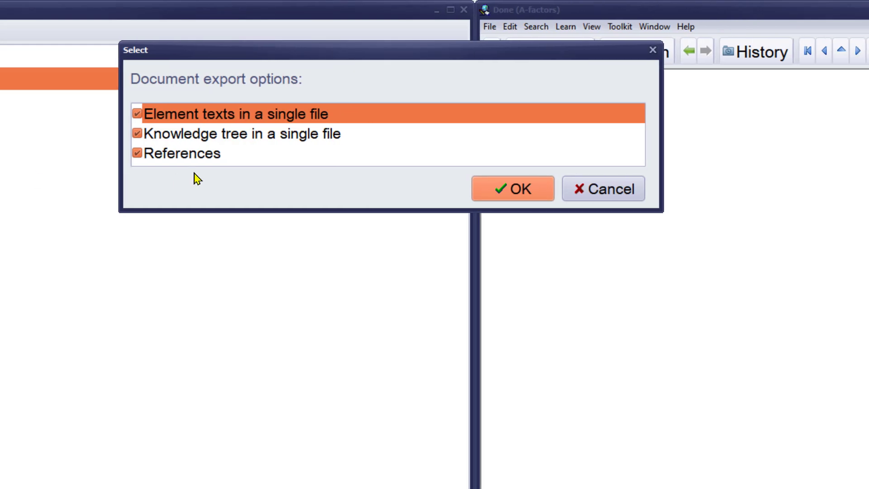
click(138, 134)
click(138, 153)
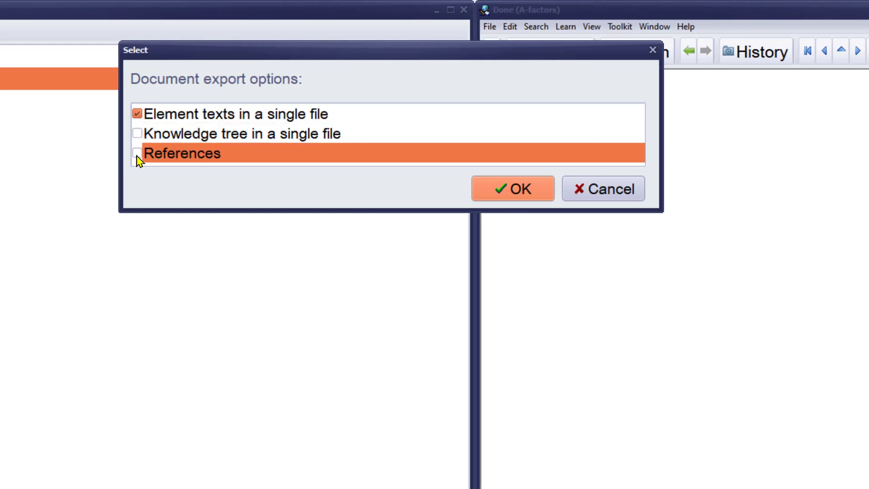
click(511, 189)
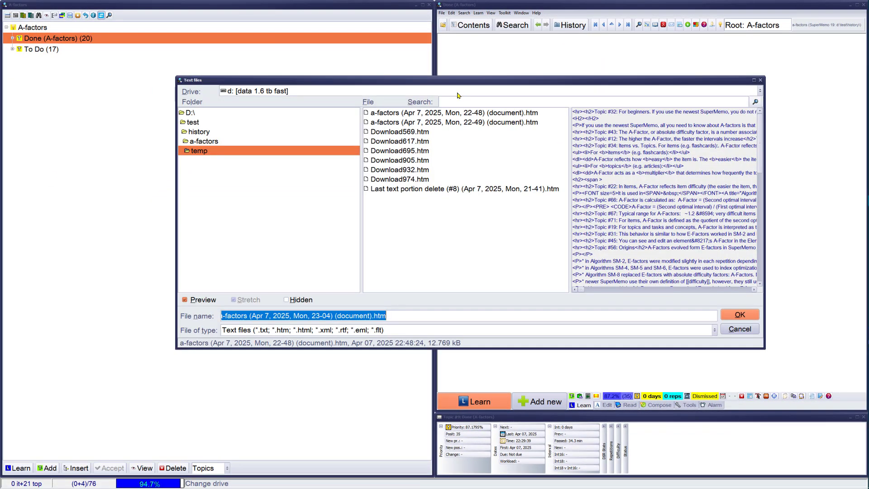
click(740, 316)
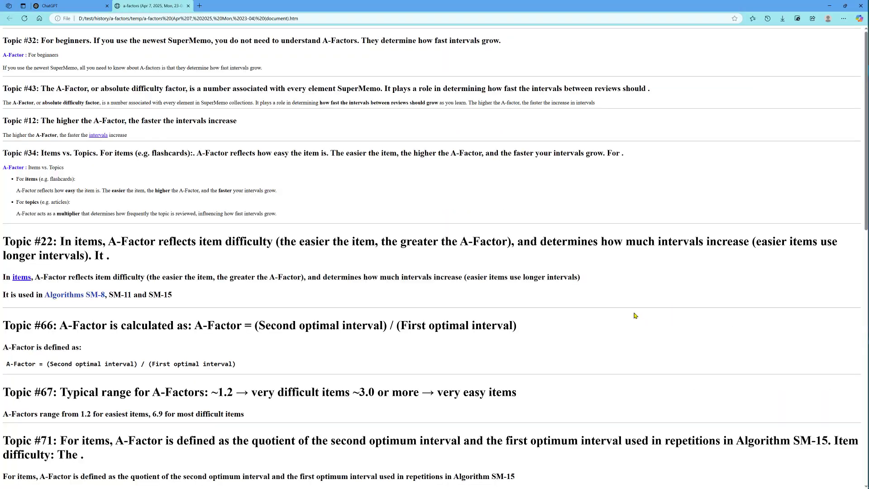
Step: Look through the exported A-factors document in the browser from beginning to end
scroll(233, 188, down, 5)
scroll(232, 188, down, 10)
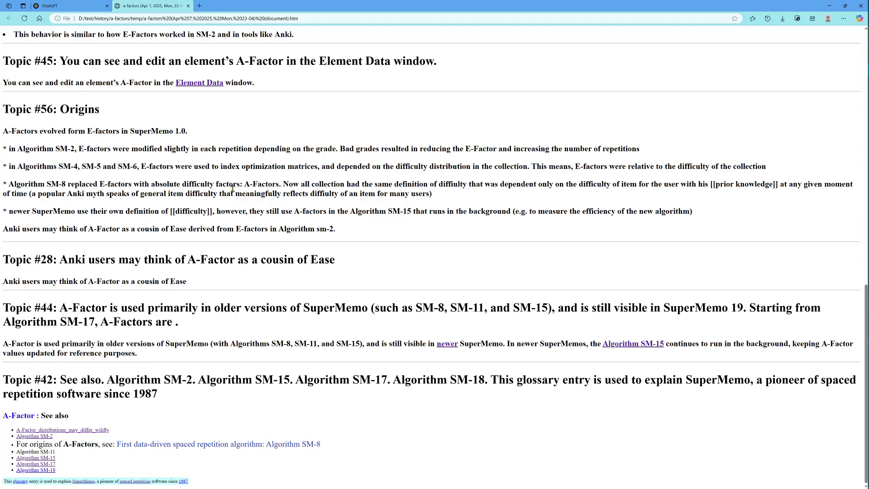
scroll(232, 188, up, 15)
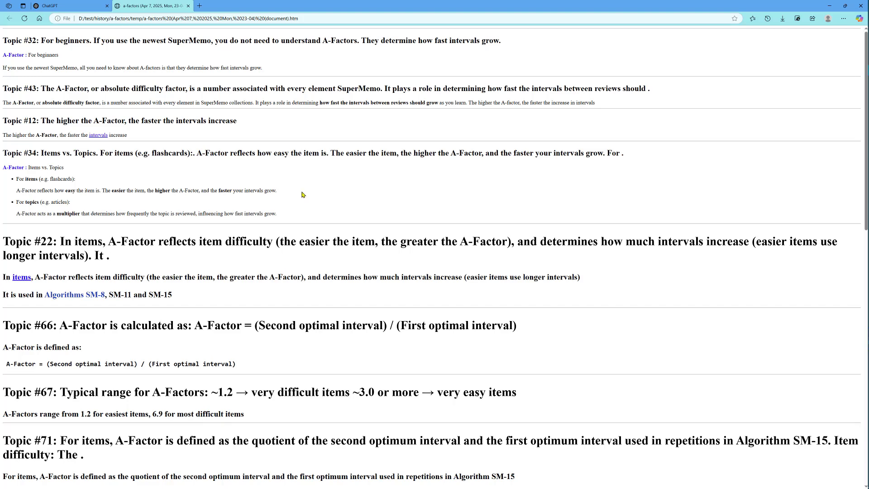
Step: Copy the whole exported document into ChatGPT and ask "can you beautify this text for me?"
key(ctrl+a)
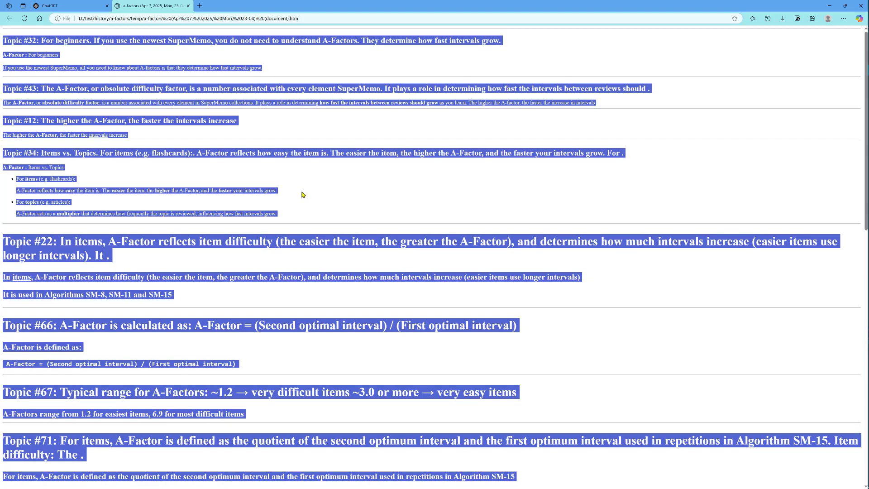
key(ctrl+shift+Tab)
text(can )
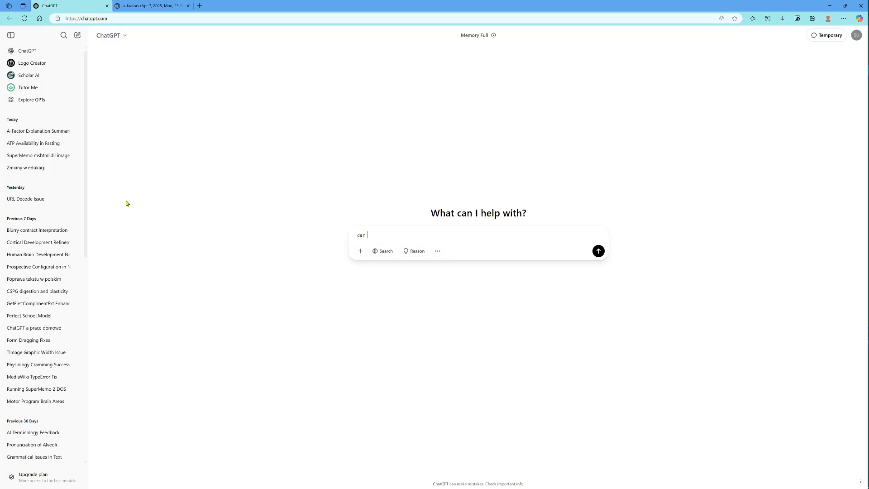
text(you beautify this text for me?)
key(shift+Return)
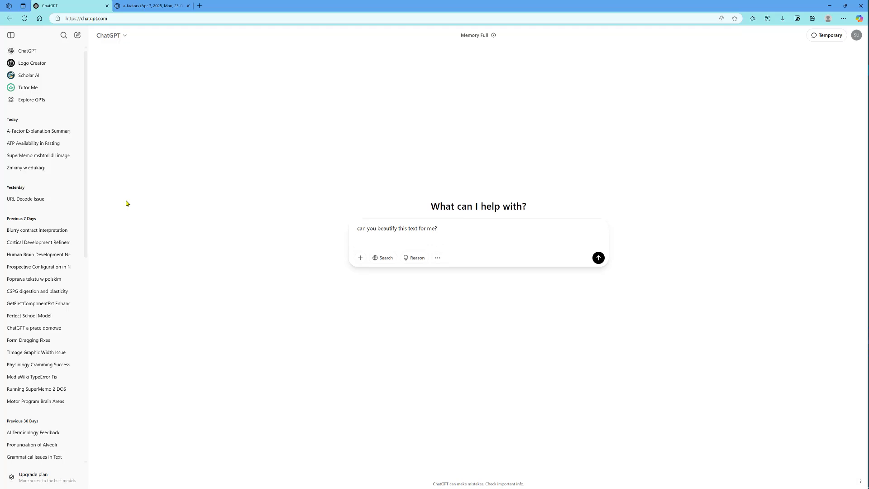
key(ctrl+v)
key(Return)
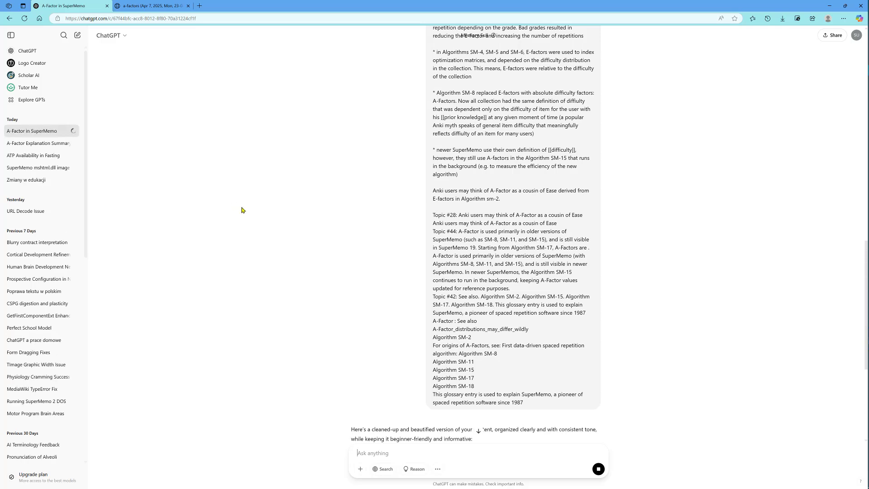
Step: Read ChatGPT's beautified version of the A-Factor text, from the overview through the historical context
scroll(443, 268, down, 3)
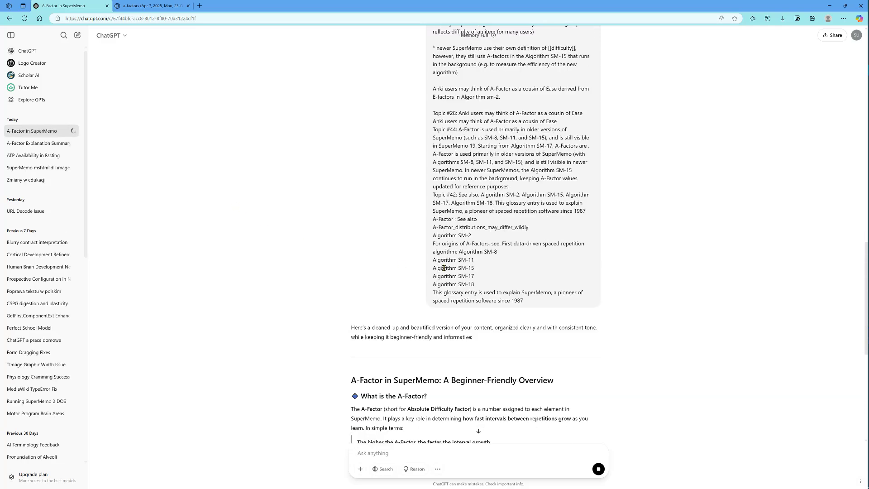
scroll(444, 269, down, 6)
scroll(444, 270, down, 4)
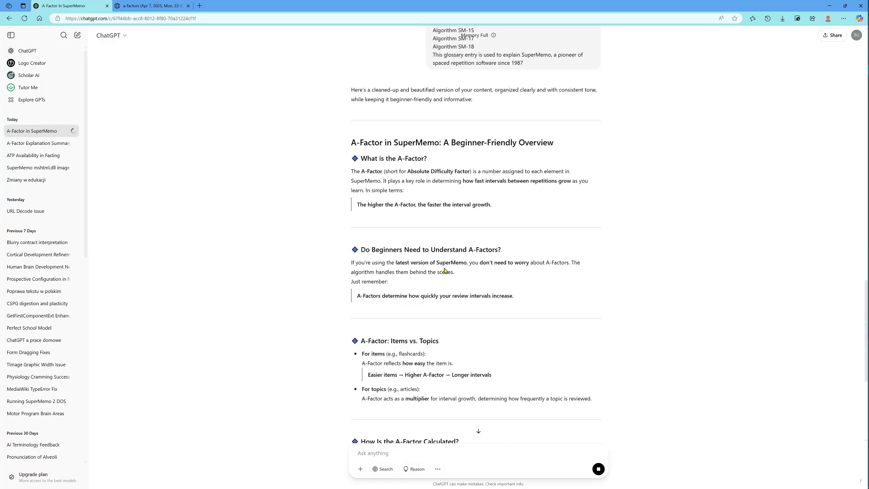
scroll(444, 270, down, 7)
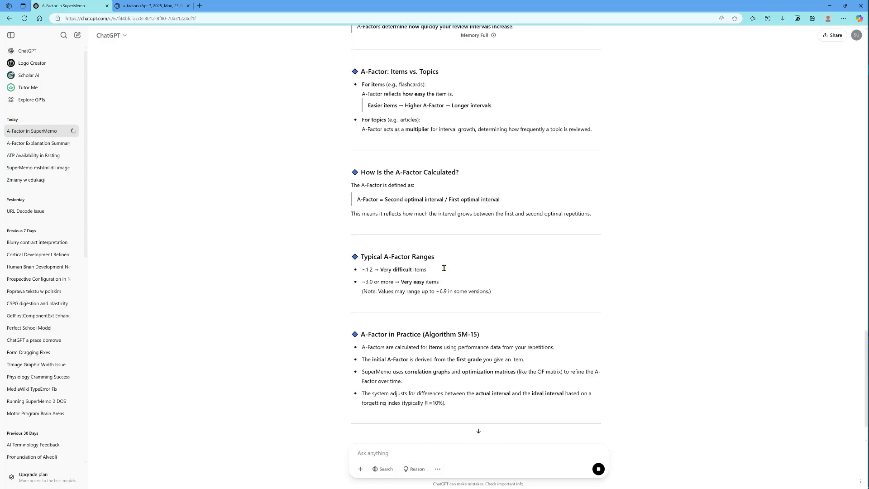
scroll(444, 271, down, 6)
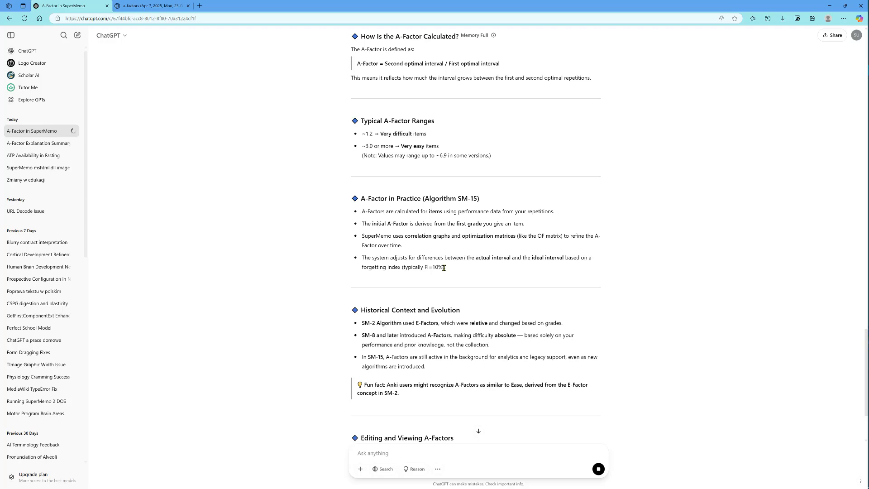
scroll(444, 267, down, 3)
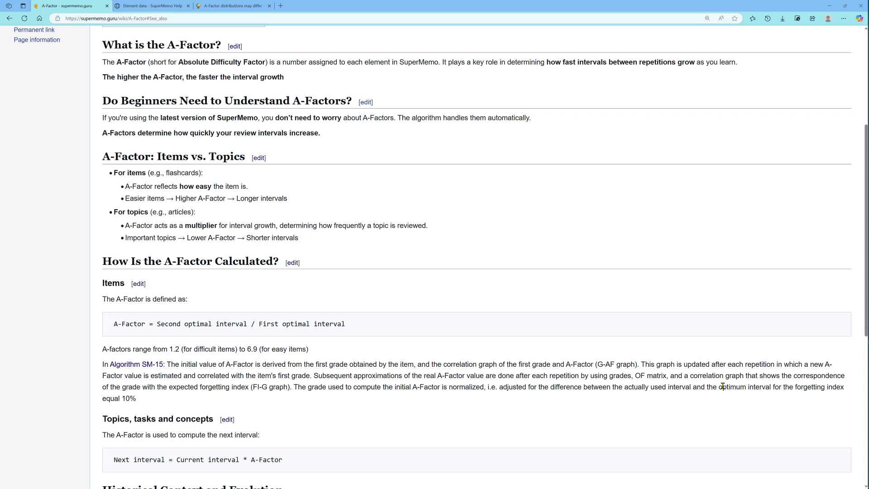
Step: Look over the A-Factor article on supermemo.guru, from its calculation section to "See also"
scroll(686, 350, down, 2)
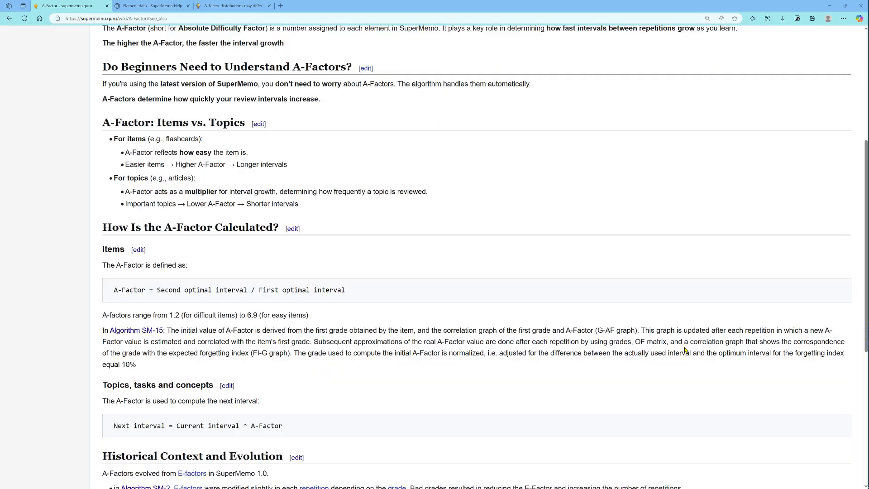
scroll(686, 350, down, 4)
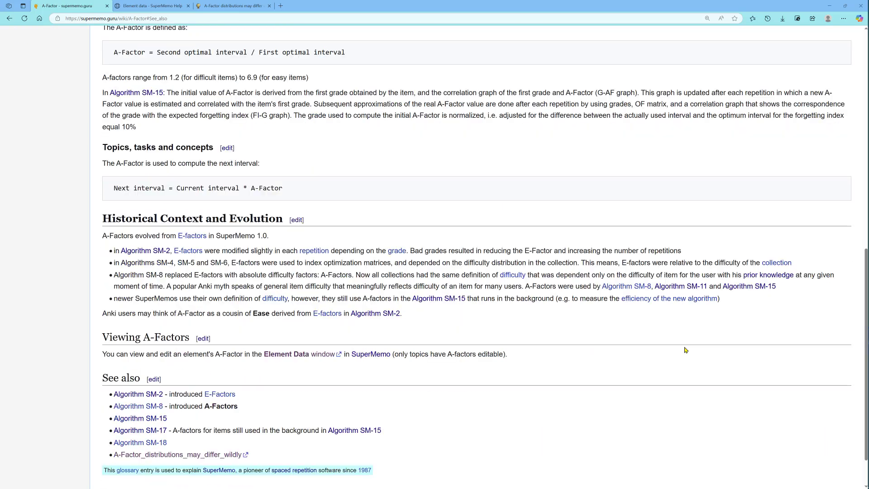
scroll(686, 350, up, 3)
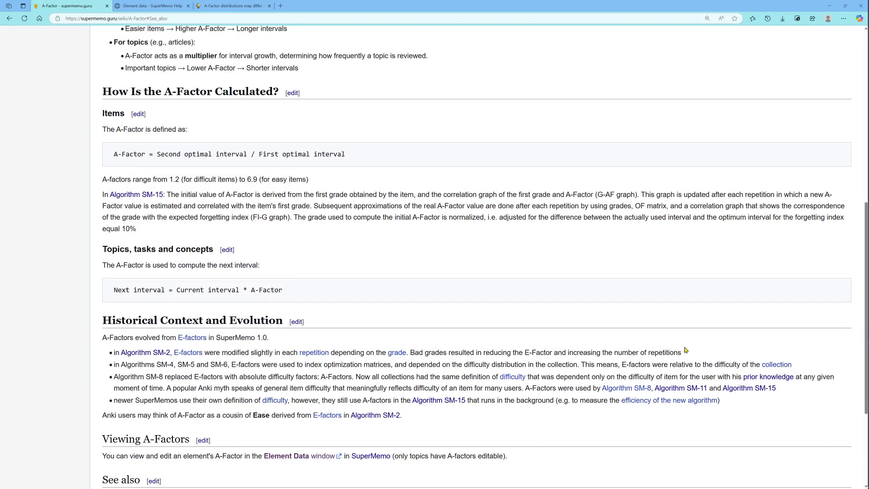